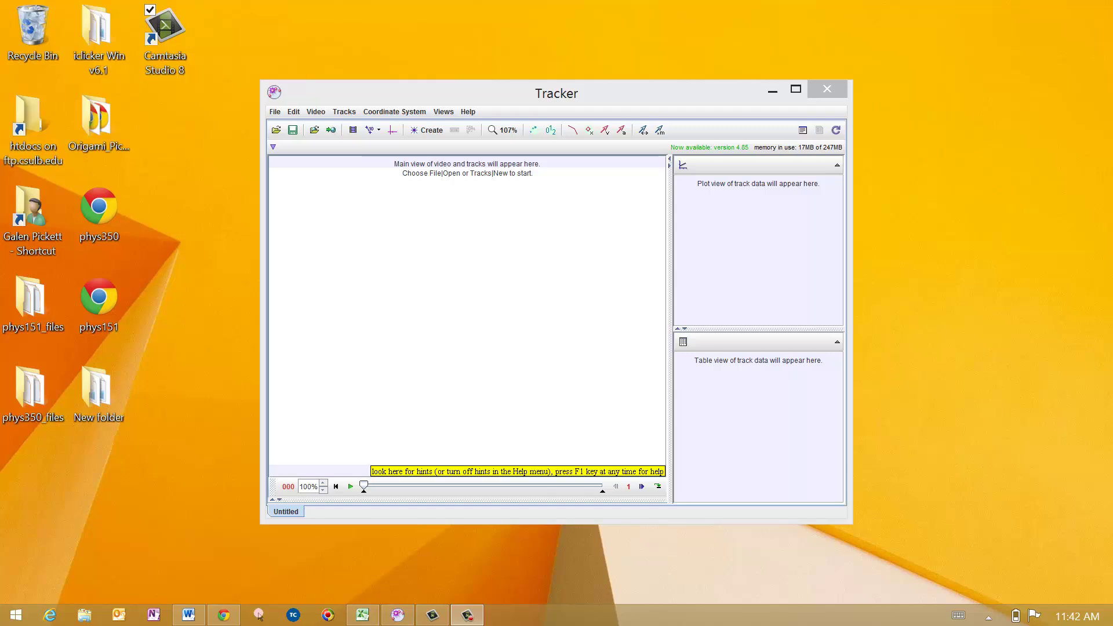
# Step: Import BallTossOut.mov through Video > Import and acknowledge the Frame Durations warning
pyautogui.hotkey('alt', 'v')
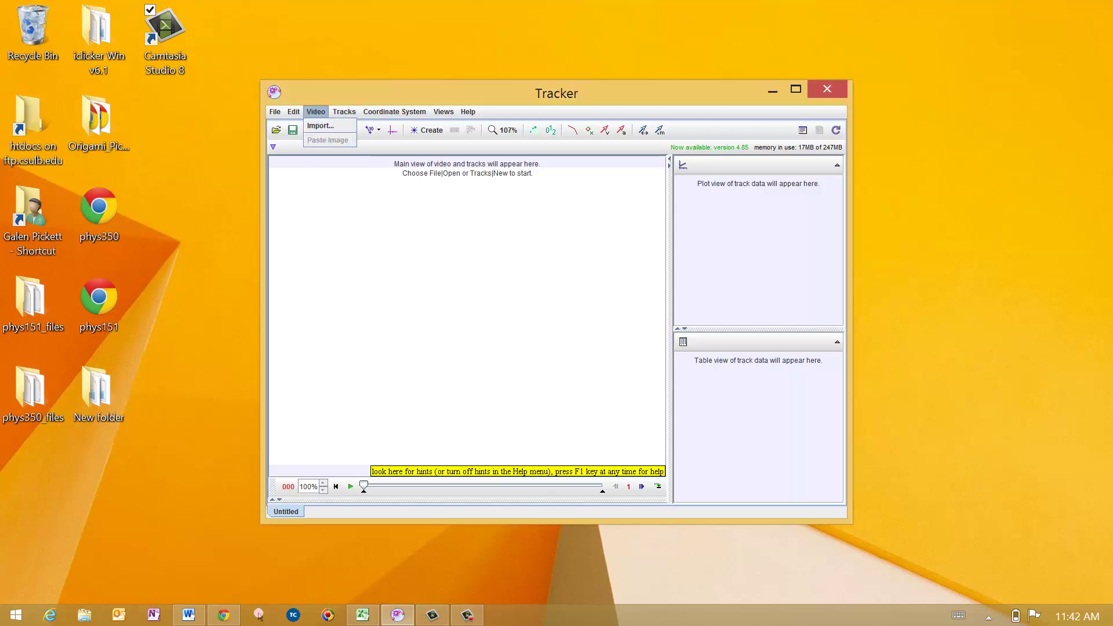
pyautogui.press('Down')
pyautogui.press('Return')
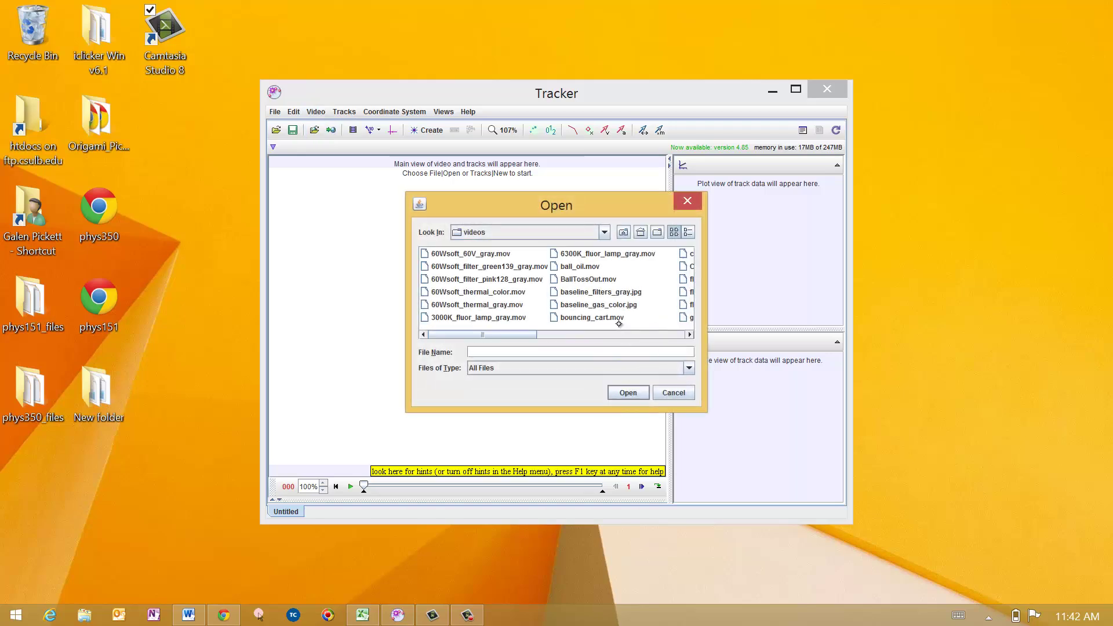
pyautogui.click(592, 280)
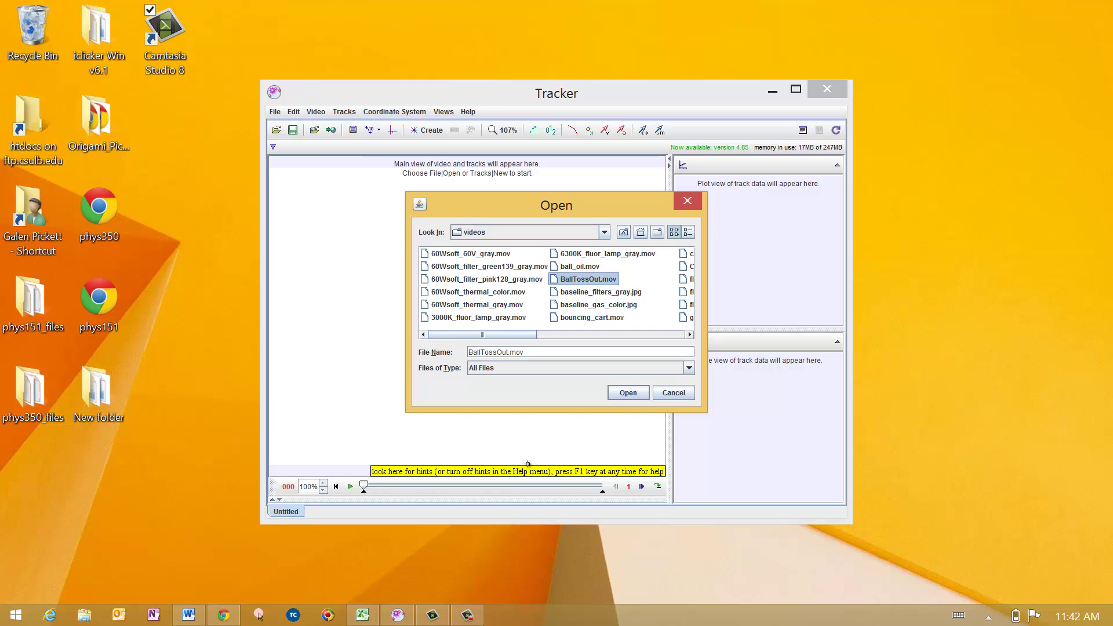
pyautogui.click(629, 393)
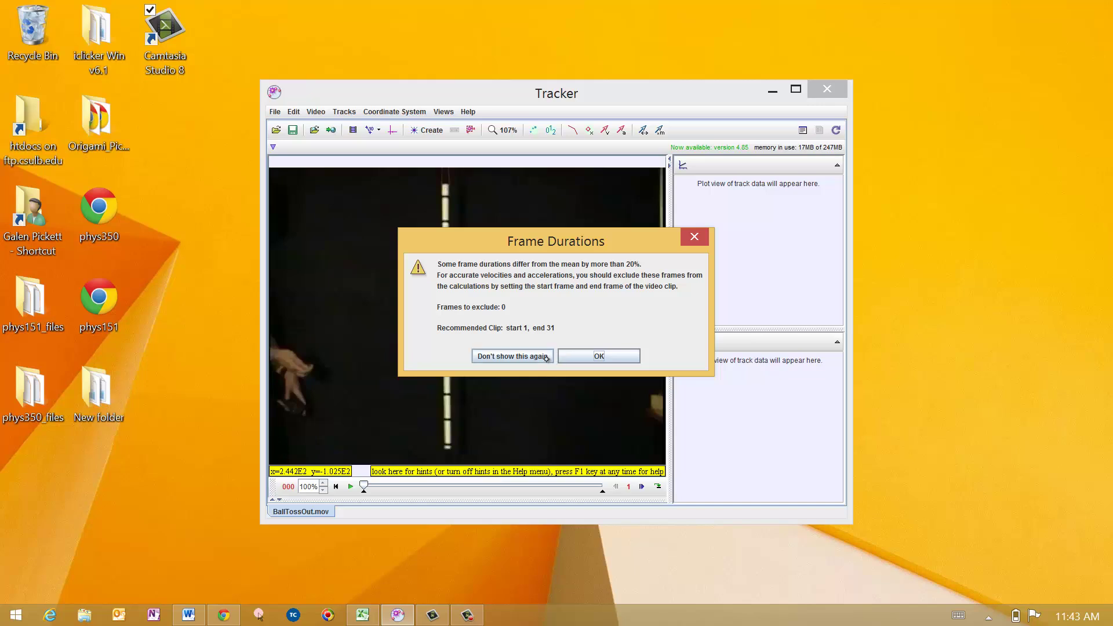
pyautogui.click(608, 360)
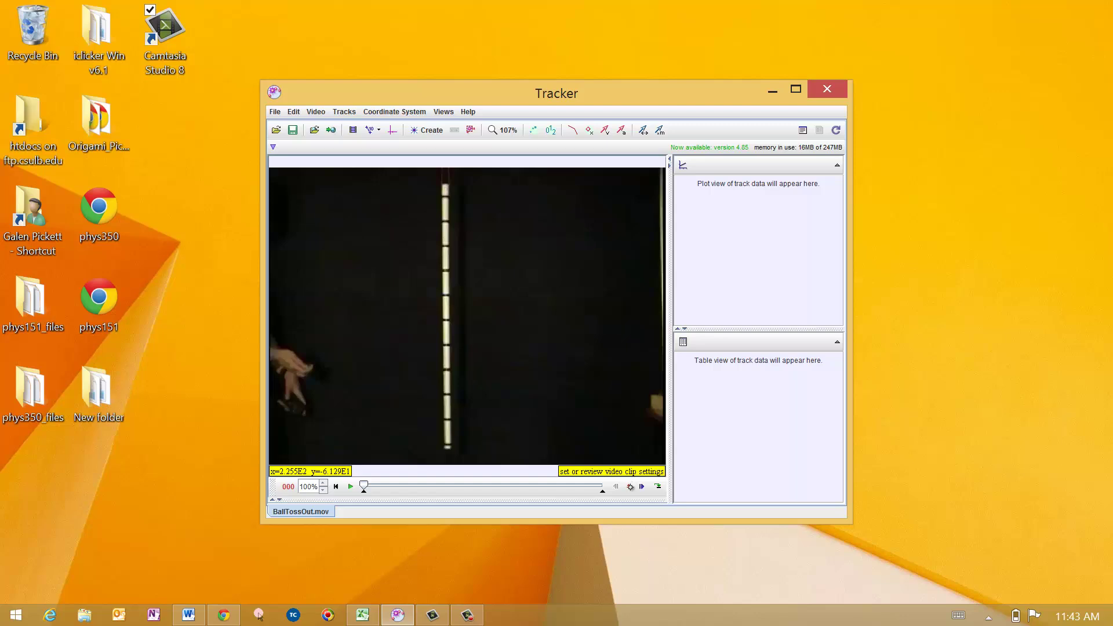
# Step: Step the clip forward until the frame counter reads 009, with the ball in hand
pyautogui.click(629, 489)
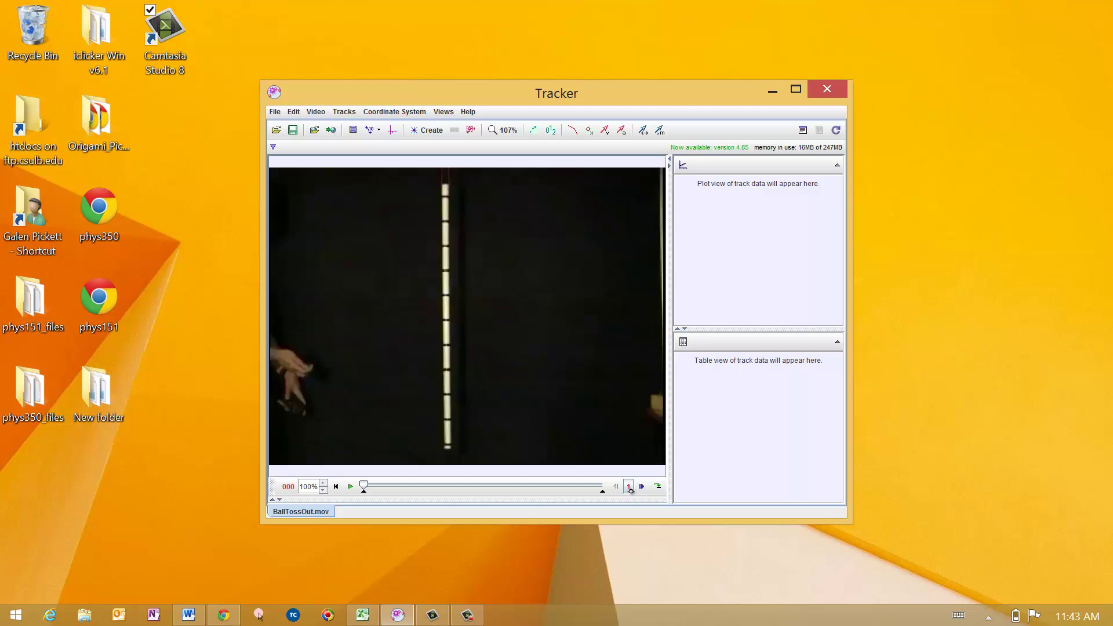
pyautogui.click(642, 489)
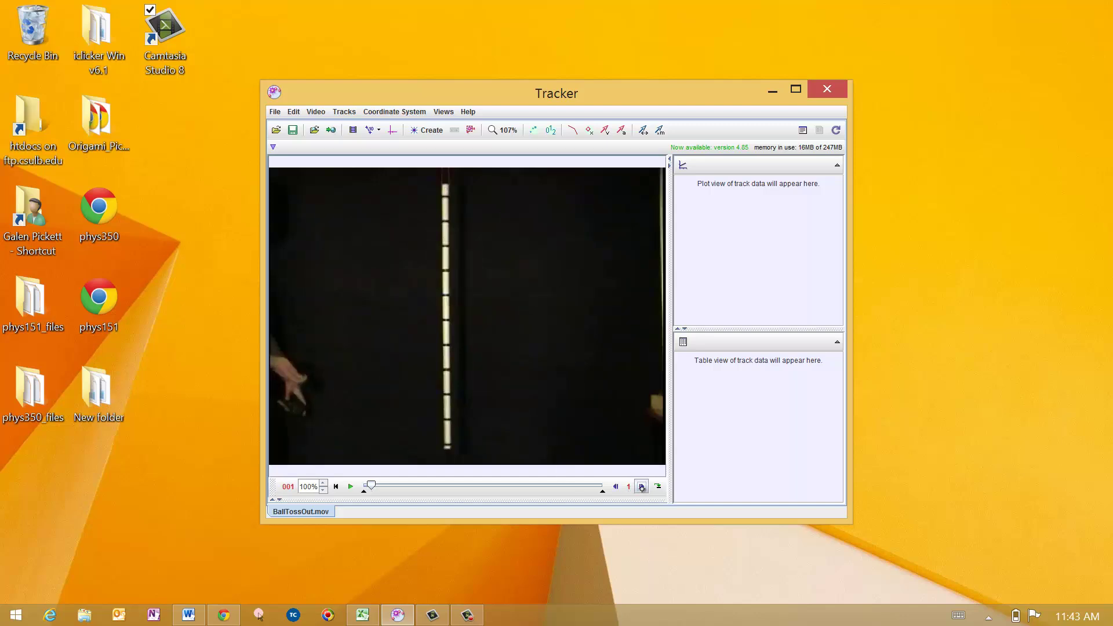
pyautogui.click(642, 489)
pyautogui.click(641, 489)
pyautogui.click(641, 489)
pyautogui.click(642, 489)
pyautogui.click(642, 489)
pyautogui.click(642, 489)
pyautogui.click(641, 488)
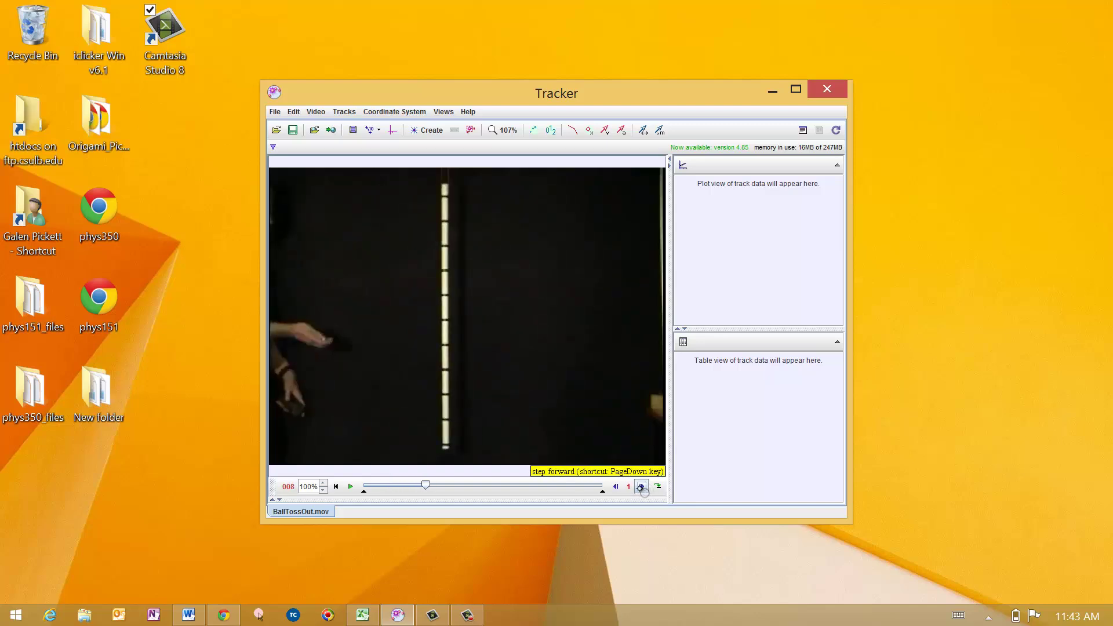
pyautogui.click(641, 489)
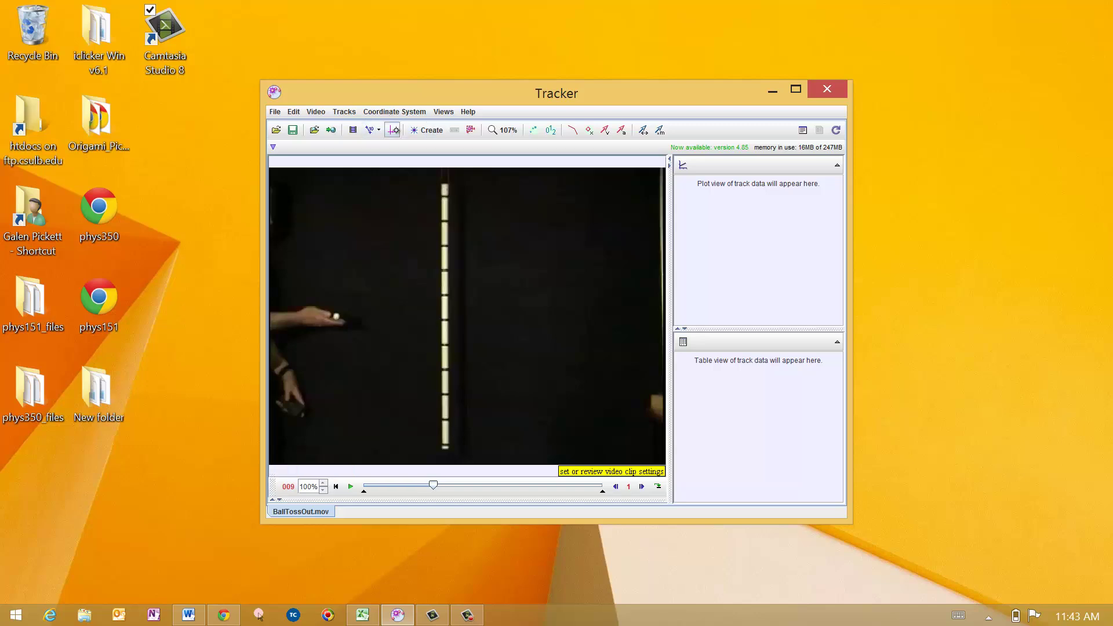
# Step: Show the coordinate axes and drag their origin onto the ball at (110.41, 240.47)
pyautogui.click(393, 133)
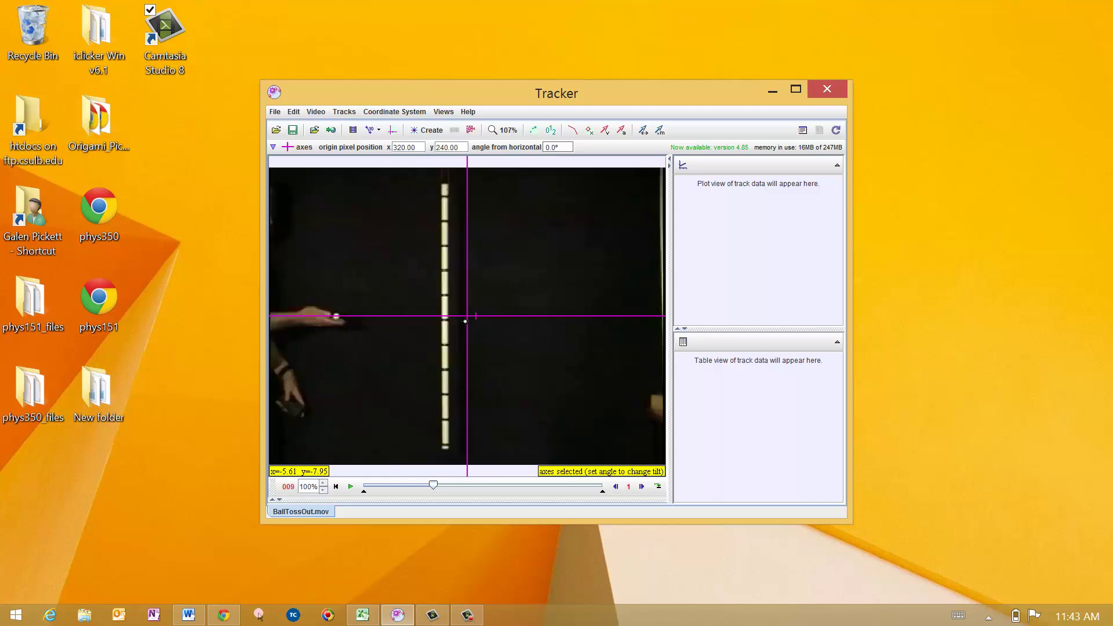
pyautogui.moveTo(468, 320); pyautogui.dragTo(338, 323)
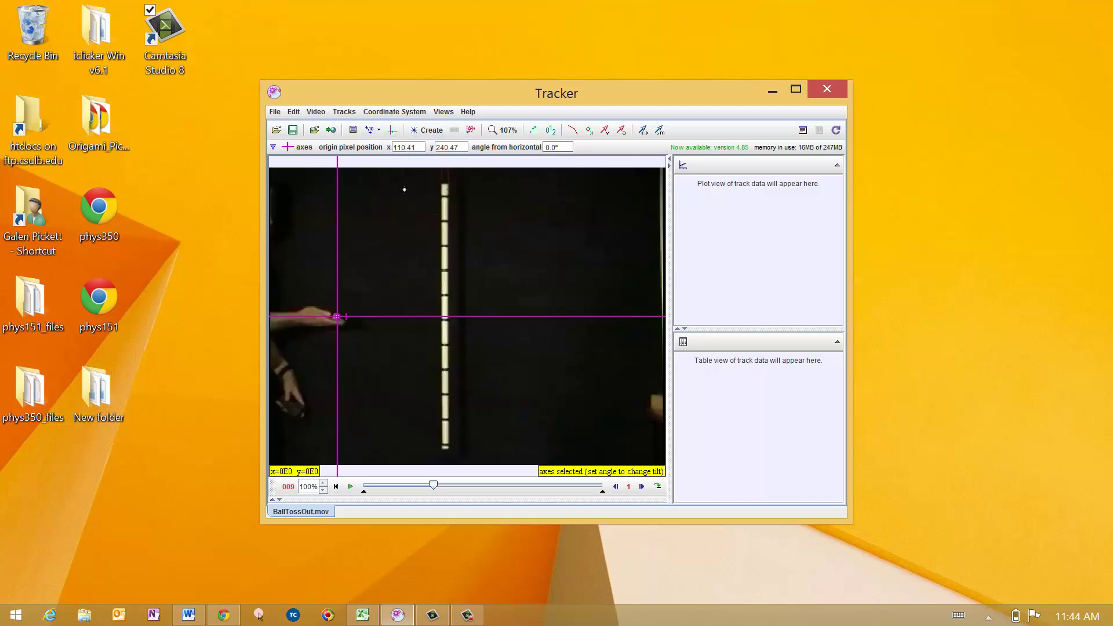
# Step: Add calibration stick A with length 1 and stretch it along the vertical meter stick
pyautogui.click(428, 129)
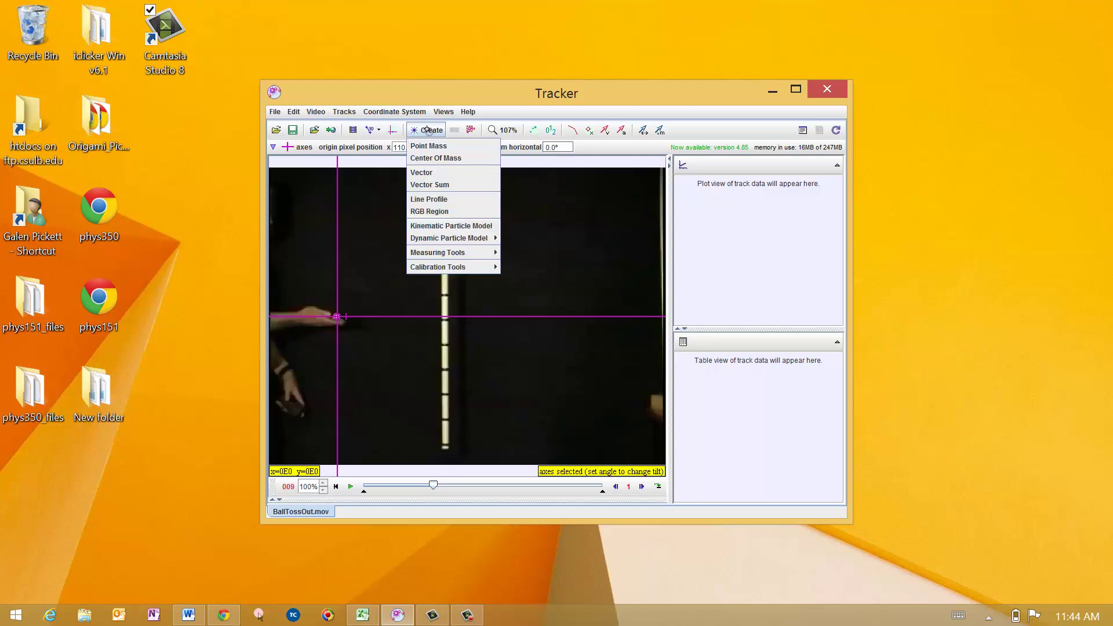
pyautogui.moveTo(444, 266)
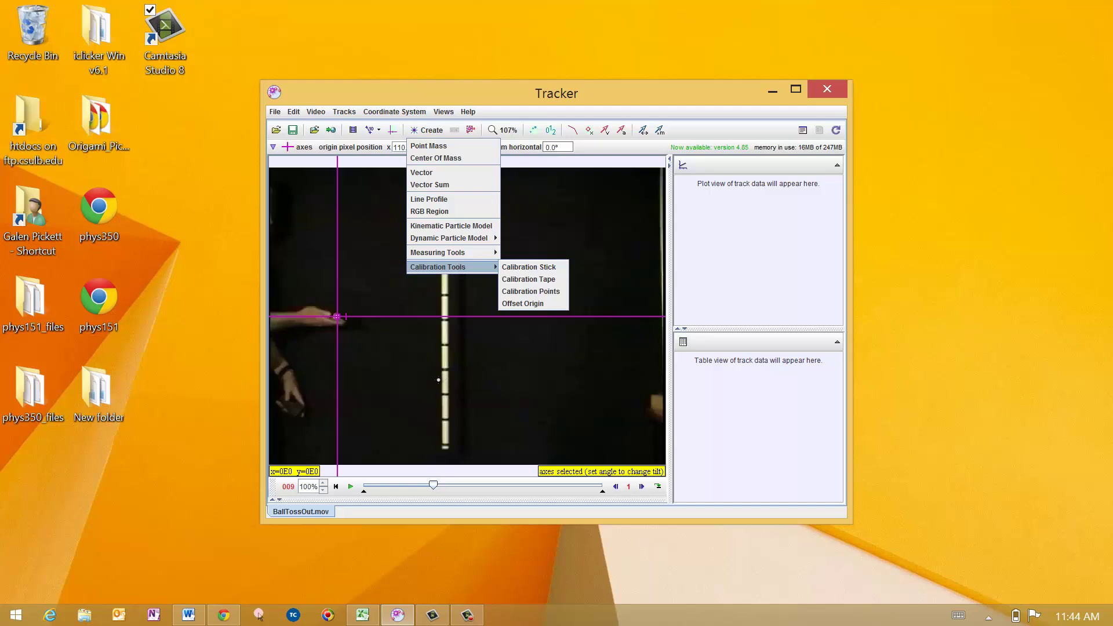
pyautogui.click(516, 267)
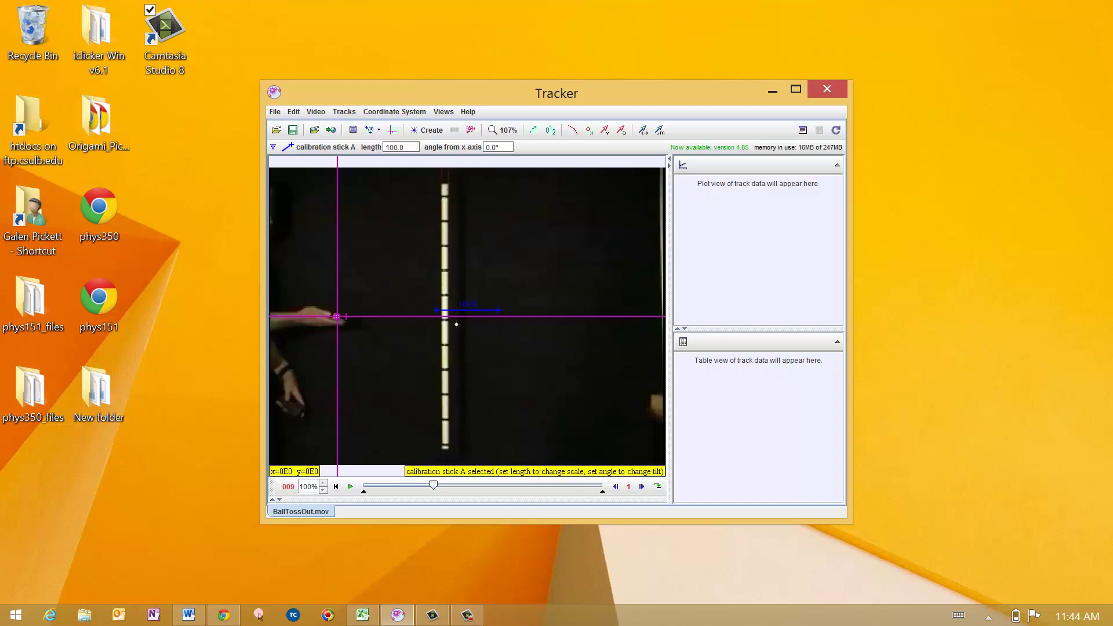
pyautogui.click(466, 304)
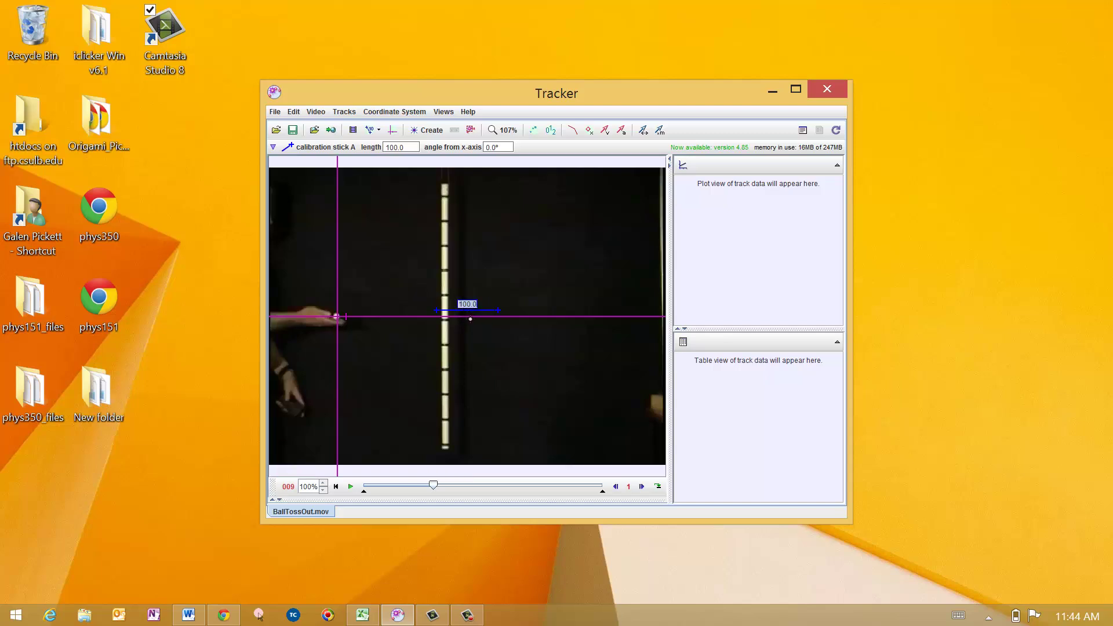
pyautogui.write('1')
pyautogui.moveTo(435, 313); pyautogui.dragTo(445, 198)
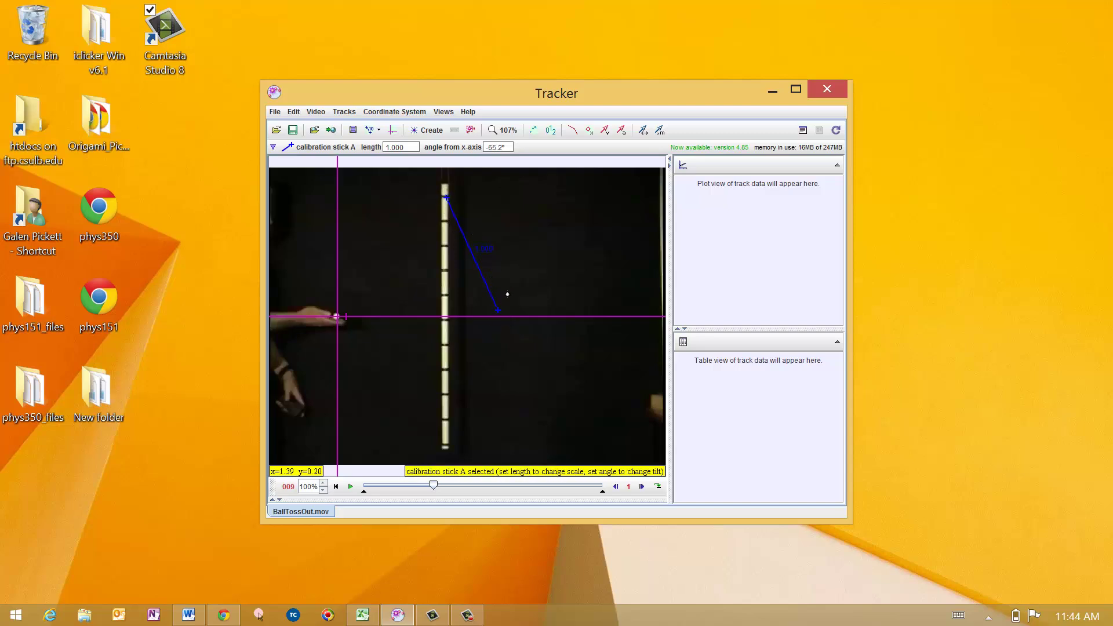
pyautogui.moveTo(498, 312); pyautogui.dragTo(446, 448)
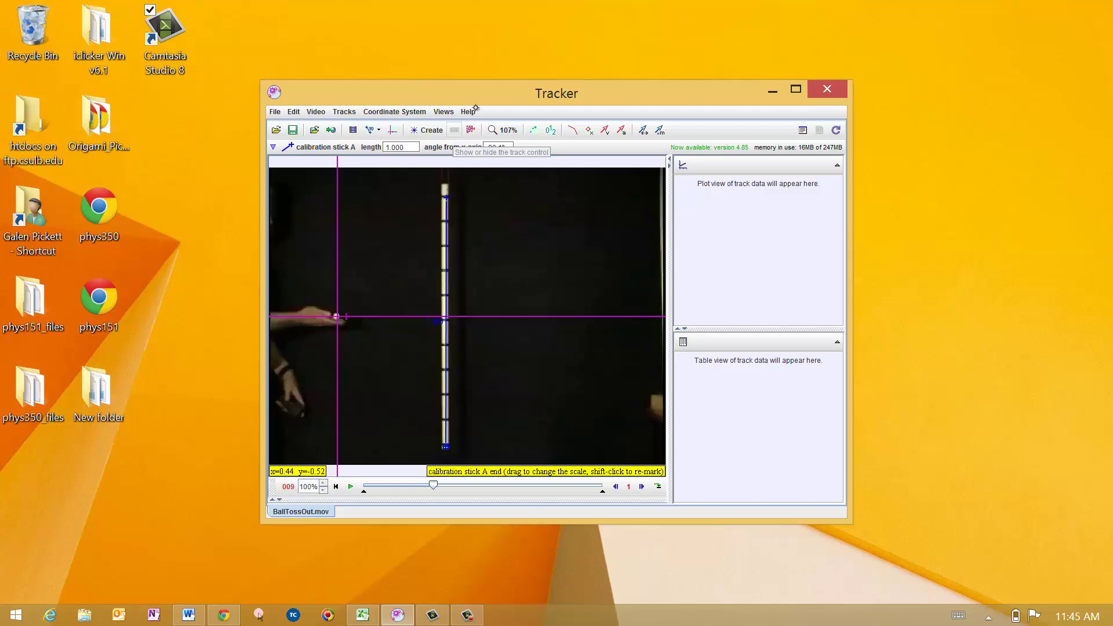
# Step: Create point mass track mass A and advance the video to frame 9
pyautogui.click(430, 131)
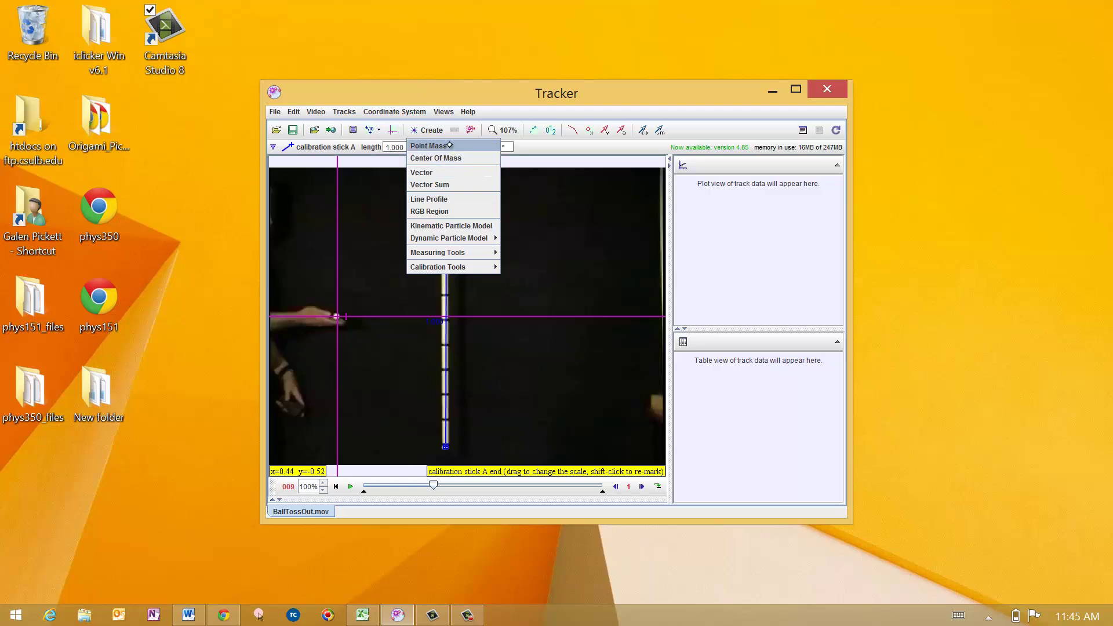
pyautogui.click(430, 147)
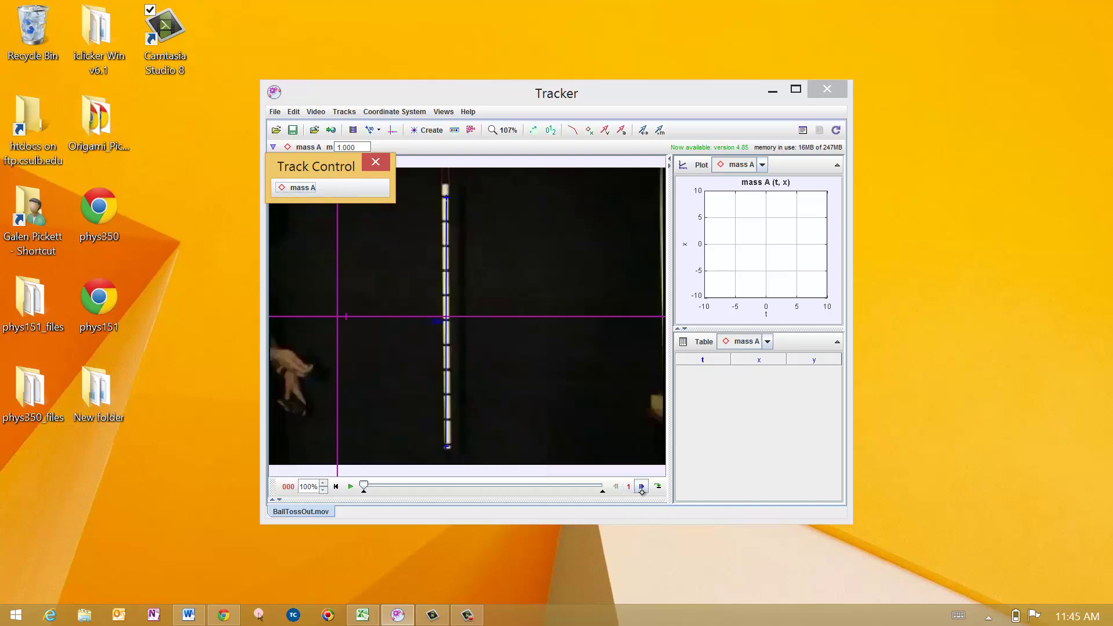
pyautogui.click(642, 488)
pyautogui.click(642, 488)
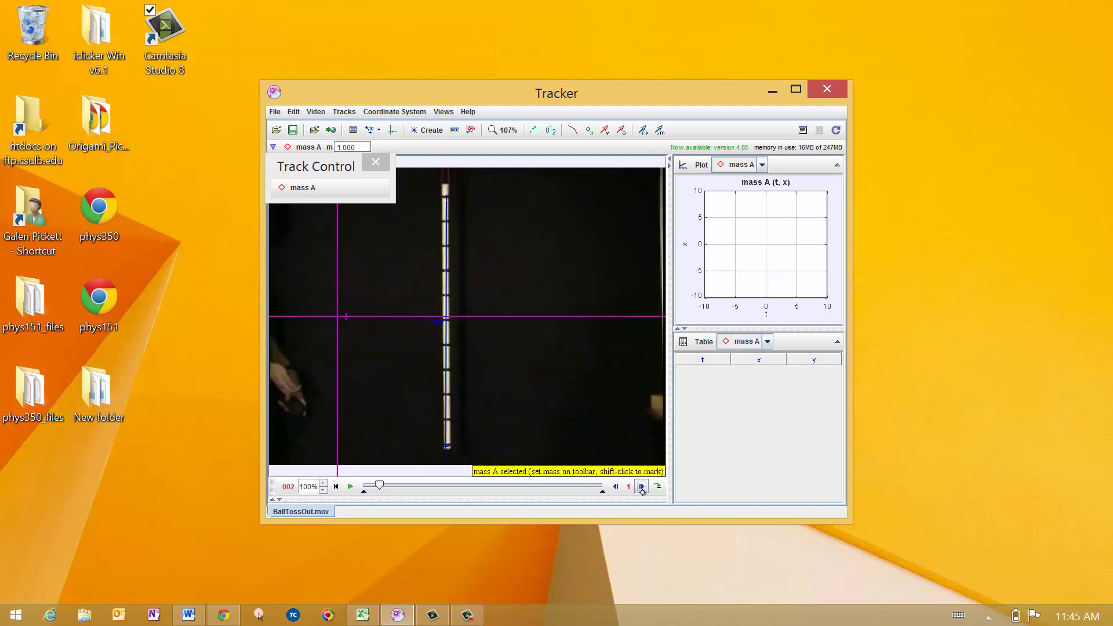
pyautogui.click(642, 488)
pyautogui.click(642, 488)
pyautogui.click(641, 488)
pyautogui.click(642, 490)
pyautogui.click(642, 488)
pyautogui.click(641, 489)
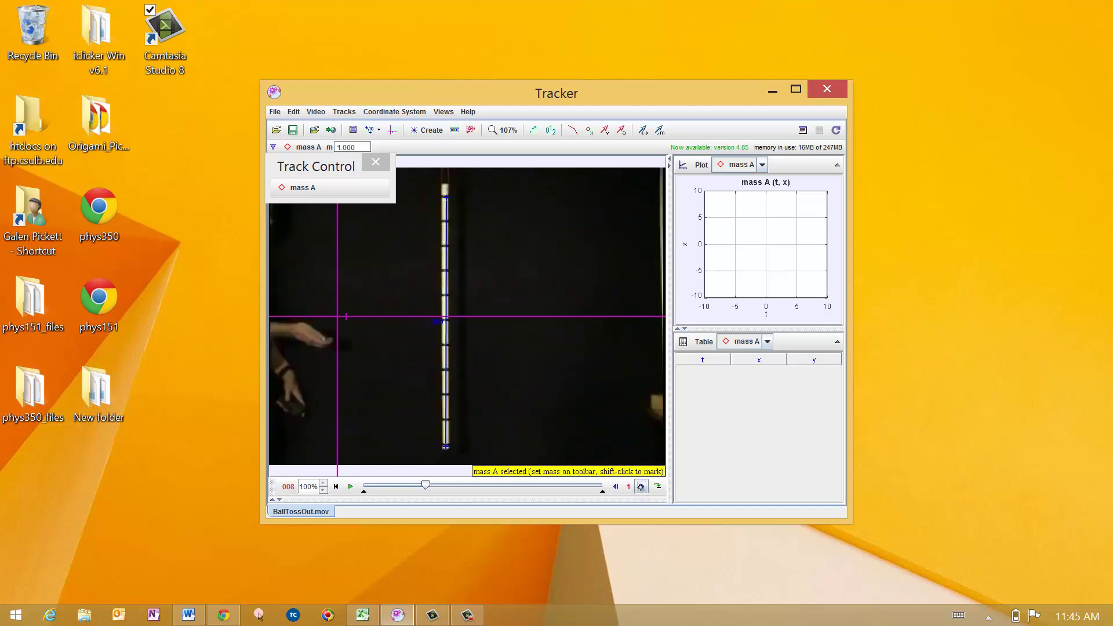
pyautogui.click(641, 489)
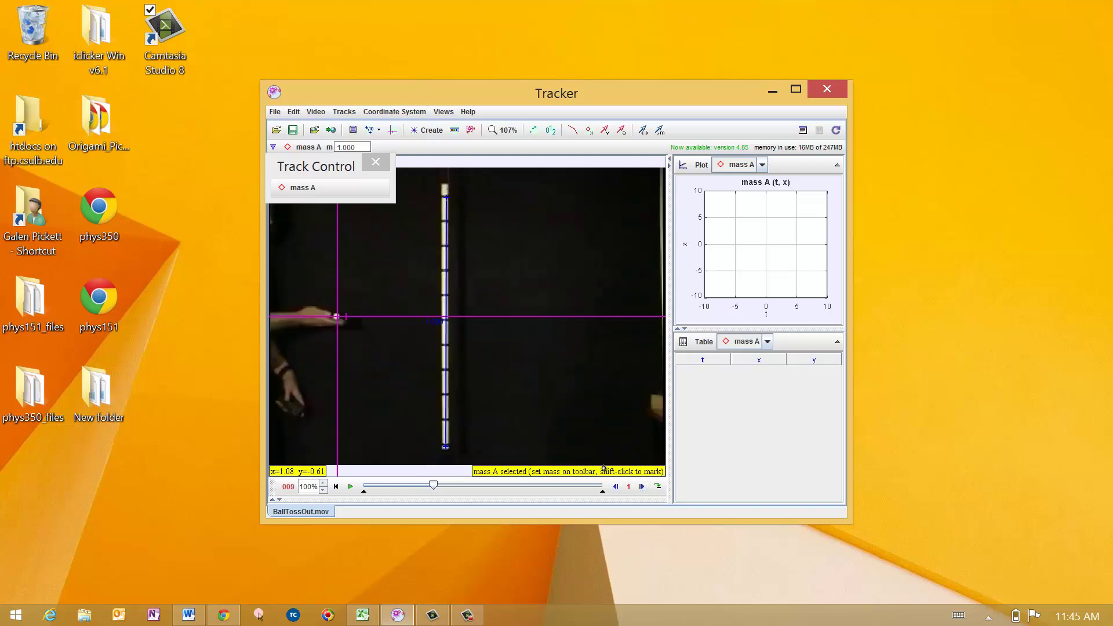
# Step: Shift-click the ball from frame 9 up to the top of its arc
pyautogui.press('shift')
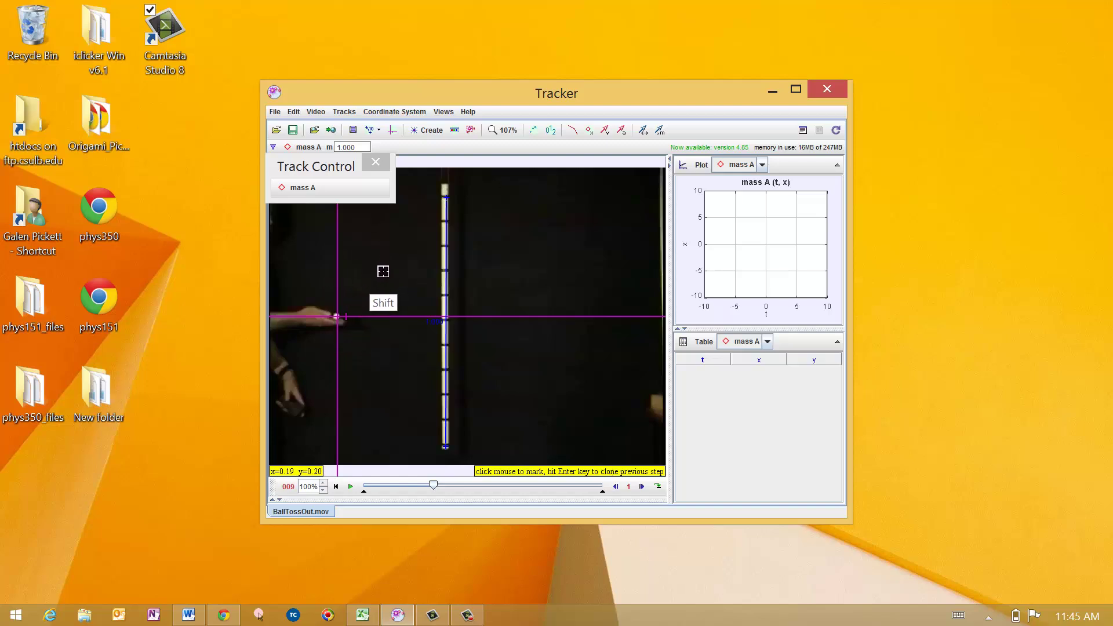
pyautogui.keyDown('shift'); pyautogui.click(336, 317); pyautogui.keyUp('shift')
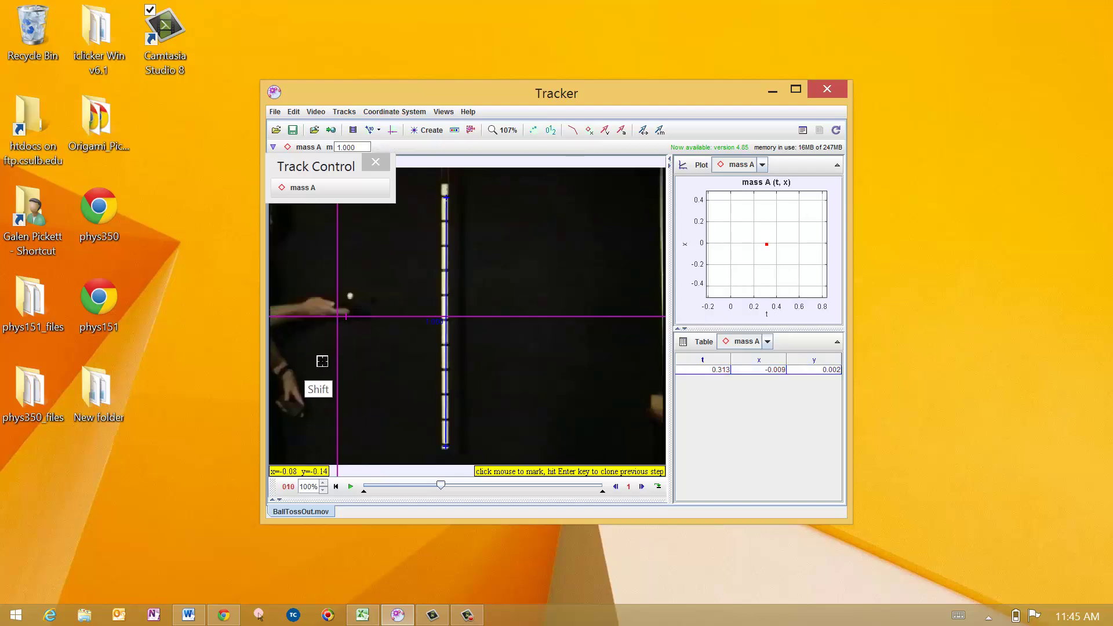
pyautogui.keyDown('shift'); pyautogui.click(349, 296); pyautogui.keyUp('shift')
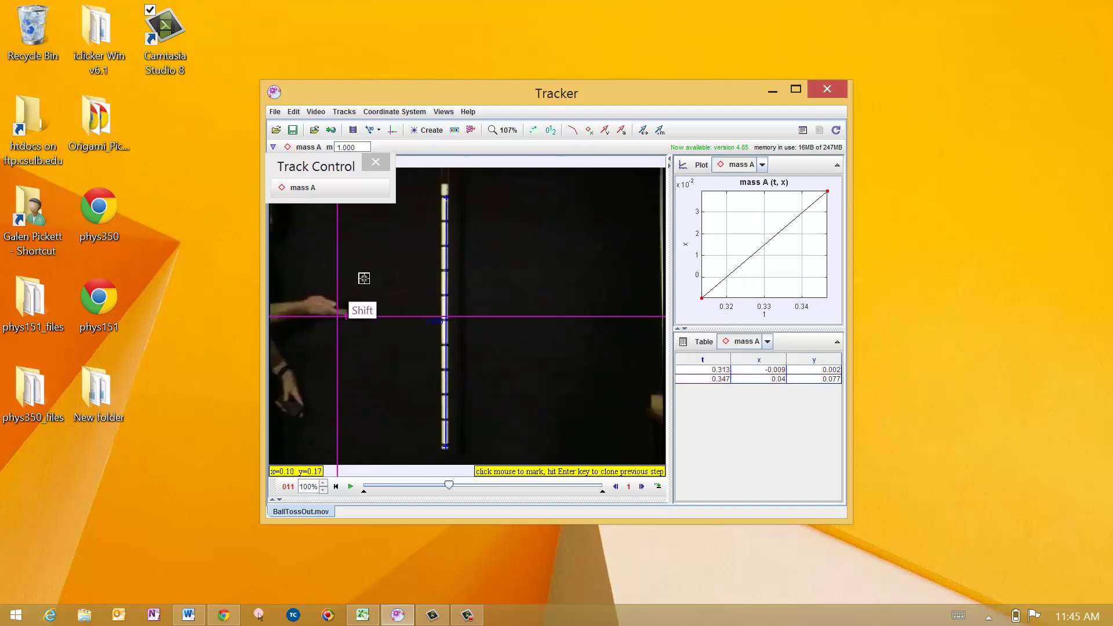
pyautogui.keyDown('shift'); pyautogui.click(365, 278); pyautogui.keyUp('shift')
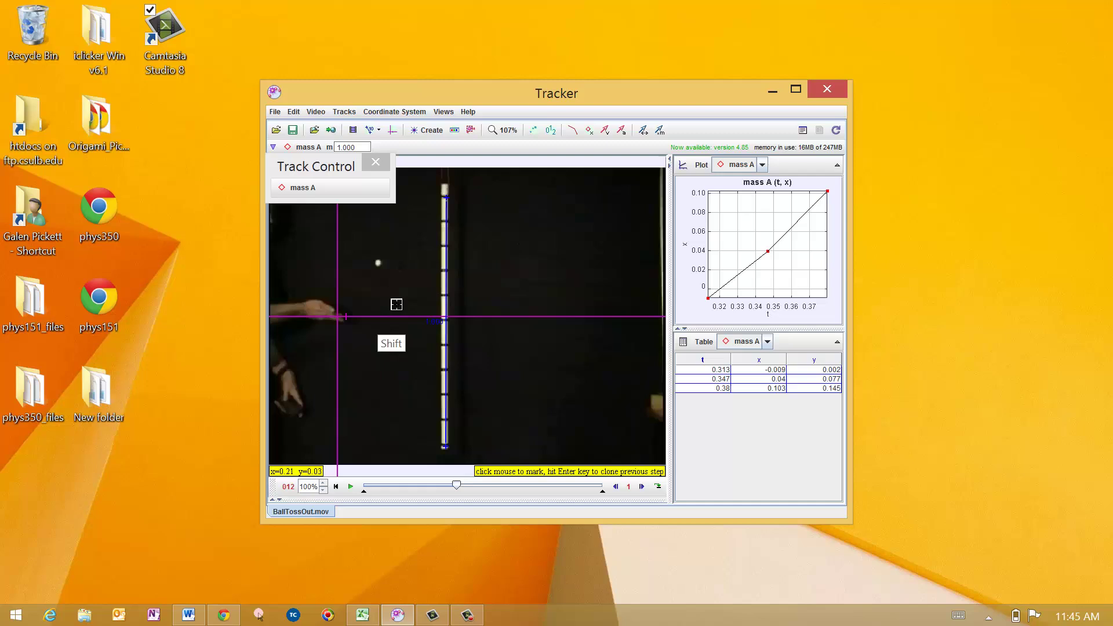
pyautogui.keyDown('shift'); pyautogui.click(388, 256); pyautogui.keyUp('shift')
pyautogui.keyDown('shift'); pyautogui.click(391, 254); pyautogui.keyUp('shift')
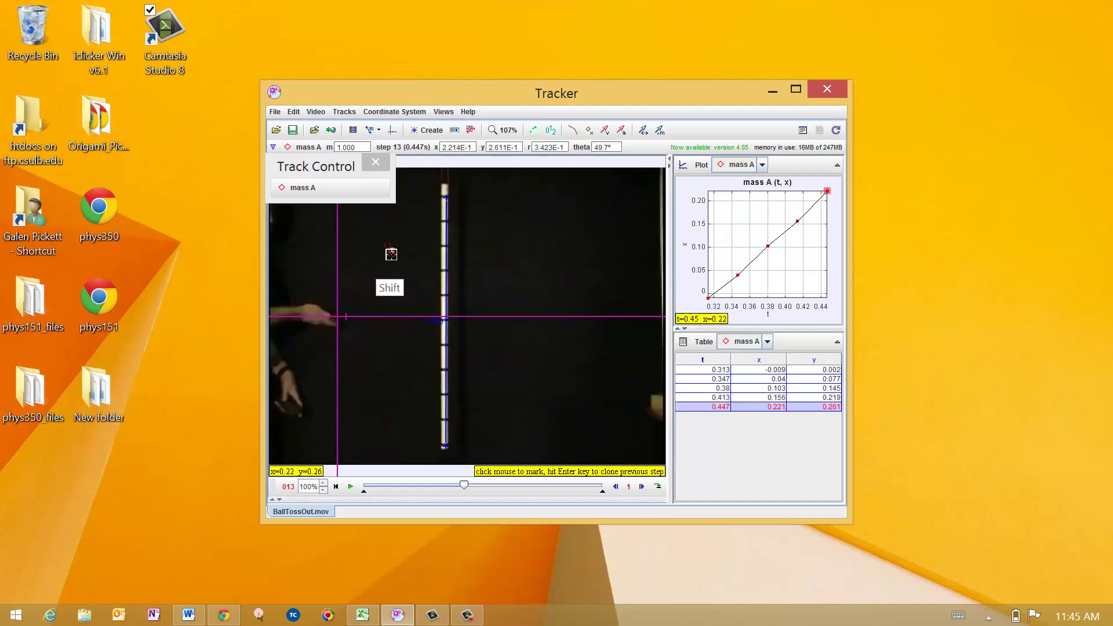
pyautogui.keyDown('shift'); pyautogui.click(409, 243); pyautogui.keyUp('shift')
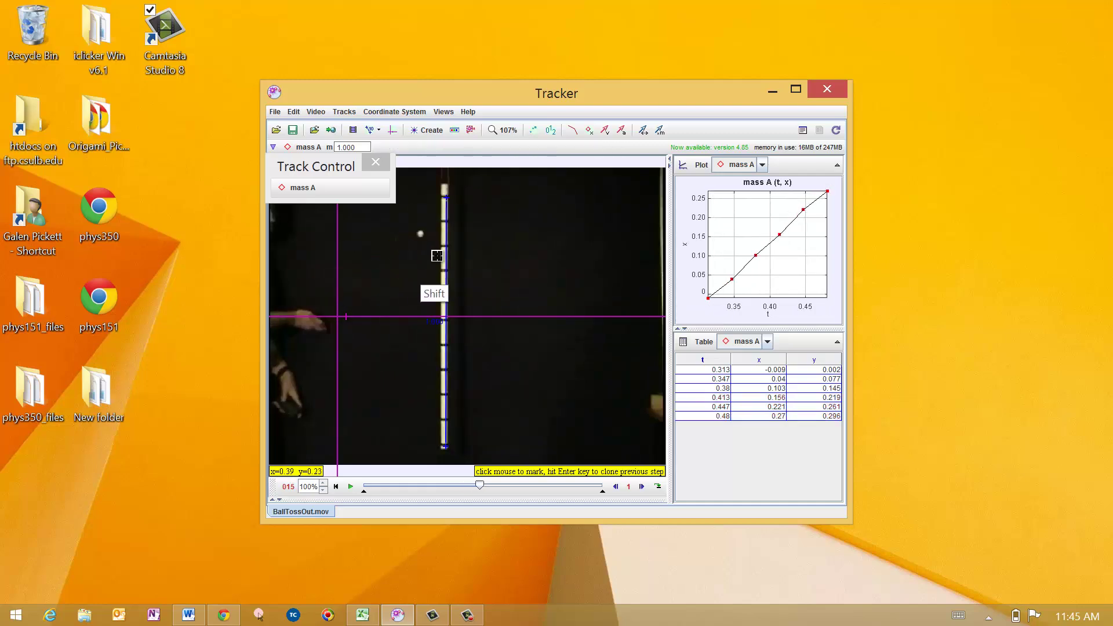
pyautogui.keyDown('shift'); pyautogui.click(421, 235); pyautogui.keyUp('shift')
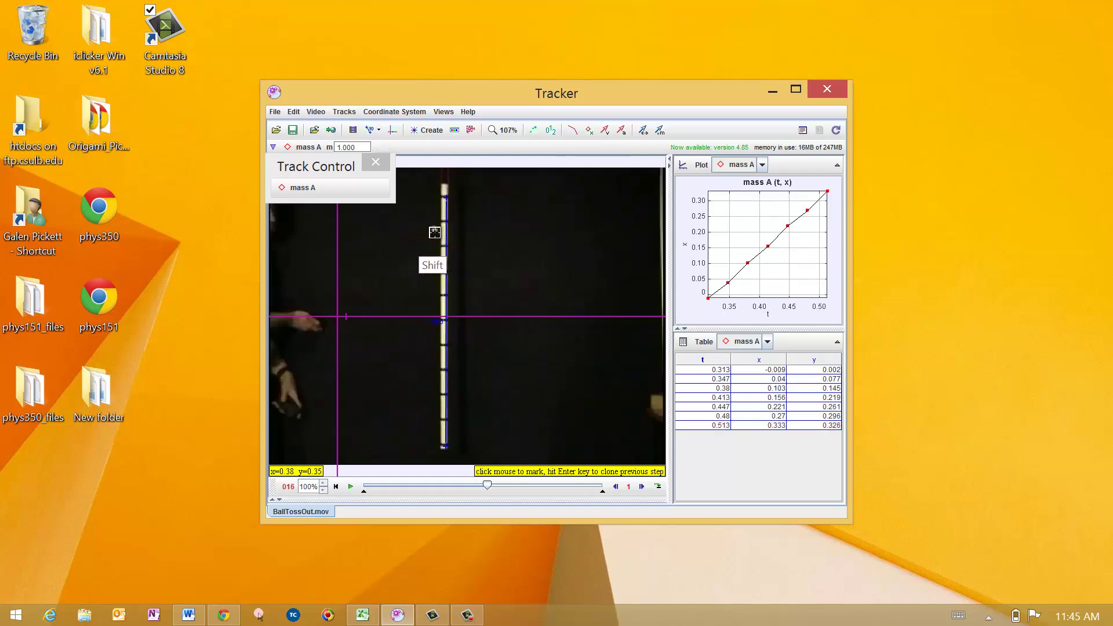
pyautogui.keyDown('shift'); pyautogui.click(434, 233); pyautogui.keyUp('shift')
pyautogui.keyDown('shift'); pyautogui.click(450, 227); pyautogui.keyUp('shift')
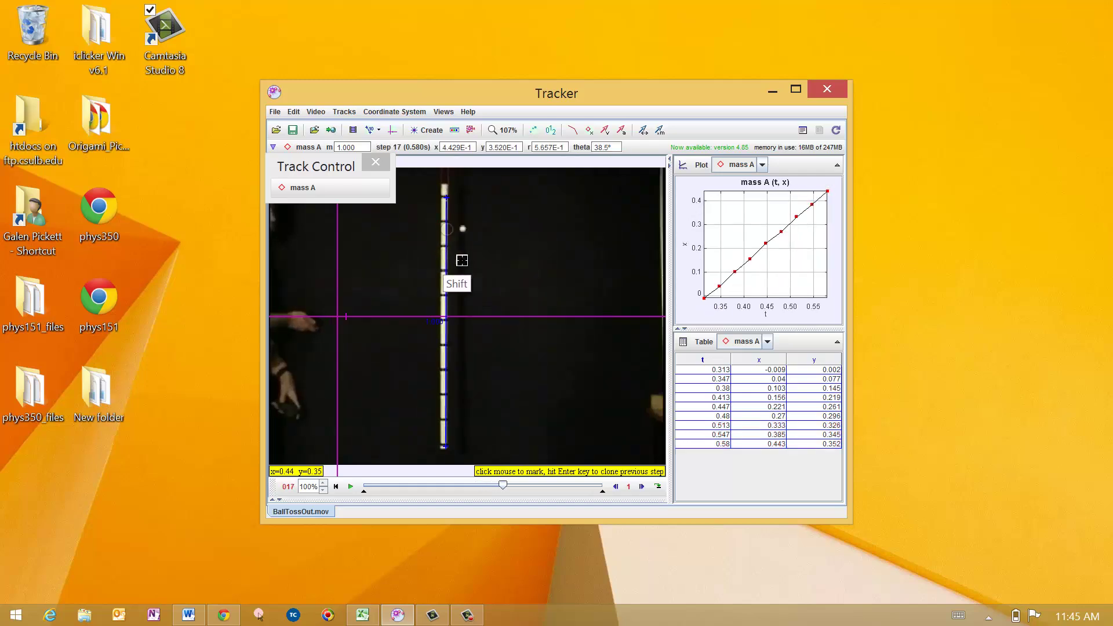
# Step: Continue marking mass A as the ball falls, through frame 30 near the bottom
pyautogui.keyDown('shift'); pyautogui.click(462, 228); pyautogui.keyUp('shift')
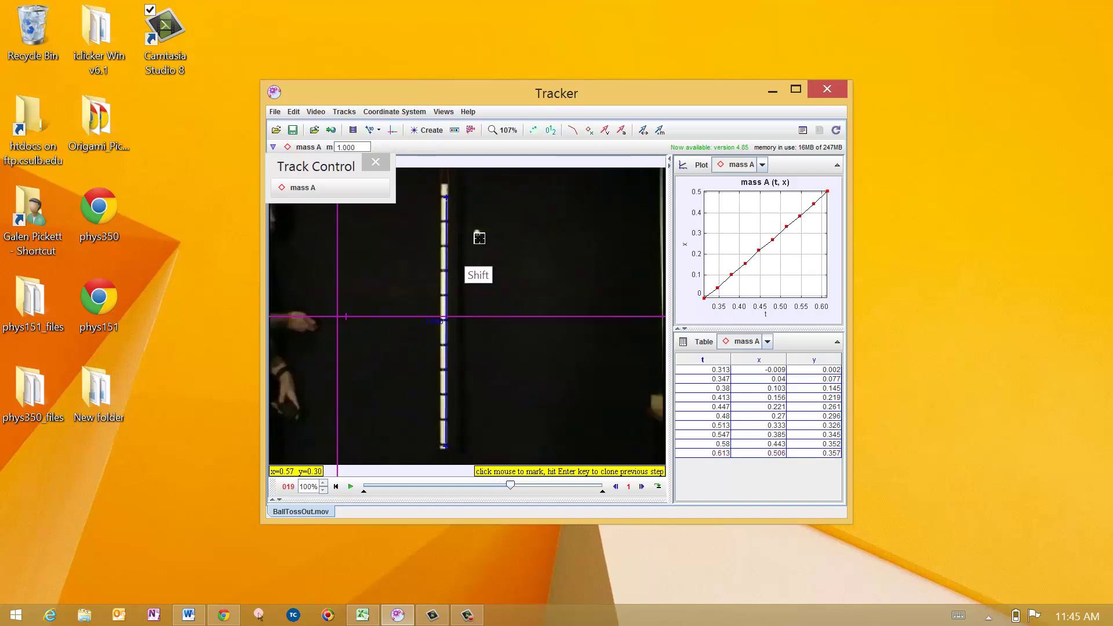
pyautogui.keyDown('shift'); pyautogui.click(476, 233); pyautogui.keyUp('shift')
pyautogui.keyDown('shift'); pyautogui.click(492, 243); pyautogui.keyUp('shift')
pyautogui.keyDown('shift'); pyautogui.click(506, 249); pyautogui.keyUp('shift')
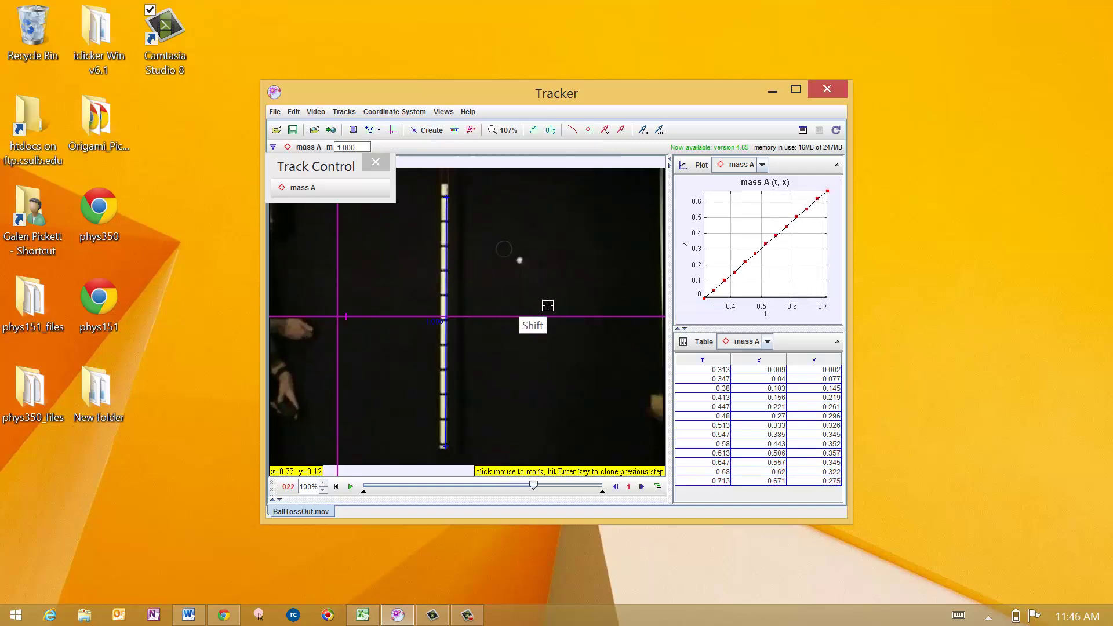
pyautogui.keyDown('shift'); pyautogui.click(521, 261); pyautogui.keyUp('shift')
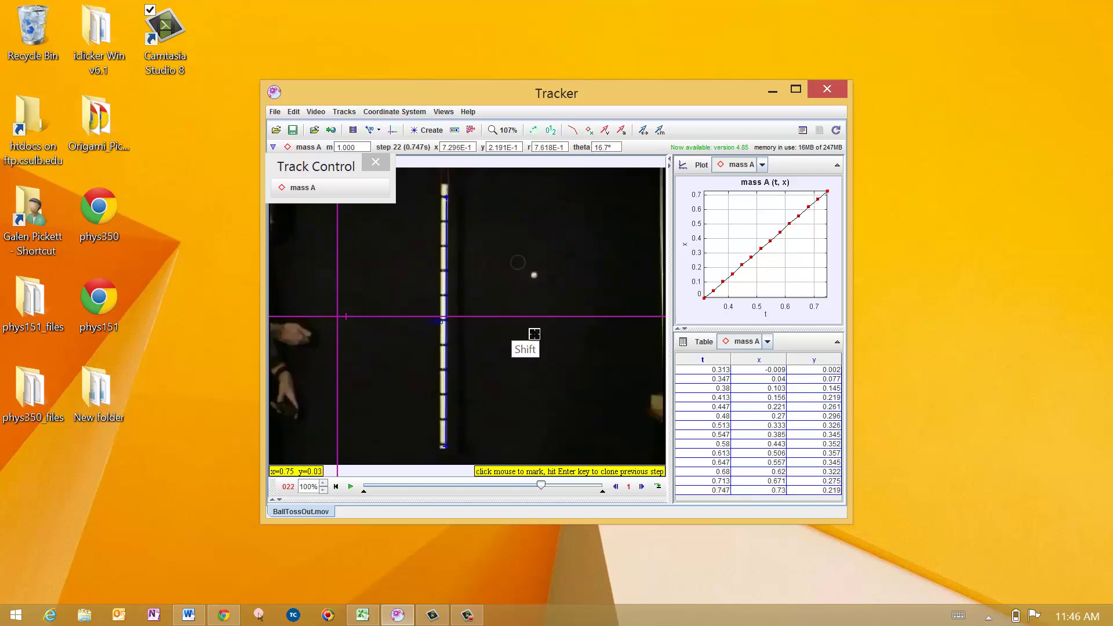
pyautogui.keyDown('shift'); pyautogui.click(537, 276); pyautogui.keyUp('shift')
pyautogui.keyDown('shift'); pyautogui.click(548, 294); pyautogui.keyUp('shift')
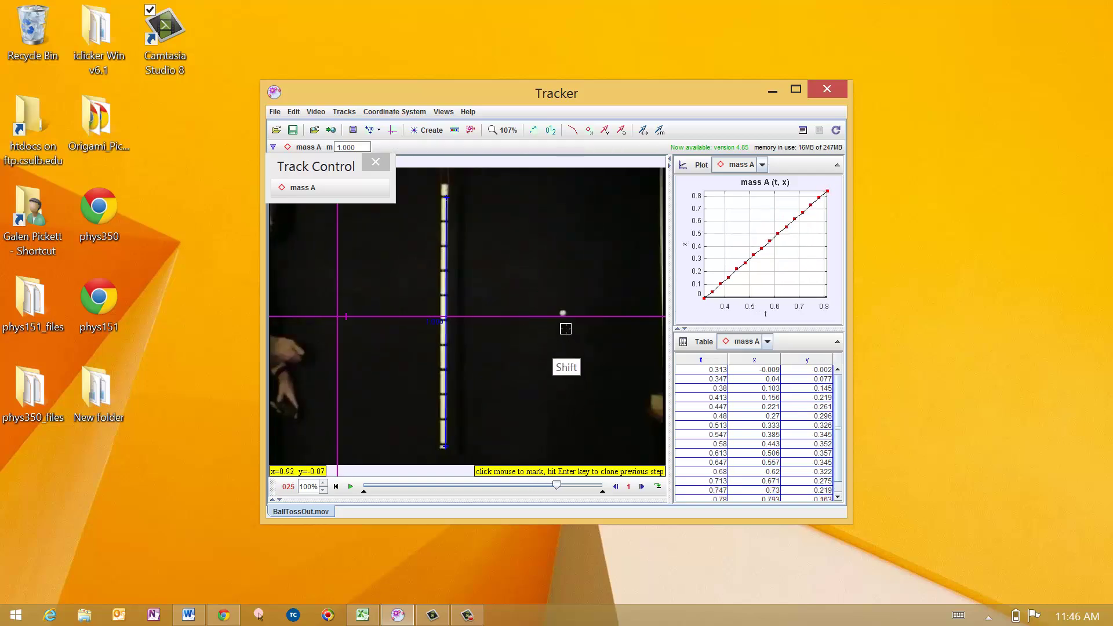
pyautogui.keyDown('shift'); pyautogui.click(561, 314); pyautogui.keyUp('shift')
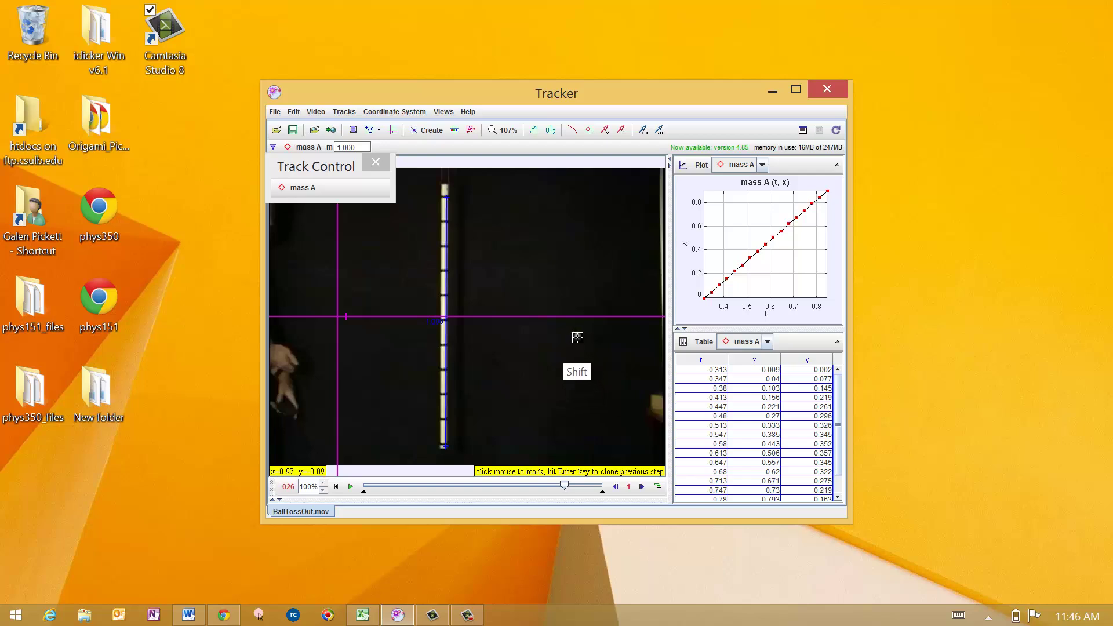
pyautogui.keyDown('shift'); pyautogui.click(578, 336); pyautogui.keyUp('shift')
pyautogui.keyDown('shift'); pyautogui.click(593, 364); pyautogui.keyUp('shift')
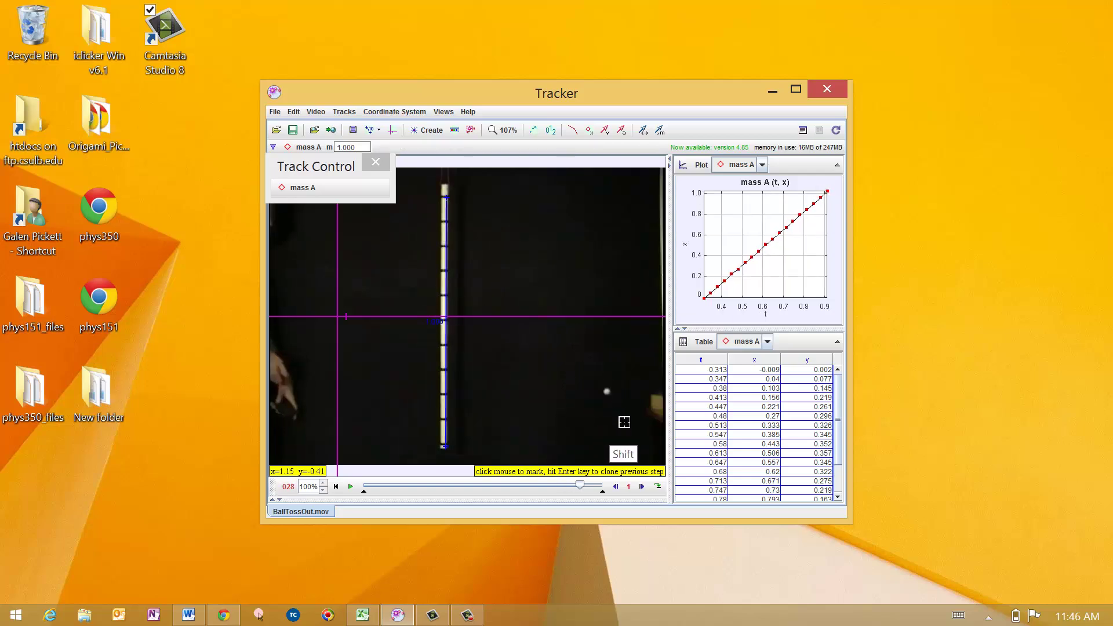
pyautogui.keyDown('shift'); pyautogui.click(607, 390); pyautogui.keyUp('shift')
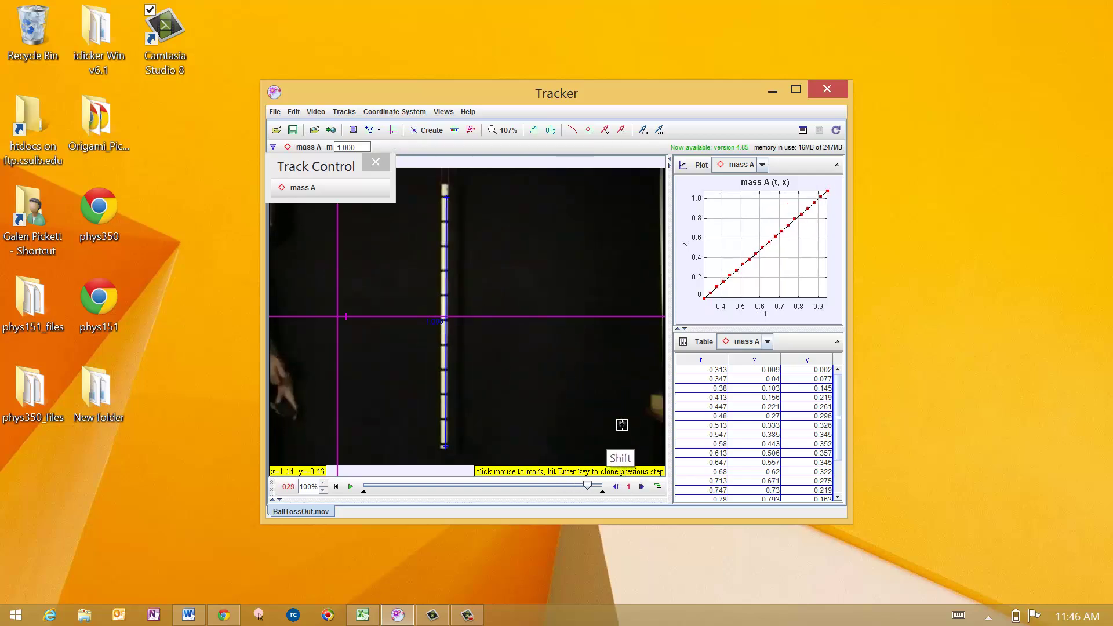
pyautogui.keyDown('shift'); pyautogui.click(622, 424); pyautogui.keyUp('shift')
pyautogui.keyDown('shift'); pyautogui.click(636, 460); pyautogui.keyUp('shift')
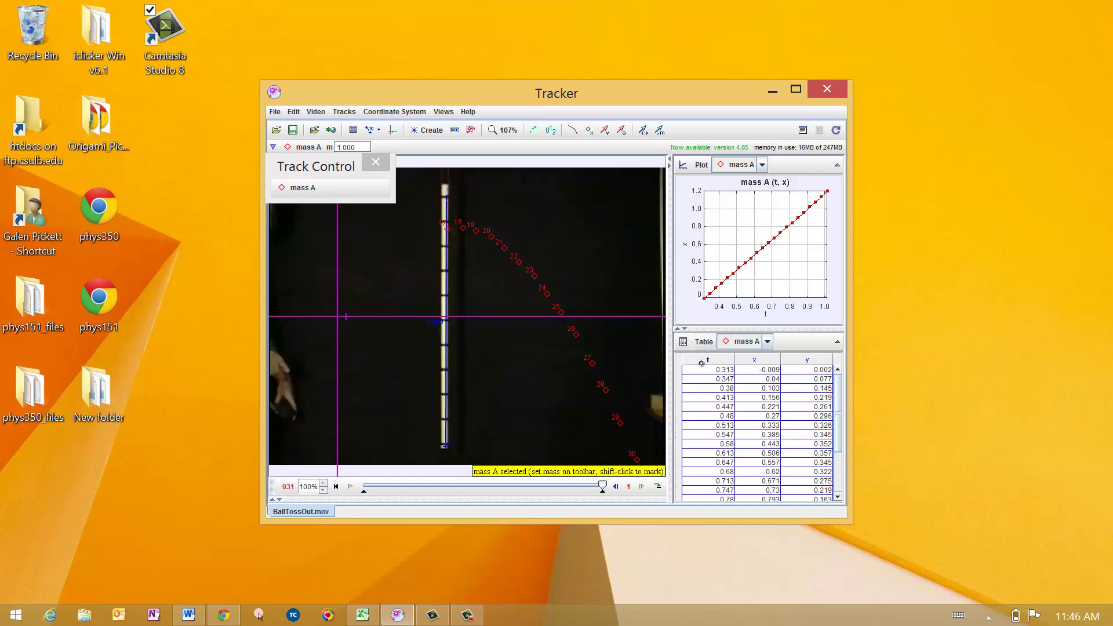
# Step: Select all rows of the mass A table and copy them as formatted values
pyautogui.moveTo(706, 367); pyautogui.dragTo(823, 507)
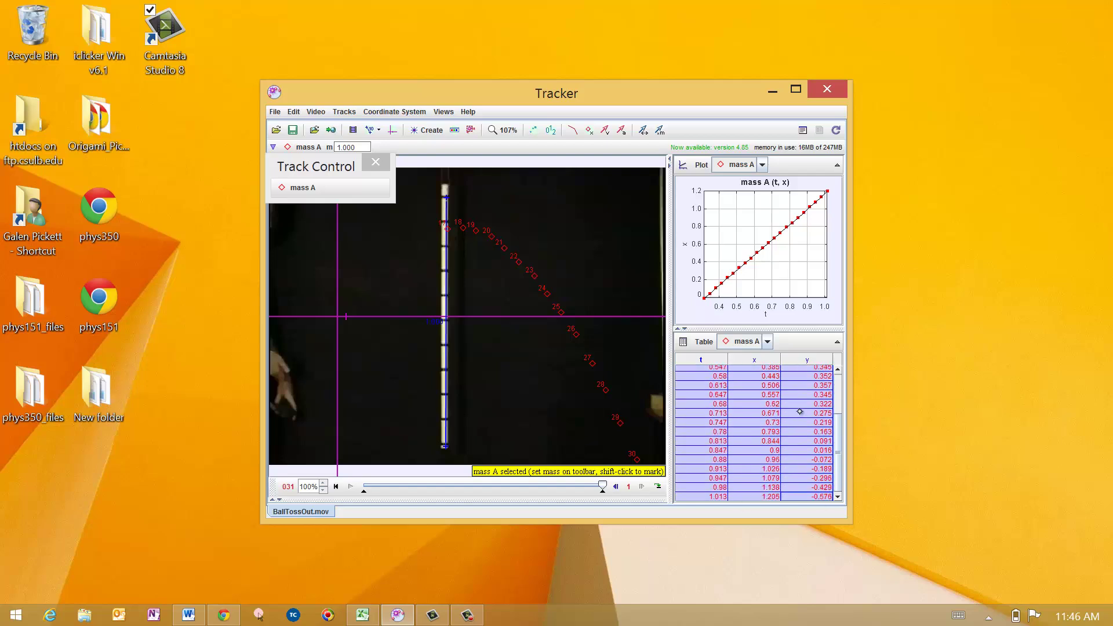
pyautogui.rightClick(795, 469)
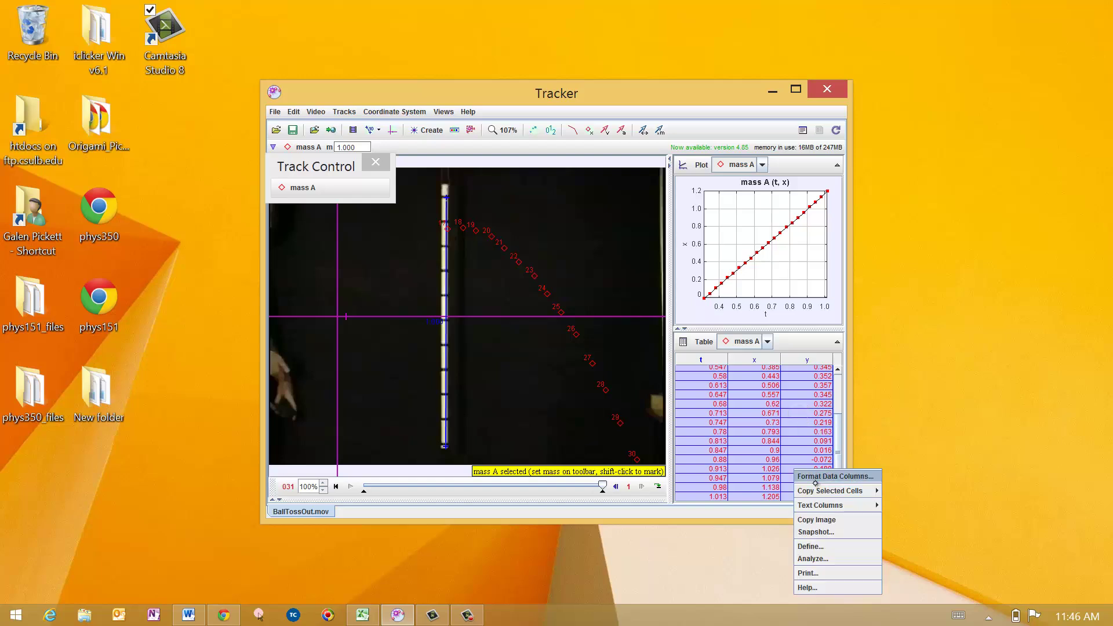
pyautogui.moveTo(829, 491)
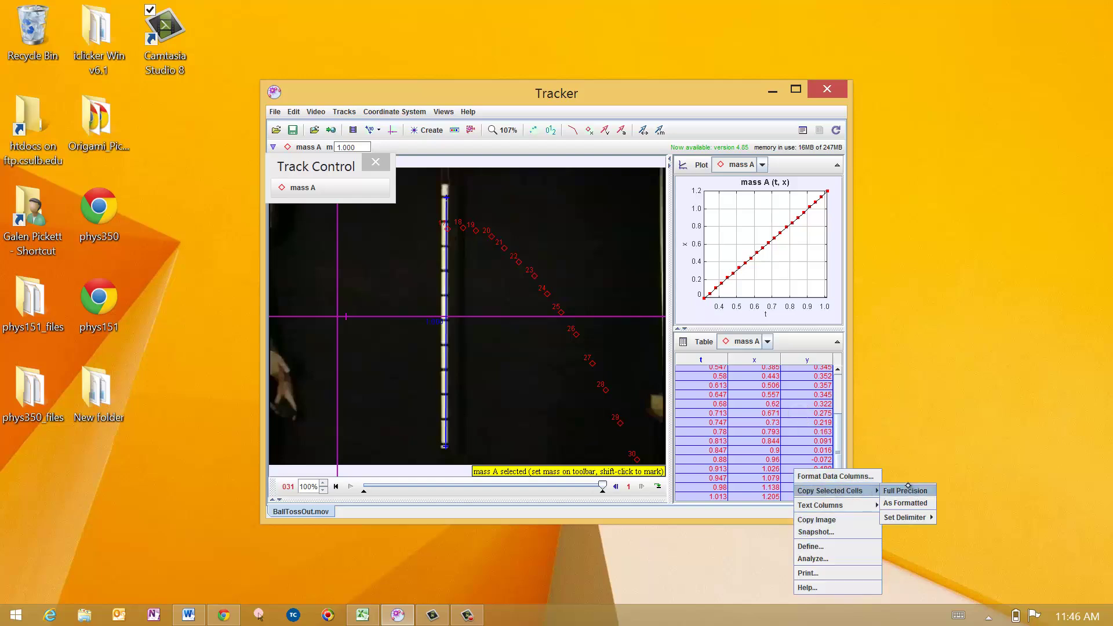
pyautogui.click(926, 501)
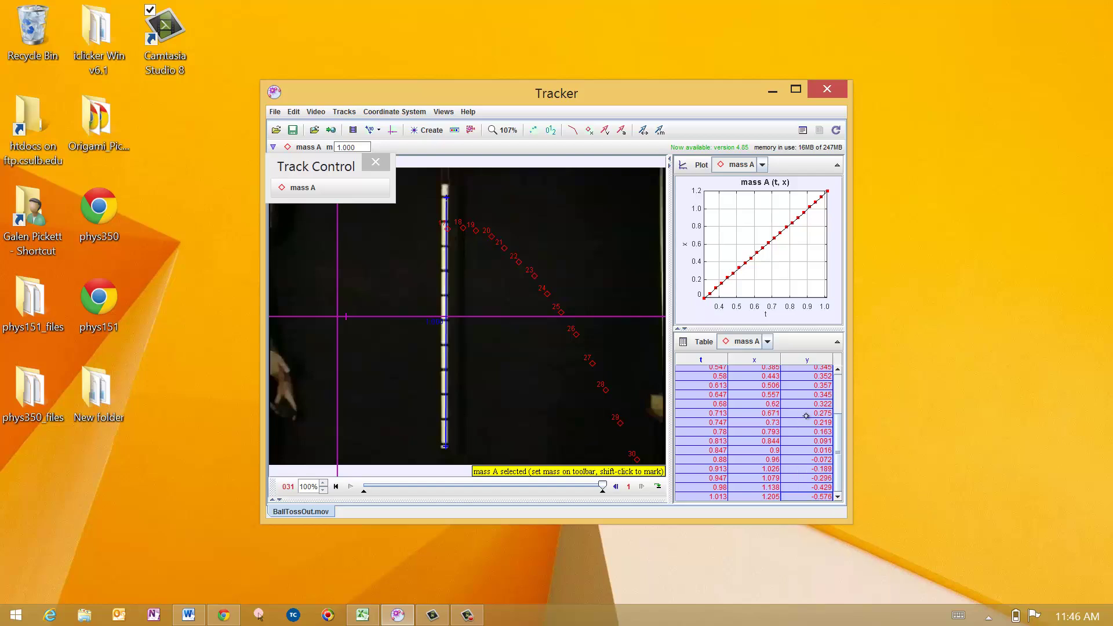
pyautogui.rightClick(799, 471)
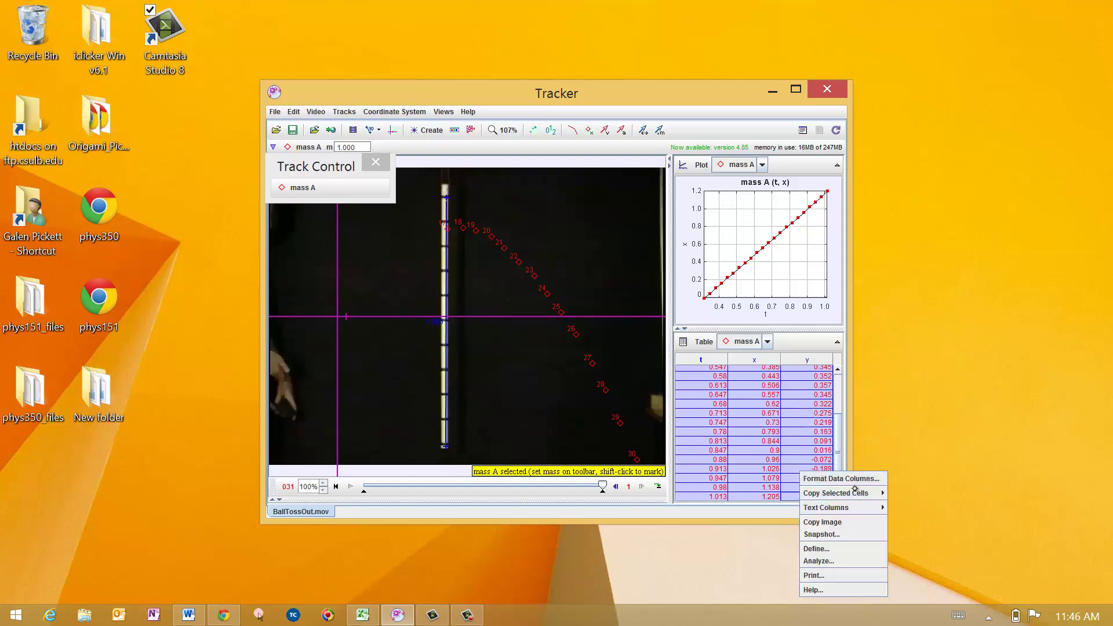
pyautogui.moveTo(854, 492)
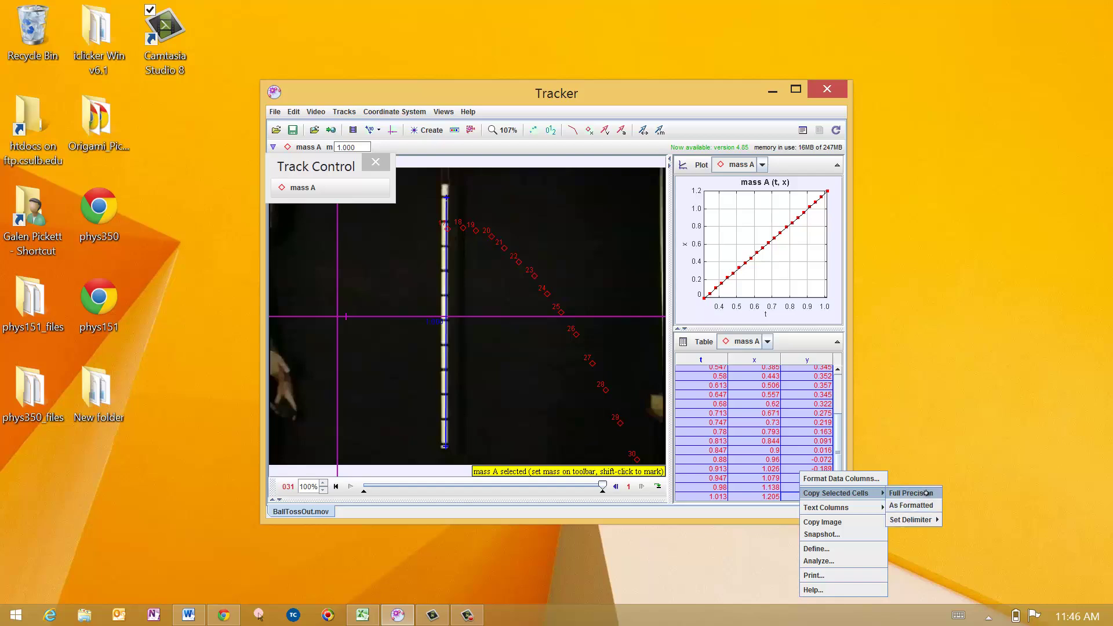
pyautogui.click(928, 503)
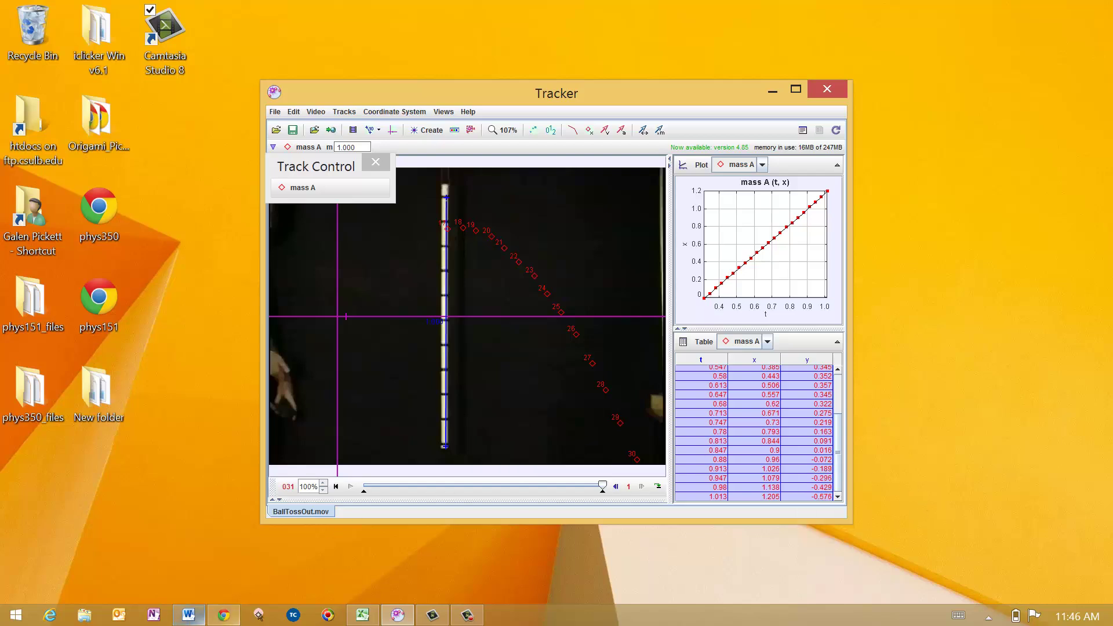
# Step: Paste the mass_A t, x, y data into Book1 at A1 using Keep Text Only
pyautogui.click(365, 618)
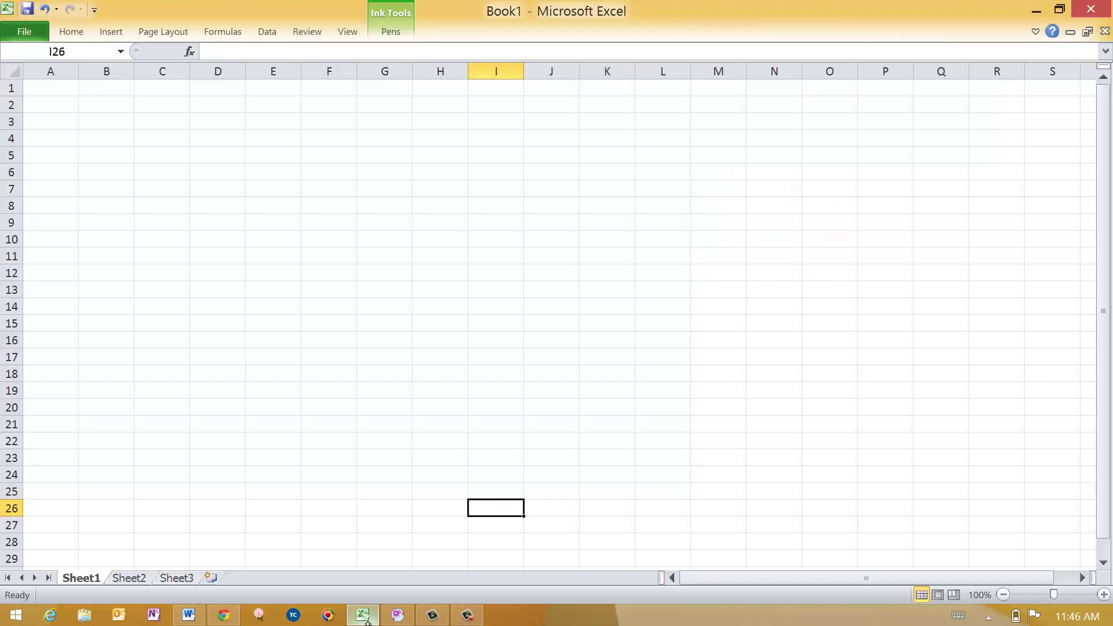
pyautogui.rightClick(63, 87)
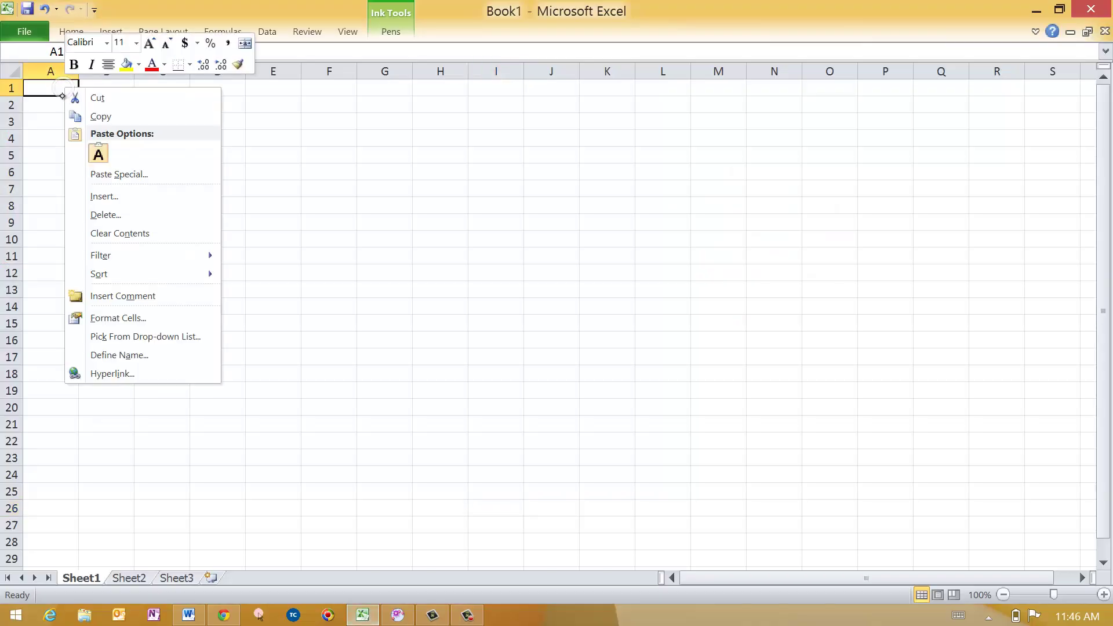
pyautogui.click(90, 150)
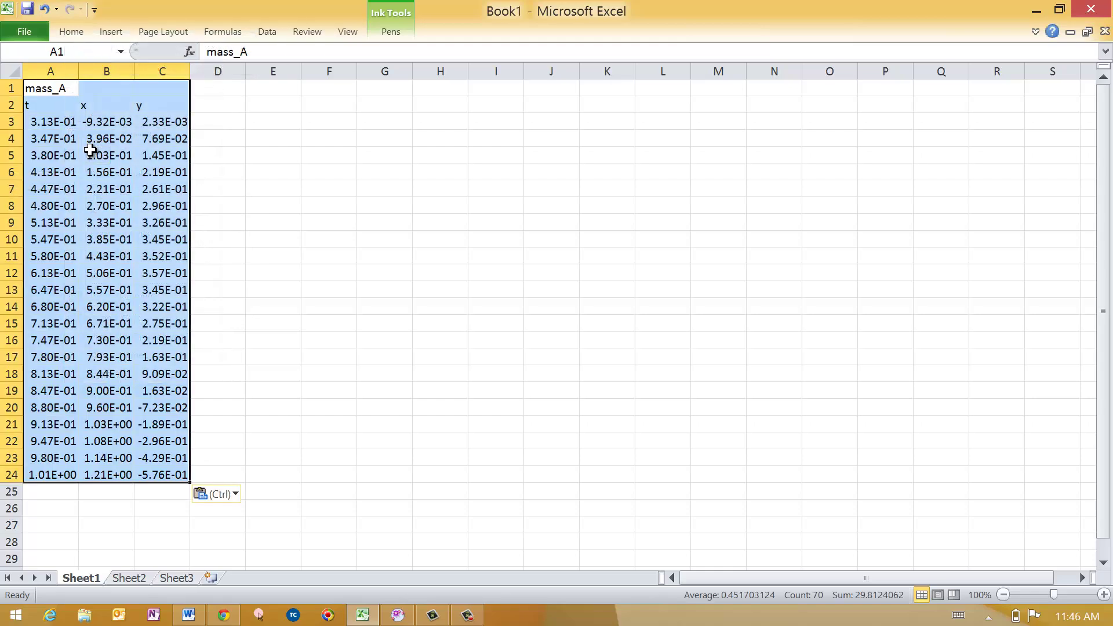
pyautogui.click(327, 378)
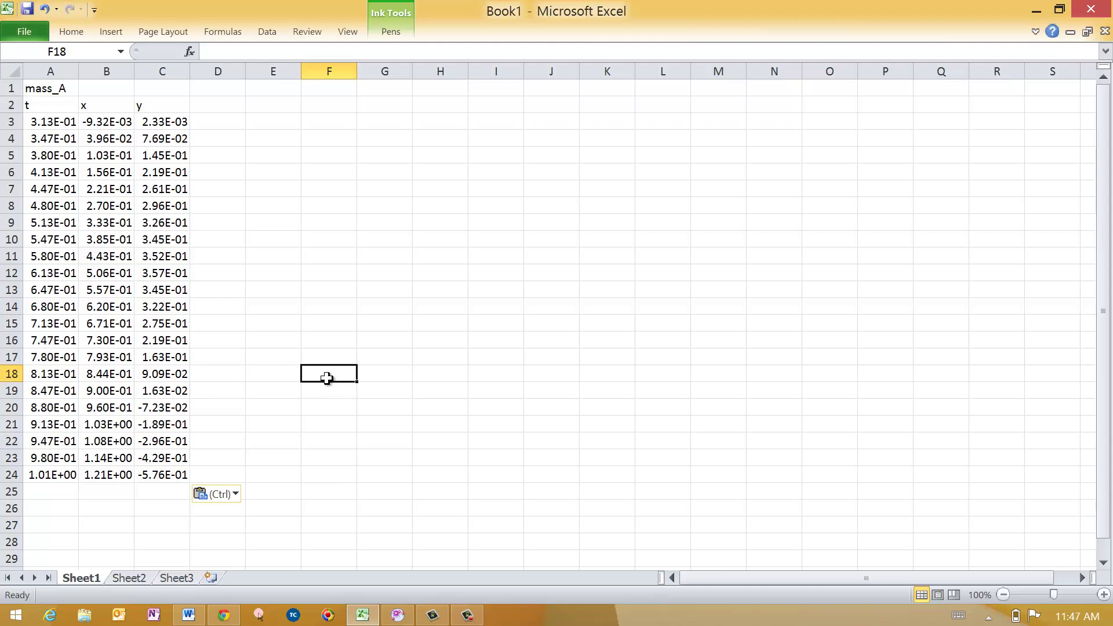
# Step: Enter headers vx(m/s), vy(m/2), Fx (N) and Fy(N) in cells D2–G2
pyautogui.click(228, 100)
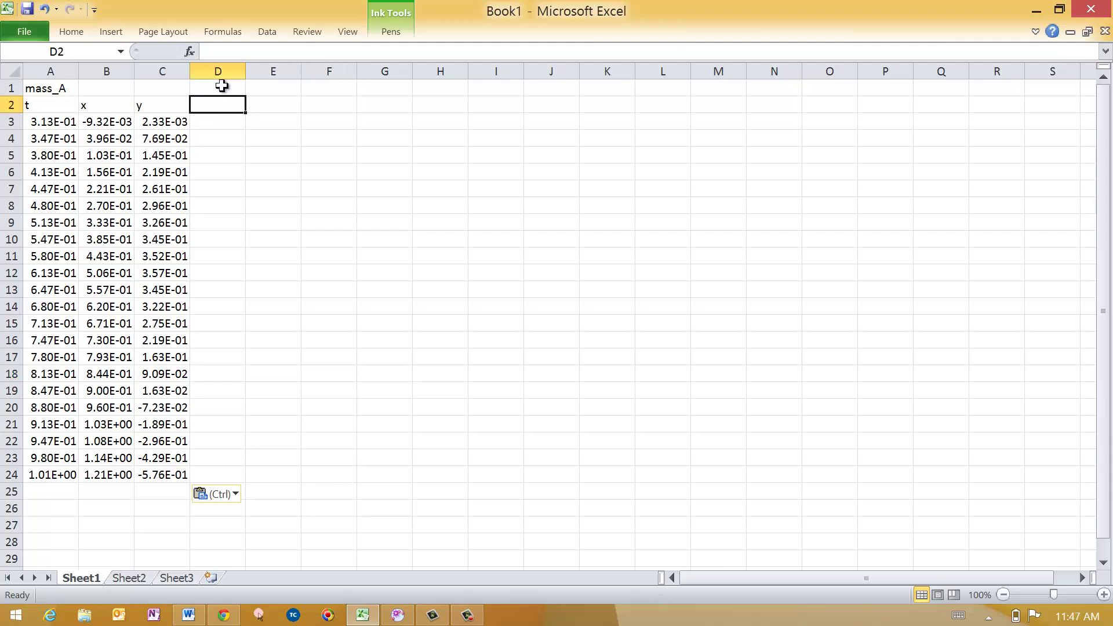
pyautogui.write('vx(m')
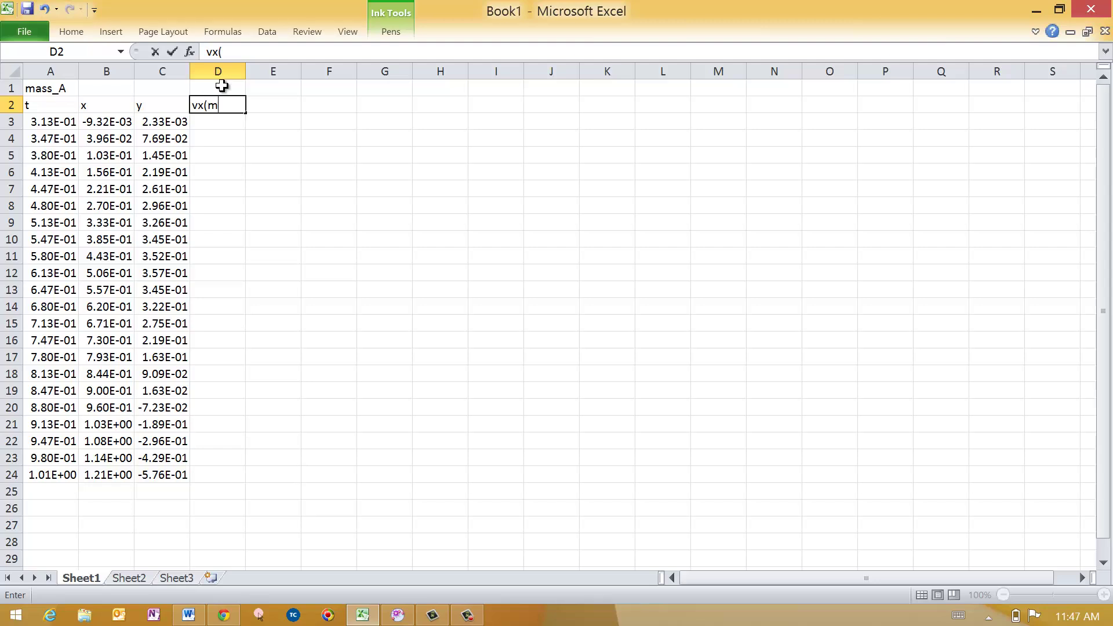
pyautogui.write('/s)')
pyautogui.press('Tab')
pyautogui.write('vy(m/2')
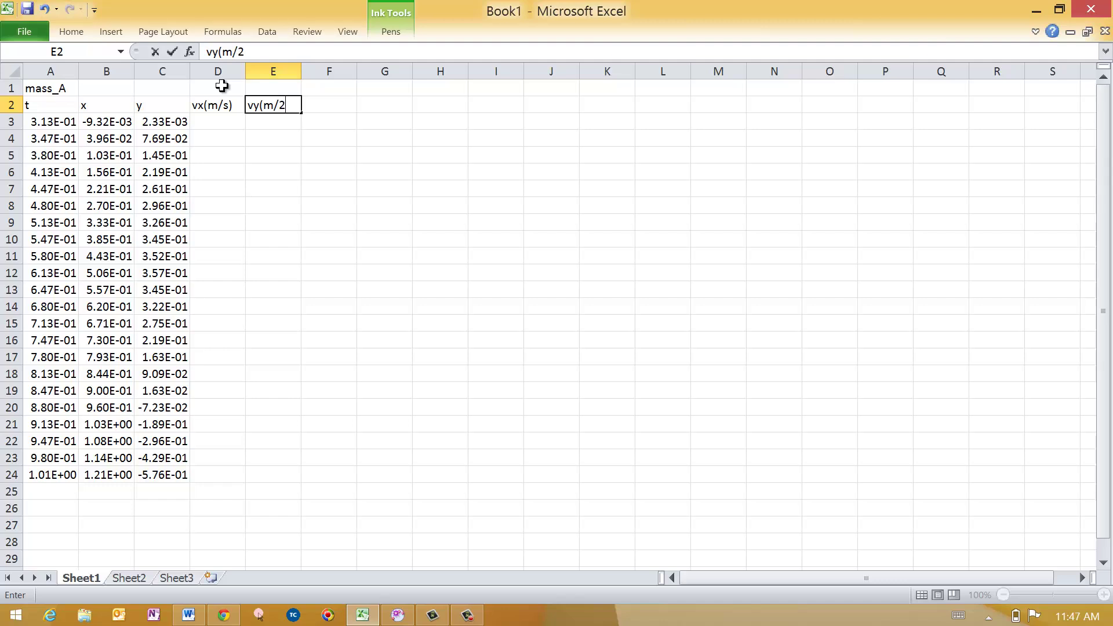
pyautogui.press('BackSpace')
pyautogui.press('Tab')
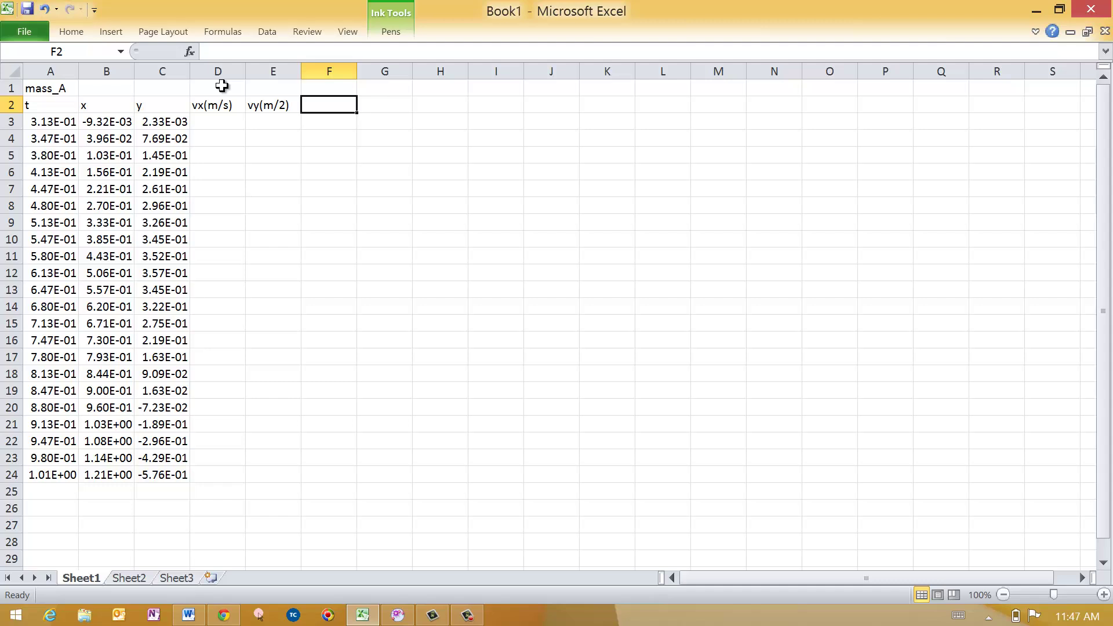
pyautogui.write('Fx')
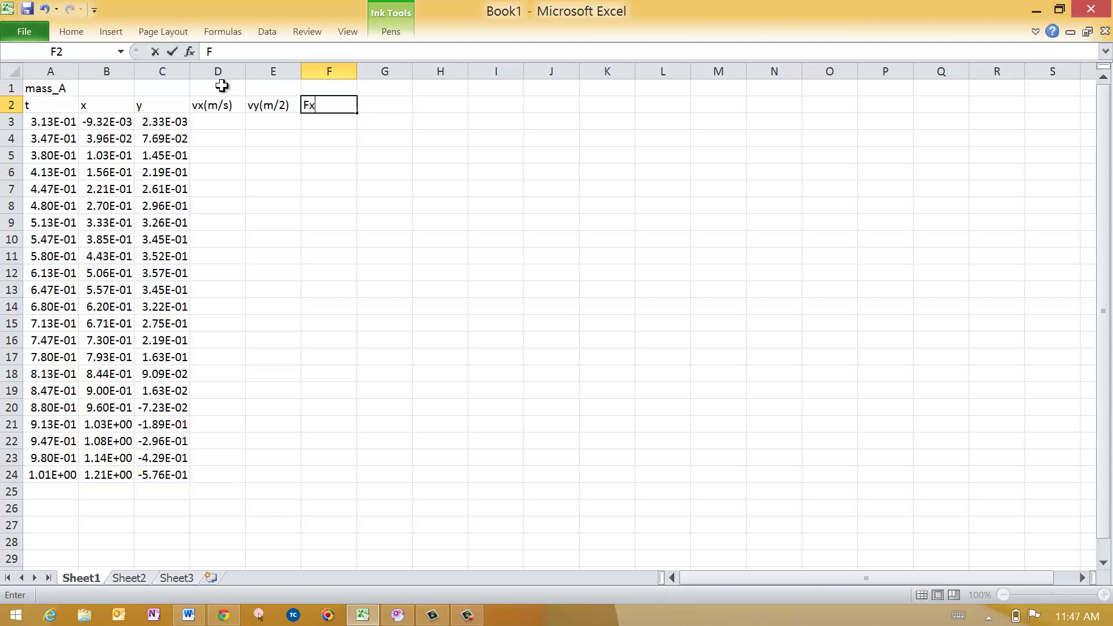
pyautogui.write(' (N')
pyautogui.press('Tab')
pyautogui.write('Fy(N)')
pyautogui.press('Return')
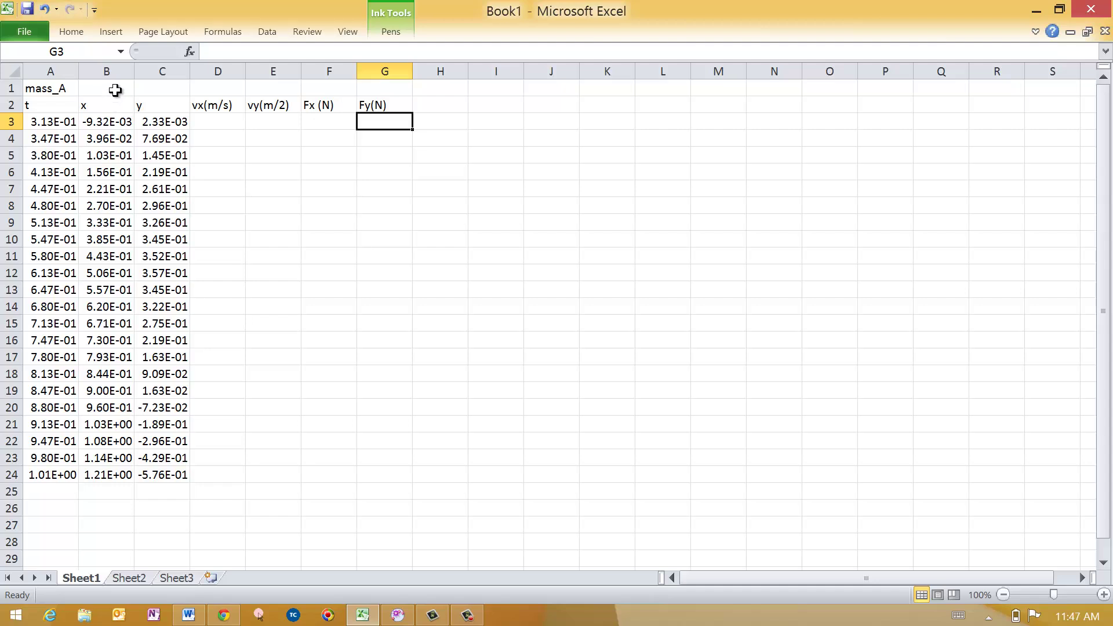
# Step: Enter m=0.25 Kg in B1 beside the mass_A label
pyautogui.click(130, 88)
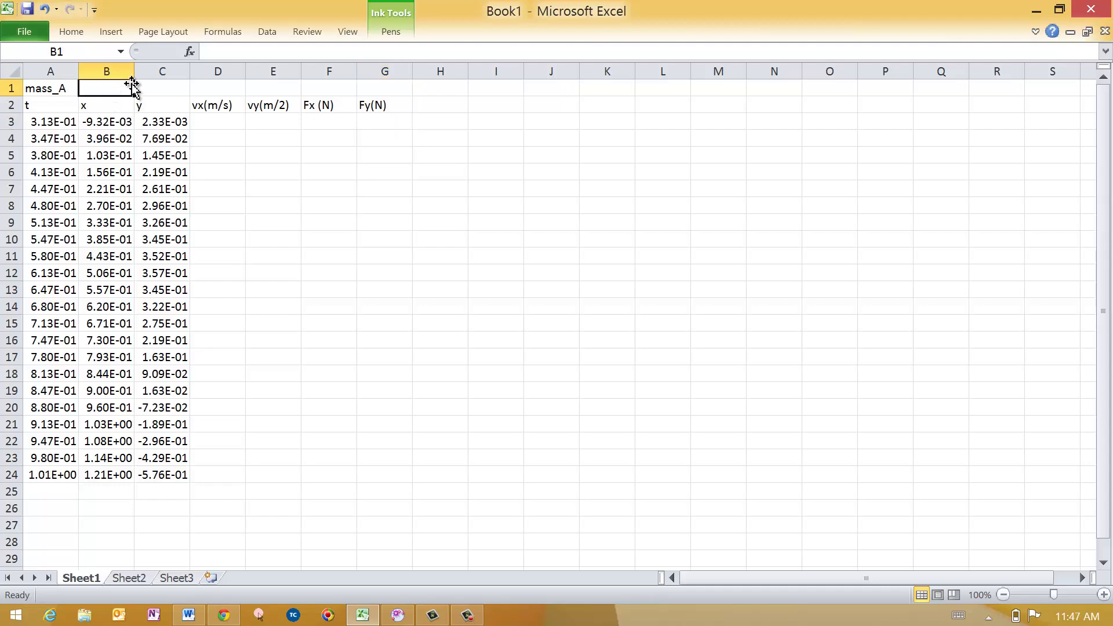
pyautogui.write('m=0')
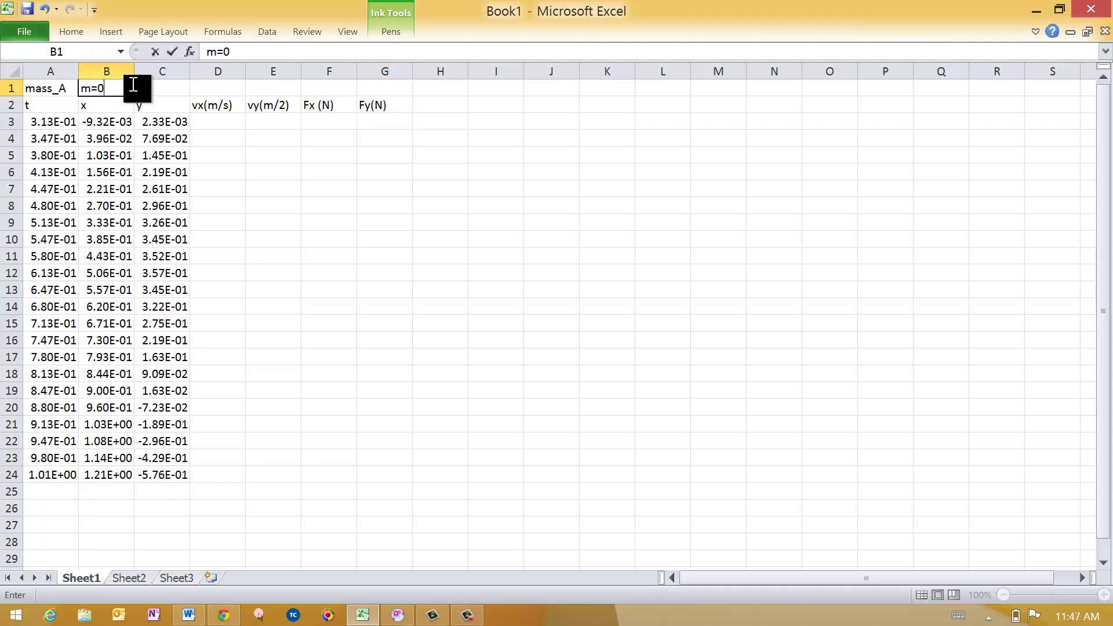
pyautogui.write('.25 Kg')
pyautogui.press('Return')
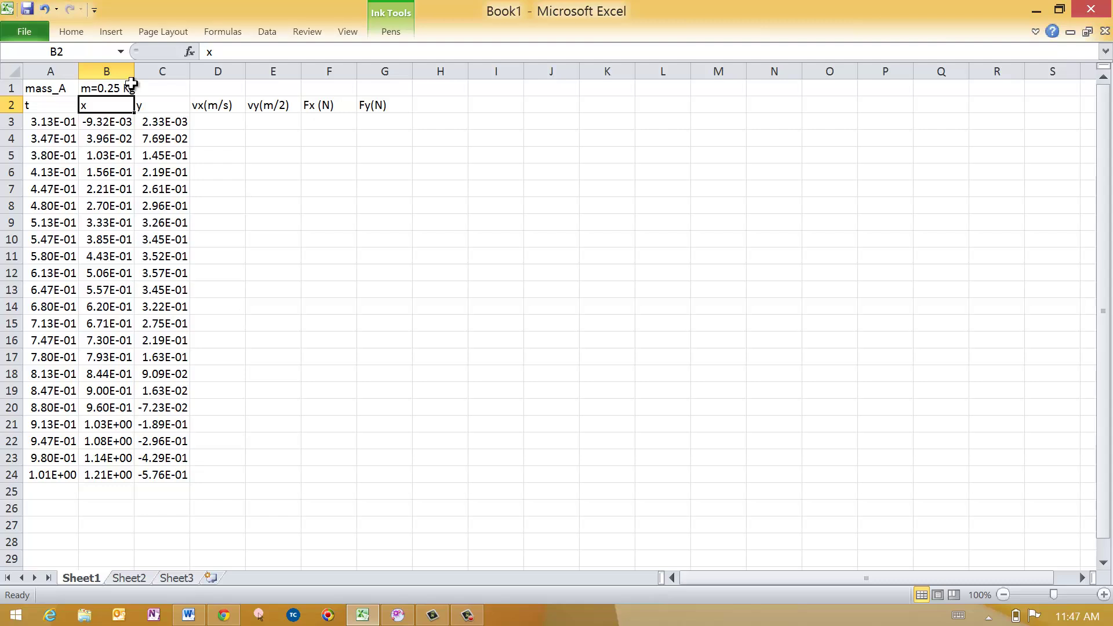
# Step: Enter =(B4-B3)/(A4-A3) in D3, giving a first vx of 1.47E+00
pyautogui.click(216, 119)
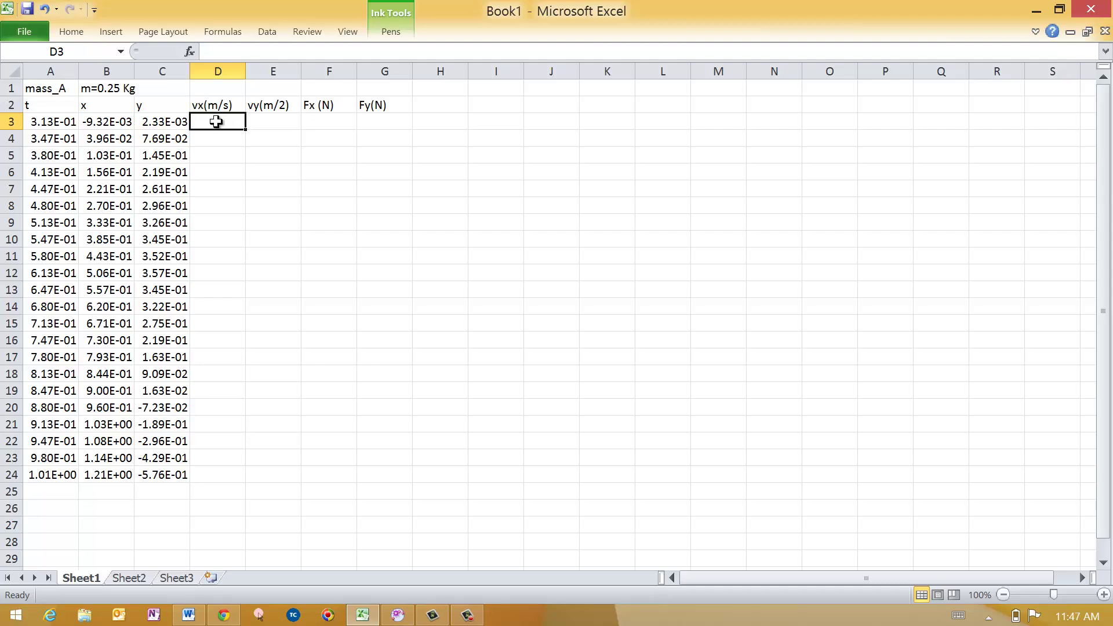
pyautogui.write('=(')
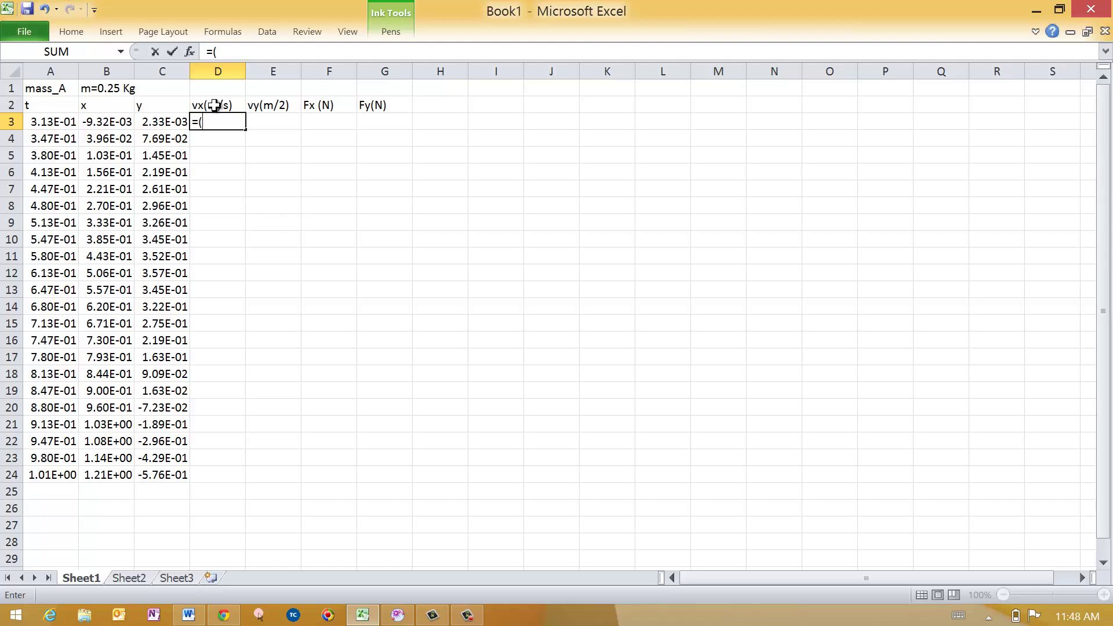
pyautogui.click(108, 139)
pyautogui.write('-')
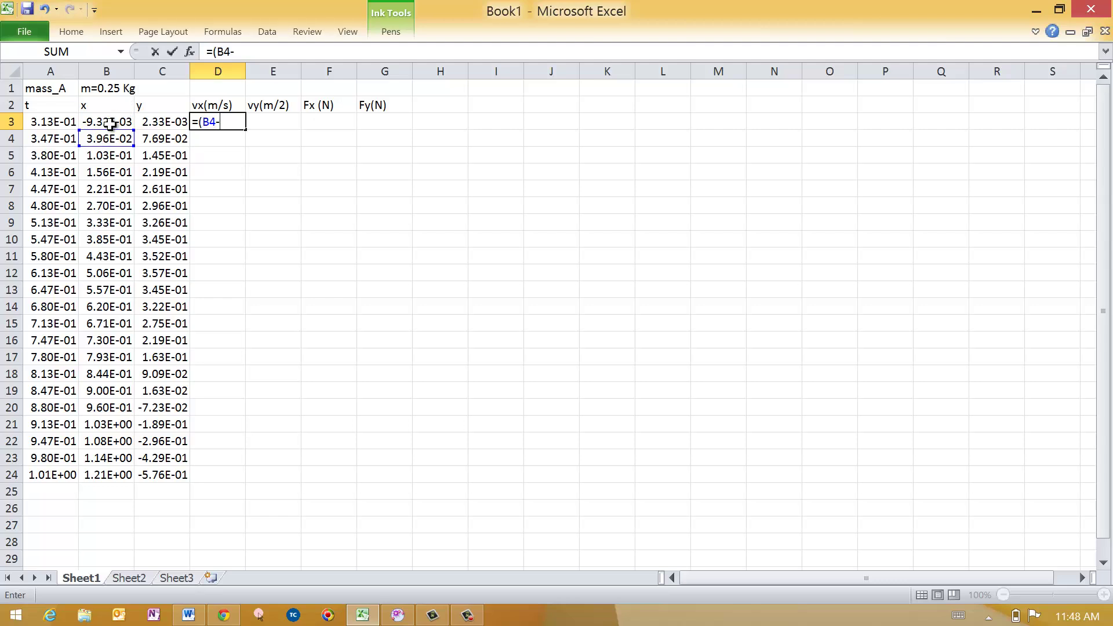
pyautogui.click(111, 118)
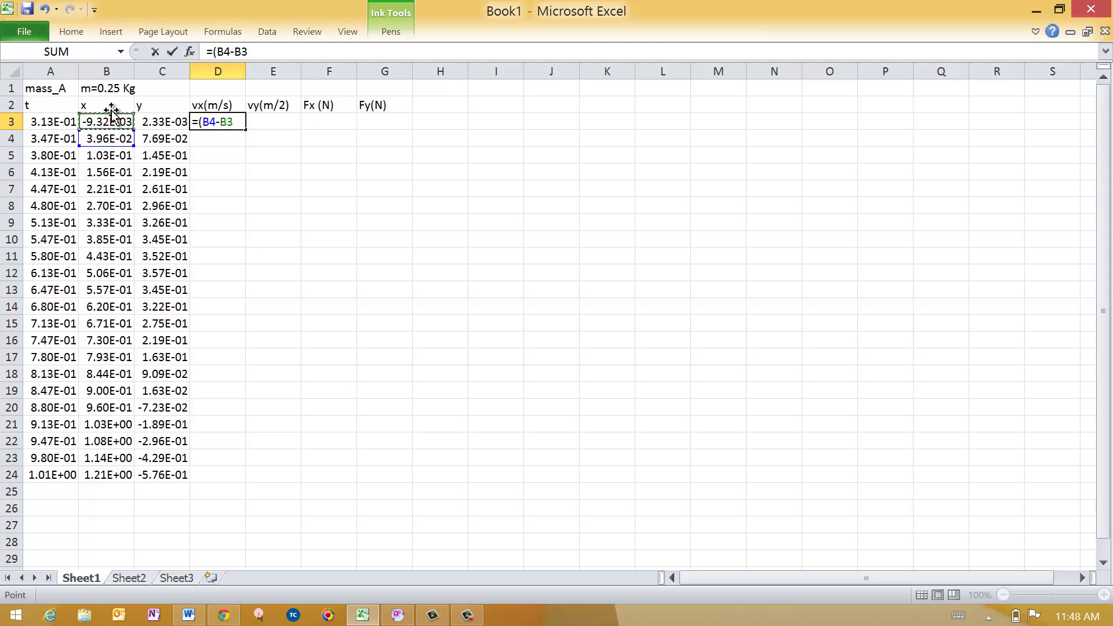
pyautogui.write(')/')
pyautogui.click(51, 138)
pyautogui.press('BackSpace')
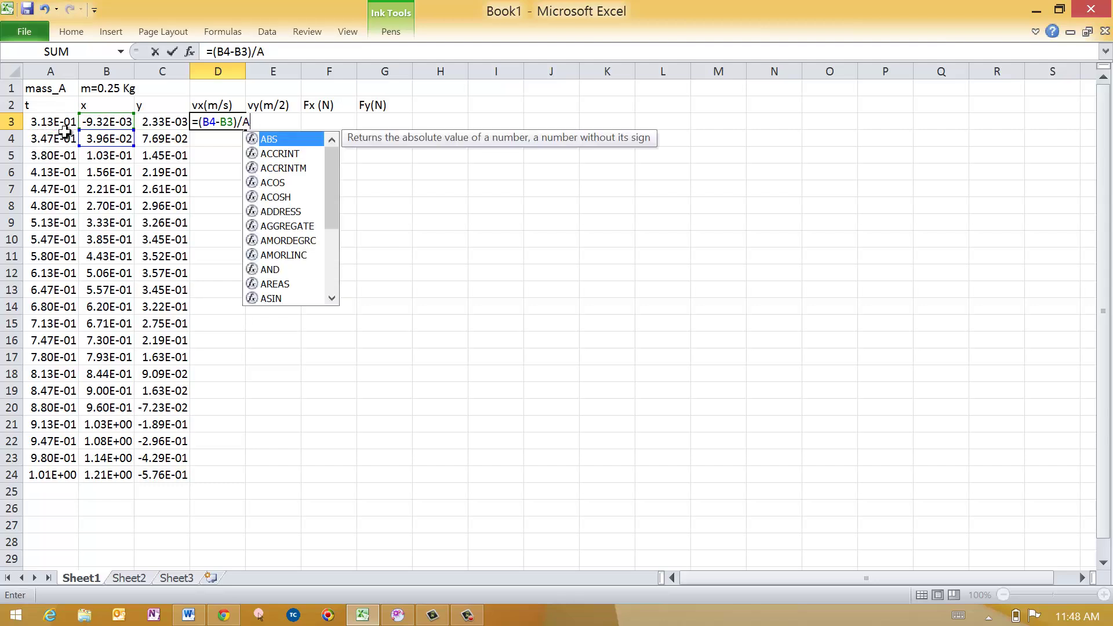
pyautogui.press('BackSpace')
pyautogui.write('(')
pyautogui.click(60, 137)
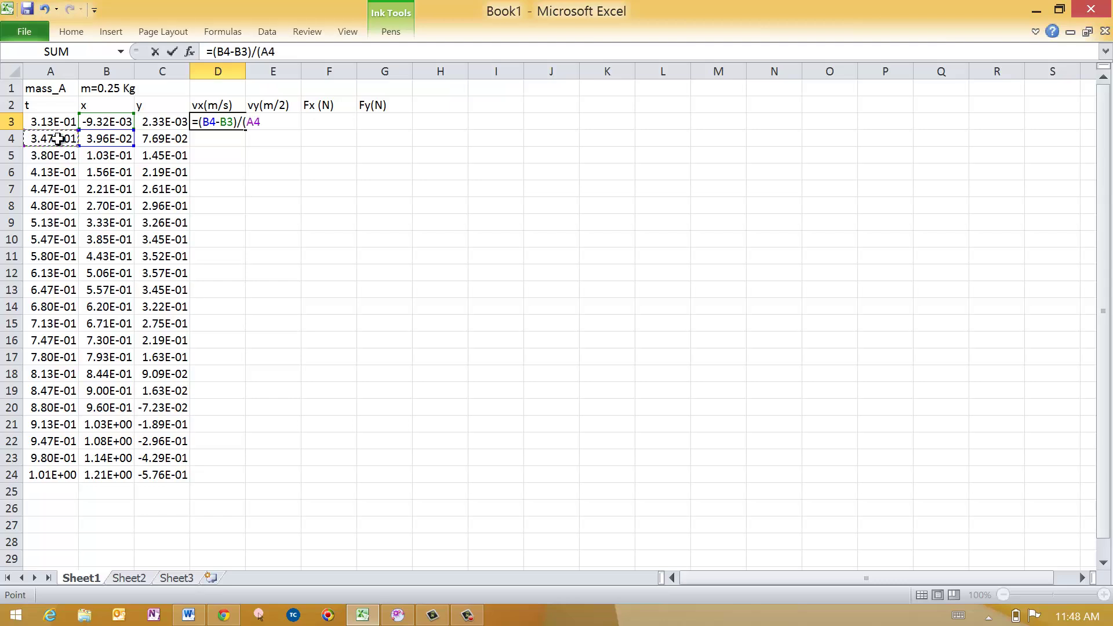
pyautogui.write('-')
pyautogui.click(51, 124)
pyautogui.write(')')
pyautogui.press('Return')
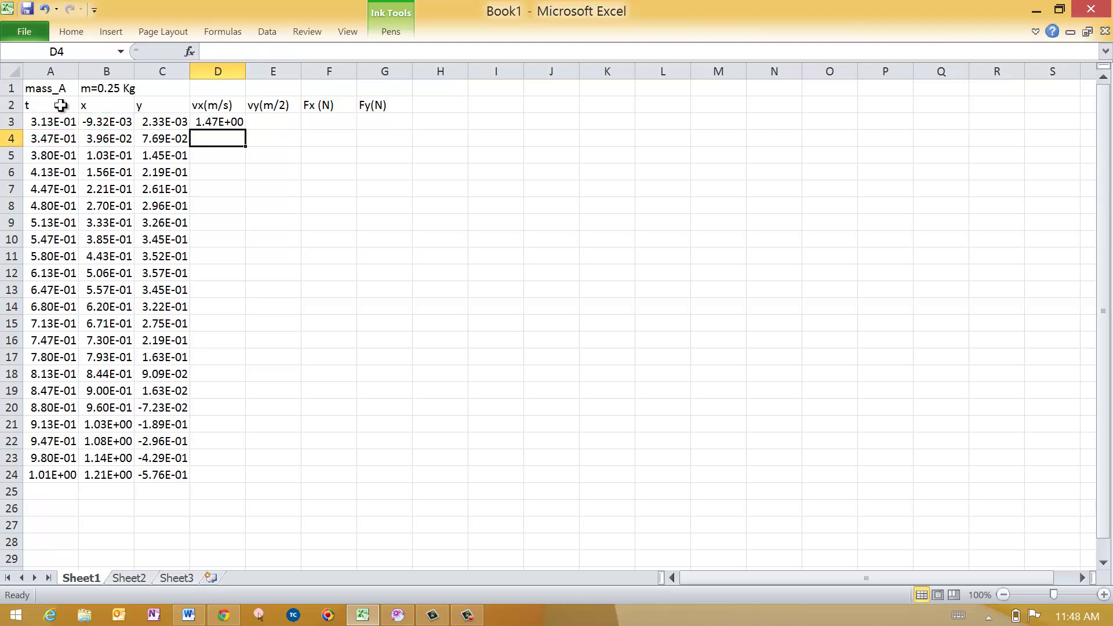
# Step: Fill D3's vx formula down the column to D24
pyautogui.click(230, 120)
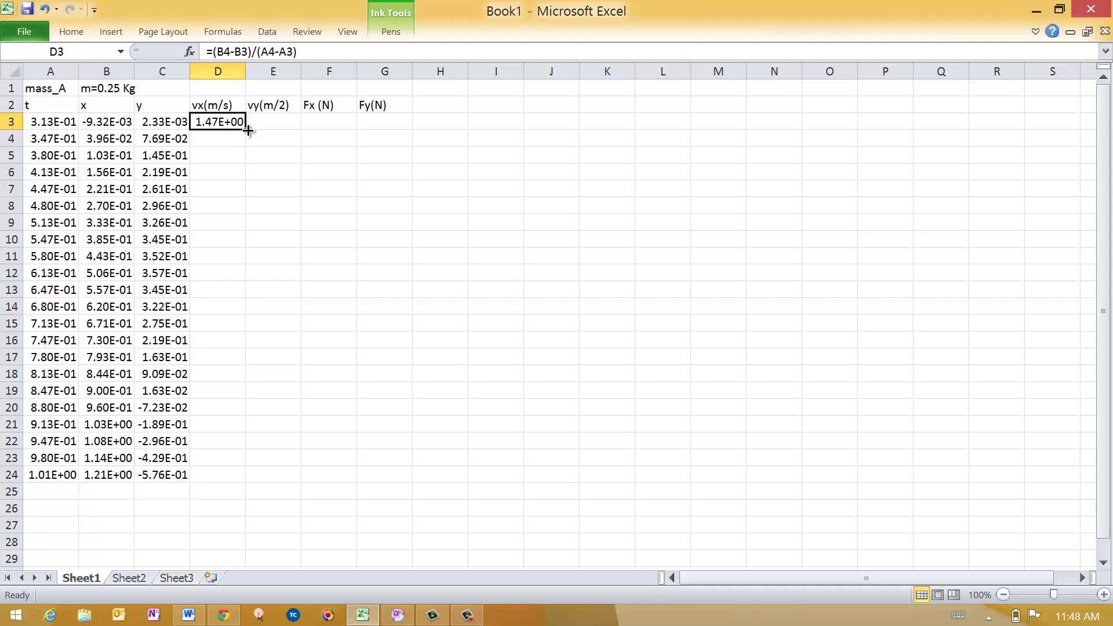
pyautogui.moveTo(248, 130); pyautogui.dragTo(236, 473)
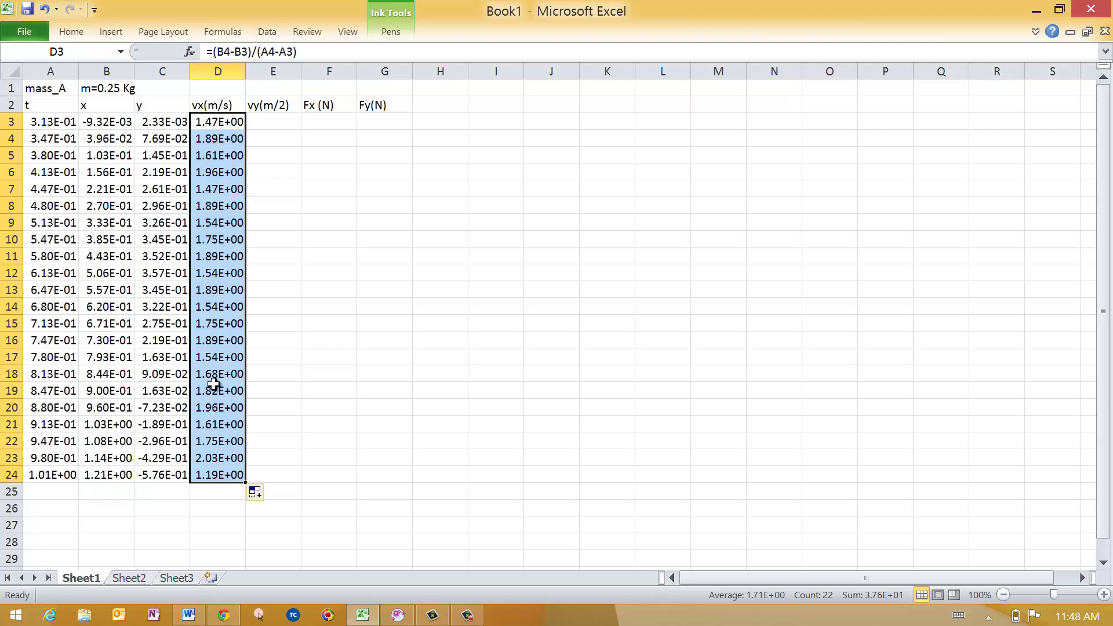
pyautogui.click(221, 342)
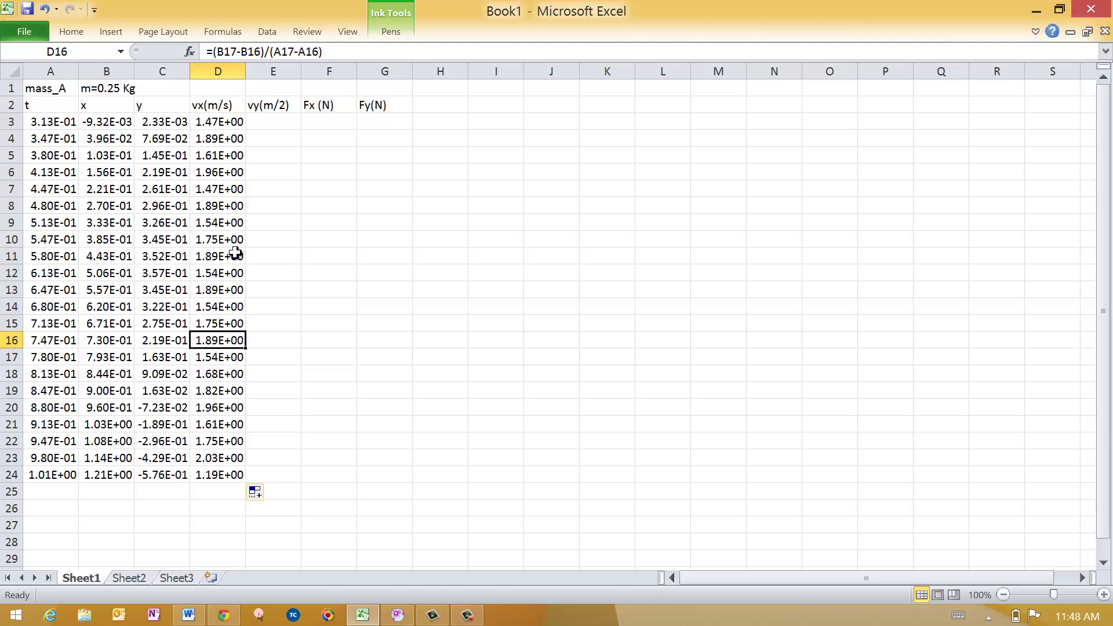
# Step: Repair the overwritten D16 by refilling D15's vx formula down through D21
pyautogui.moveTo(333, 52); pyautogui.dragTo(206, 51)
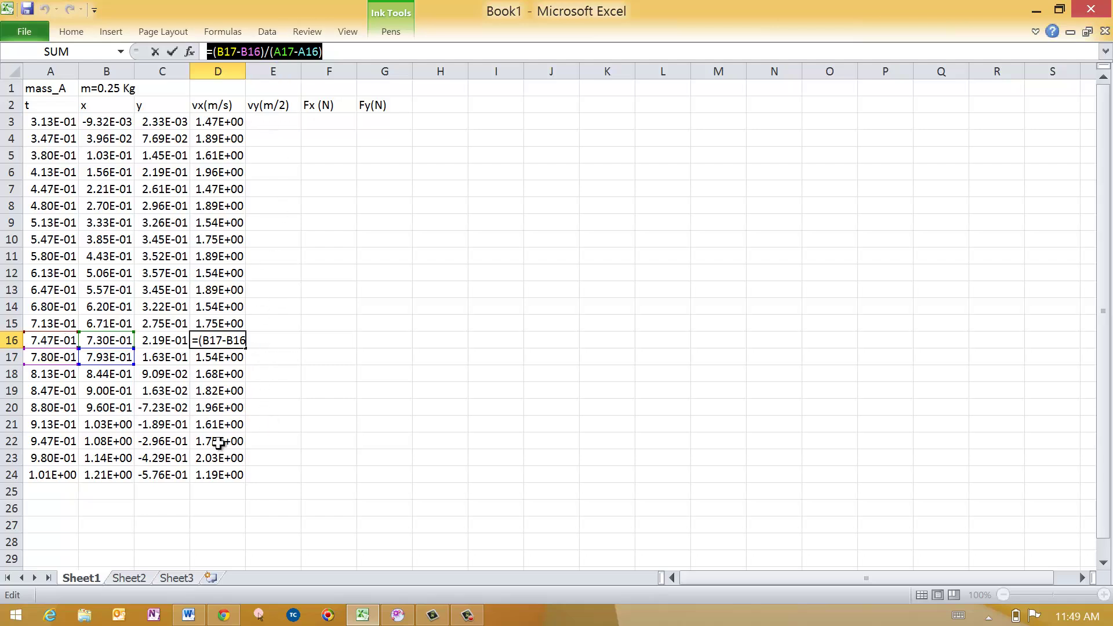
pyautogui.write('=')
pyautogui.click(273, 105)
pyautogui.click(285, 125)
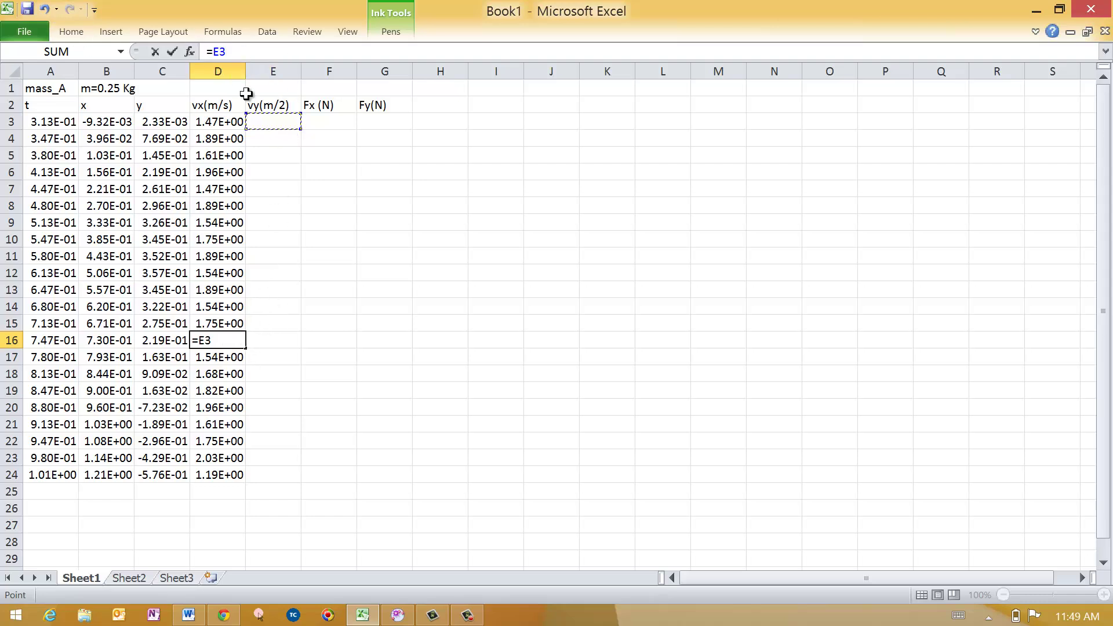
pyautogui.press('Return')
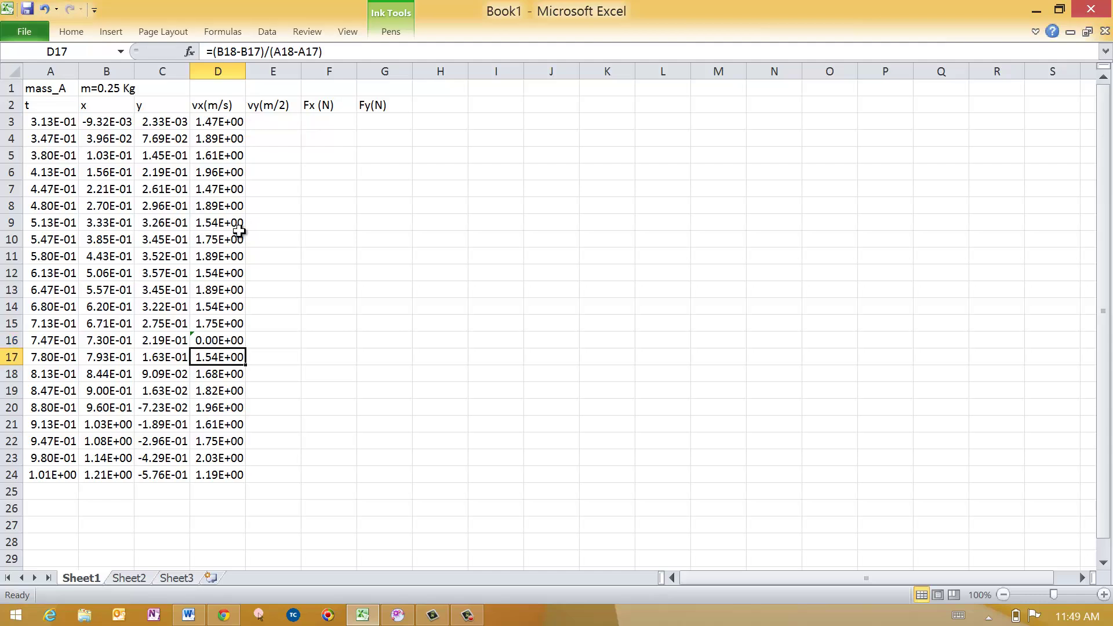
pyautogui.click(229, 325)
pyautogui.moveTo(247, 330); pyautogui.dragTo(249, 430)
# Step: Enter =(C4-C3)/(A4-A3) in E3 to get the first vy value, 2.24E+00
pyautogui.click(277, 120)
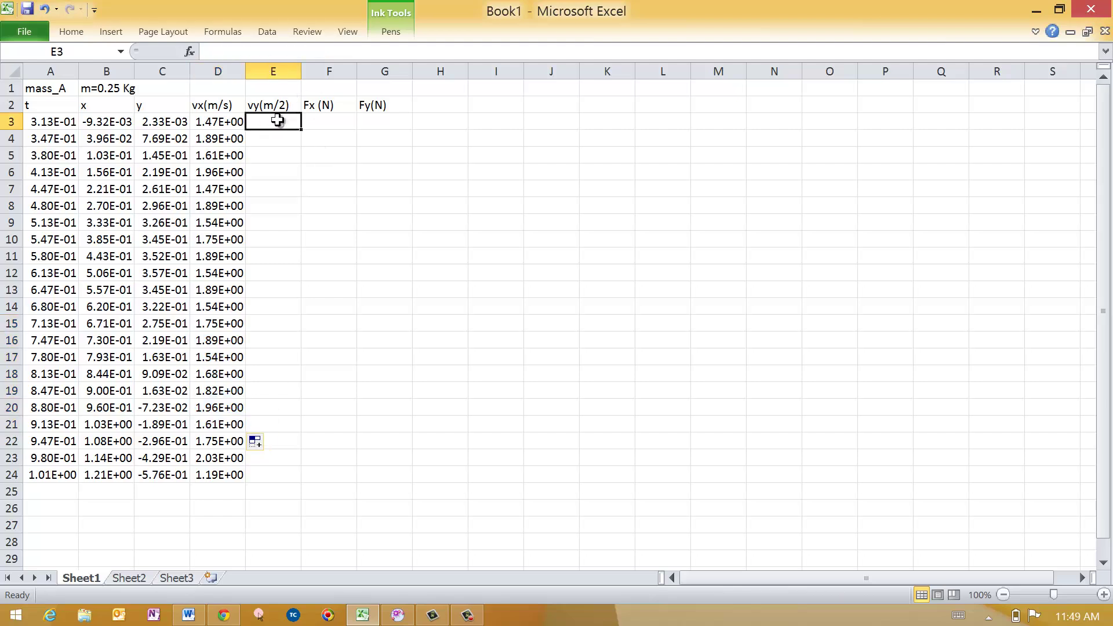
pyautogui.write('=(')
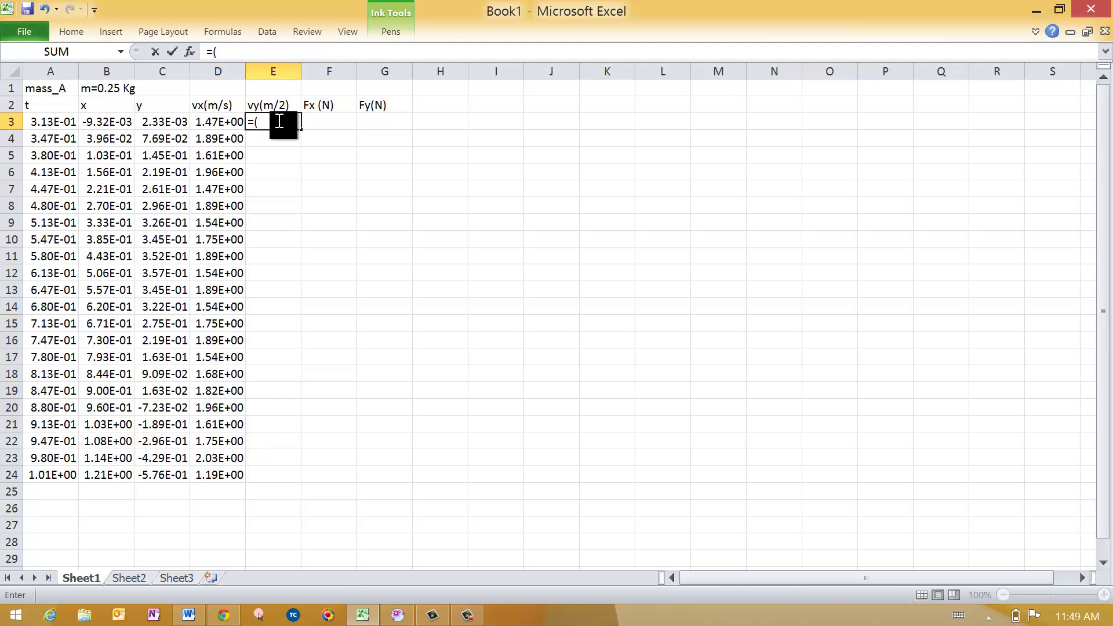
pyautogui.click(163, 139)
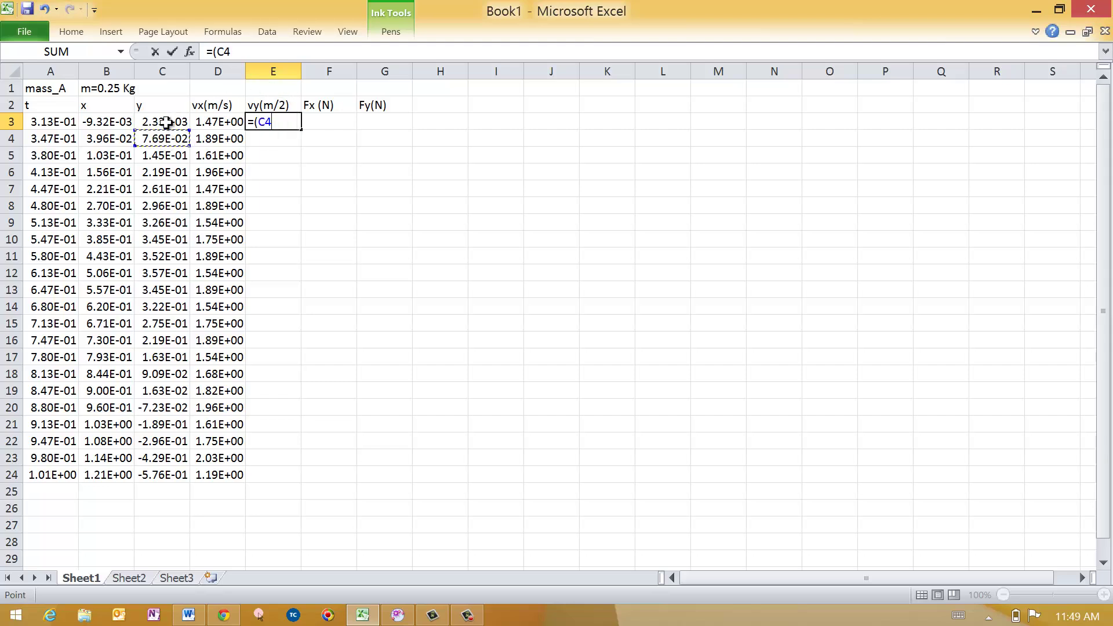
pyautogui.write('-')
pyautogui.click(171, 124)
pyautogui.write(')/')
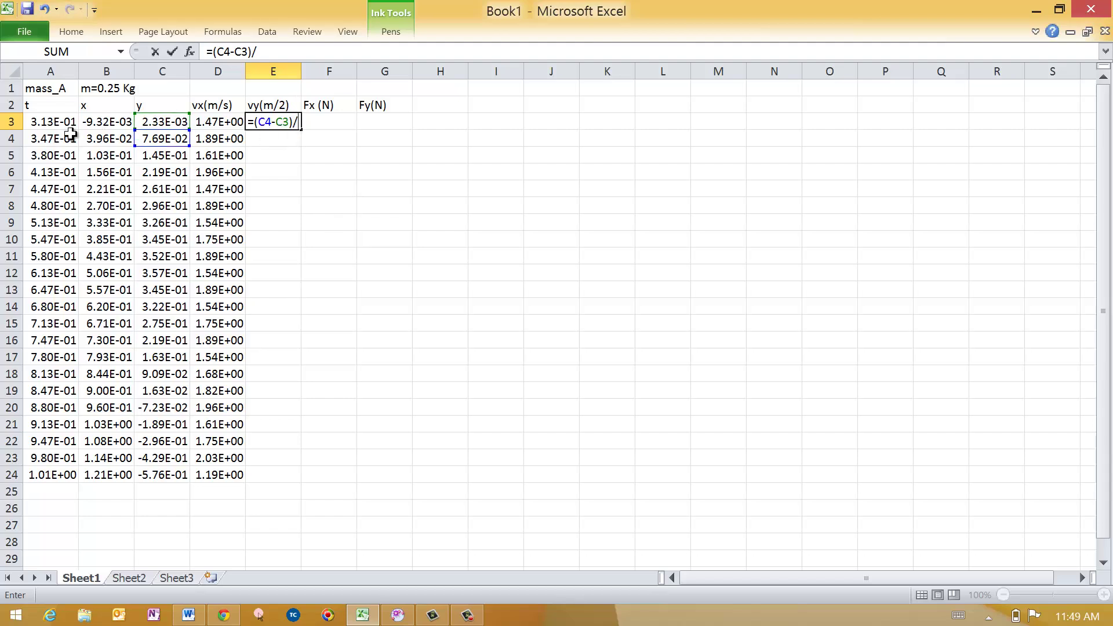
pyautogui.write('(')
pyautogui.click(54, 139)
pyautogui.write('-')
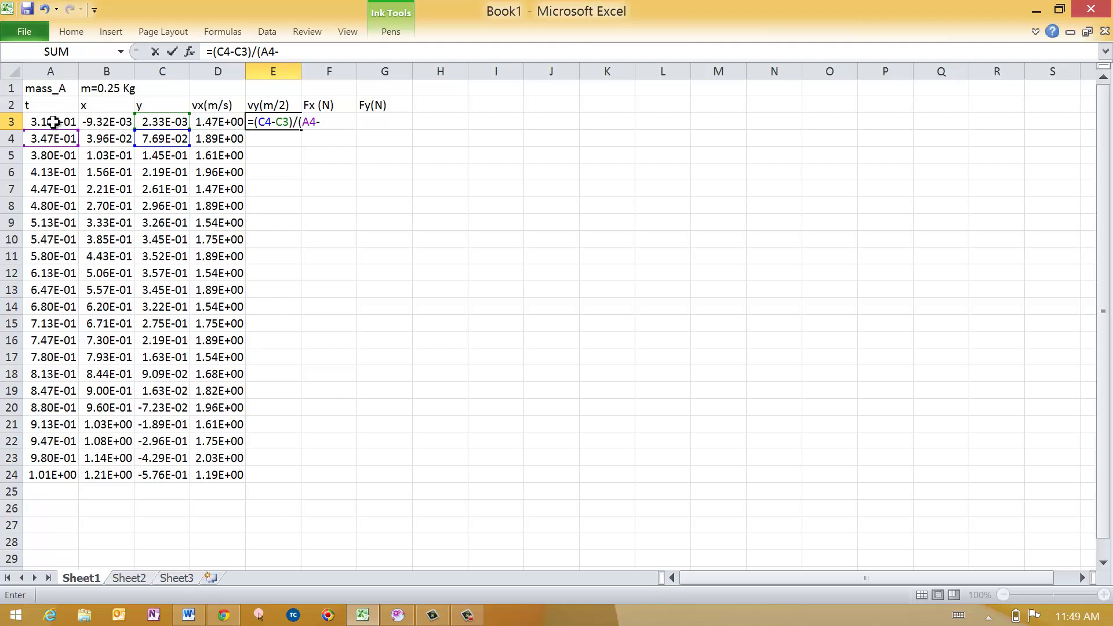
pyautogui.click(57, 123)
pyautogui.write(')')
pyautogui.press('Return')
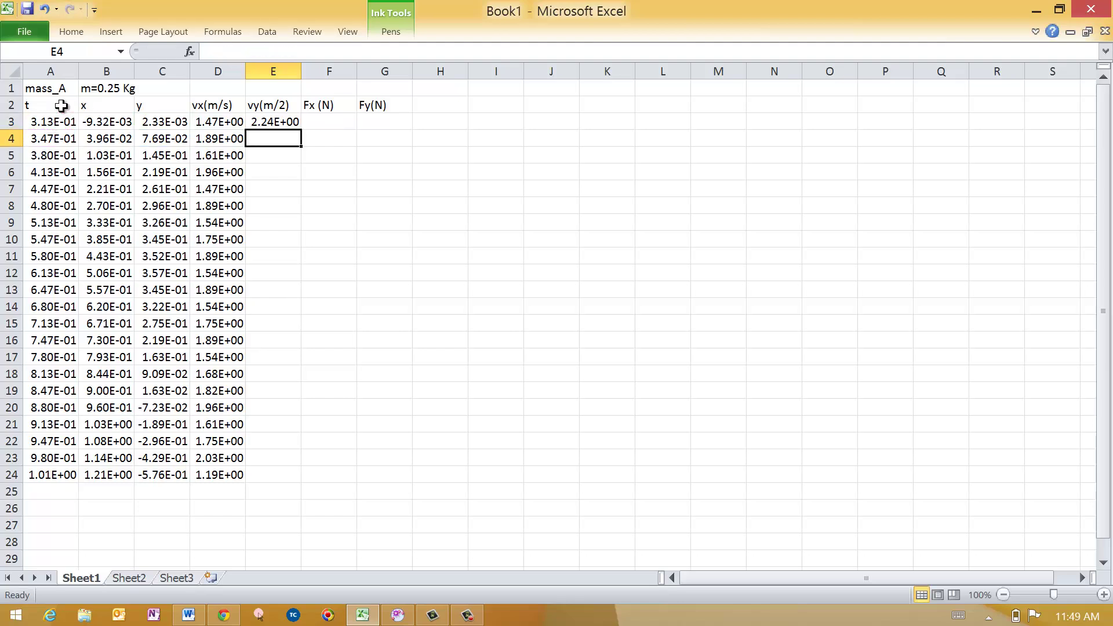
# Step: Copy E3's vy formula down to E24 and widen column E so values like -4.41E+00 show
pyautogui.click(273, 120)
pyautogui.moveTo(301, 129); pyautogui.dragTo(295, 476)
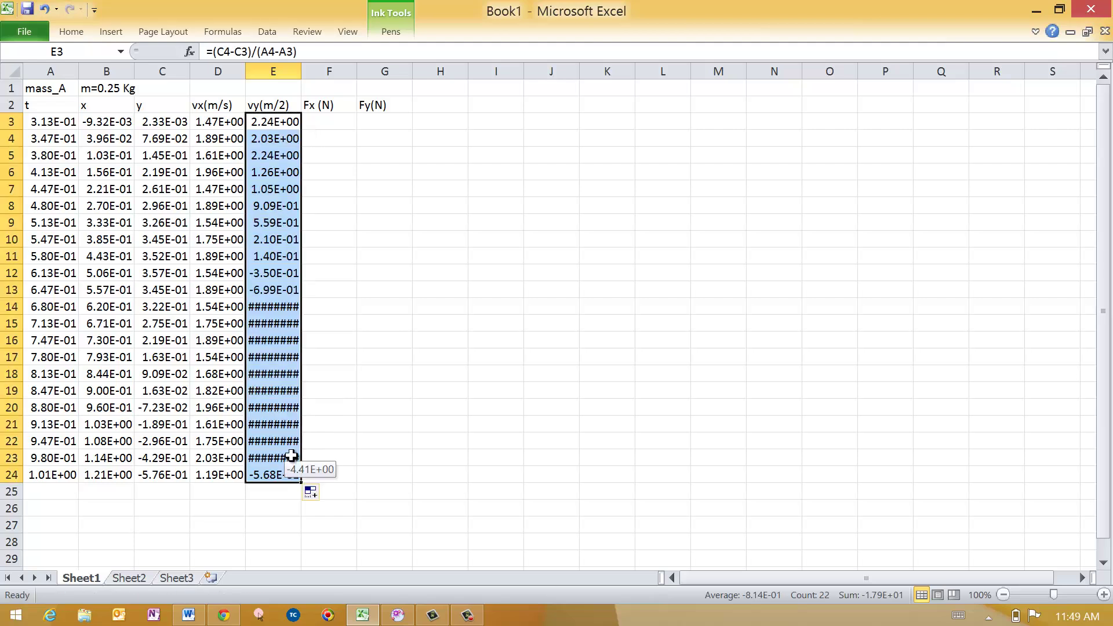
pyautogui.click(274, 305)
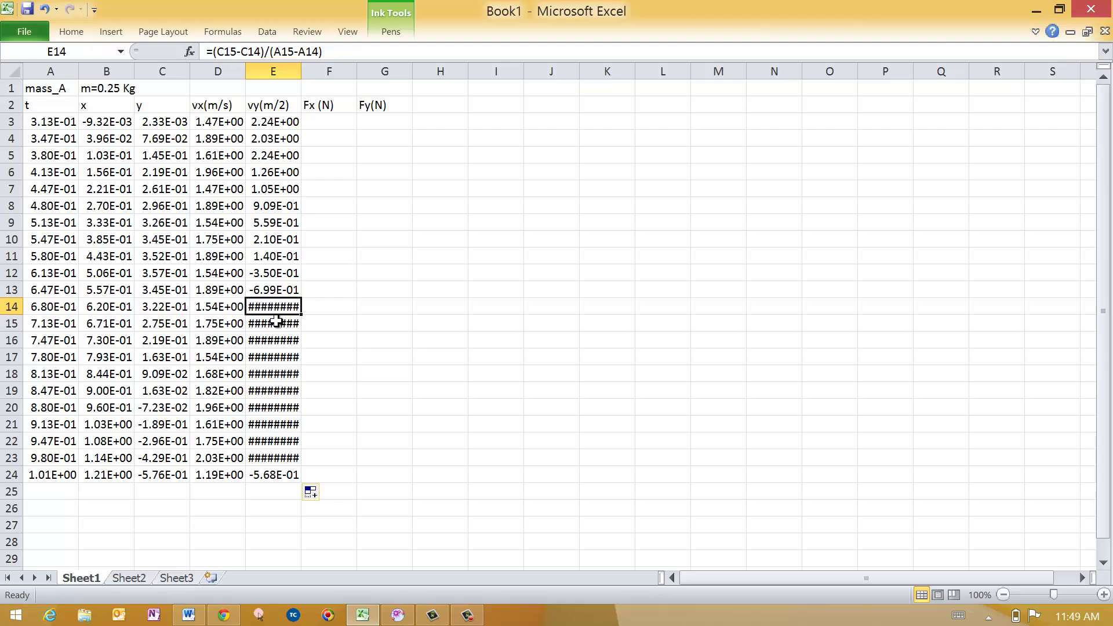
pyautogui.click(276, 323)
pyautogui.click(277, 342)
pyautogui.click(279, 373)
pyautogui.click(280, 391)
pyautogui.click(282, 423)
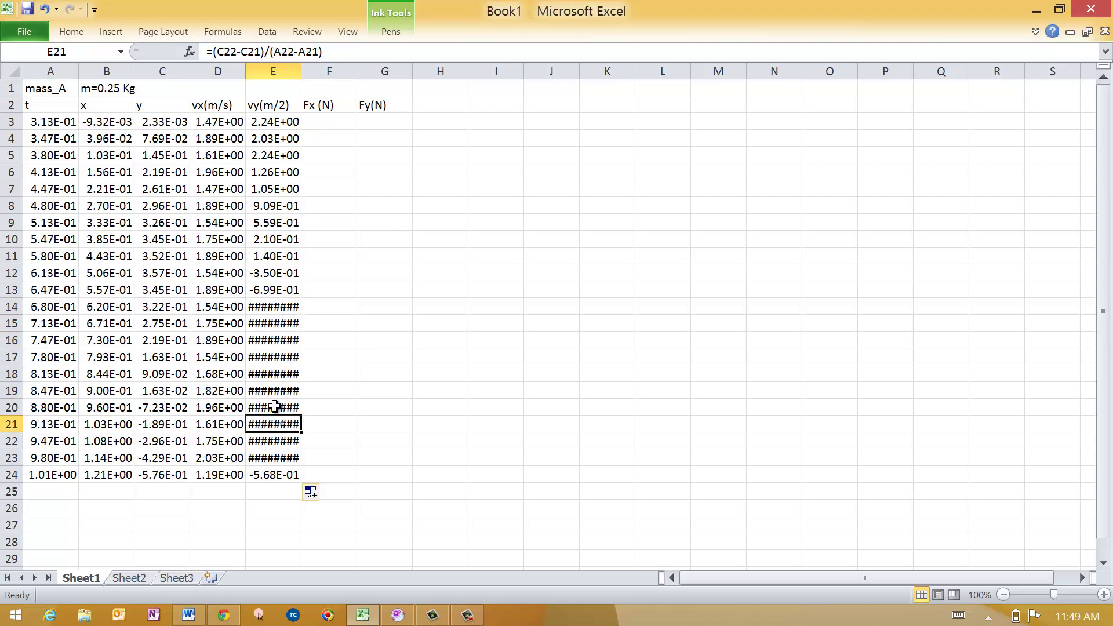
pyautogui.click(274, 373)
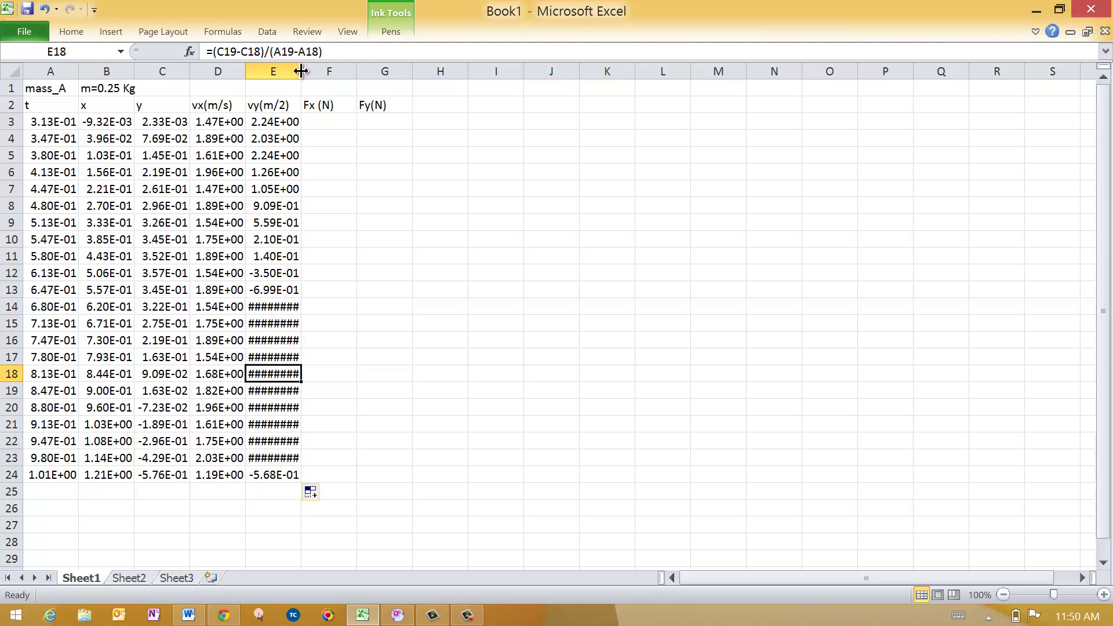
pyautogui.moveTo(301, 71); pyautogui.dragTo(339, 71)
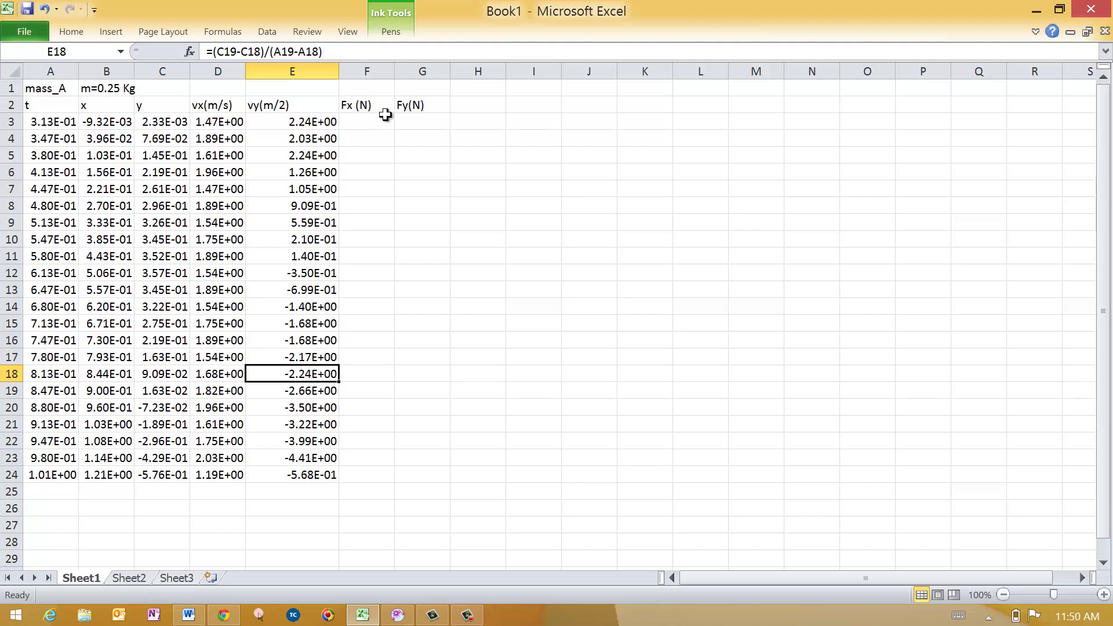
# Step: Insert a blank column F before Fx (N) and head it 'px (kg m/s)'
pyautogui.click(368, 119)
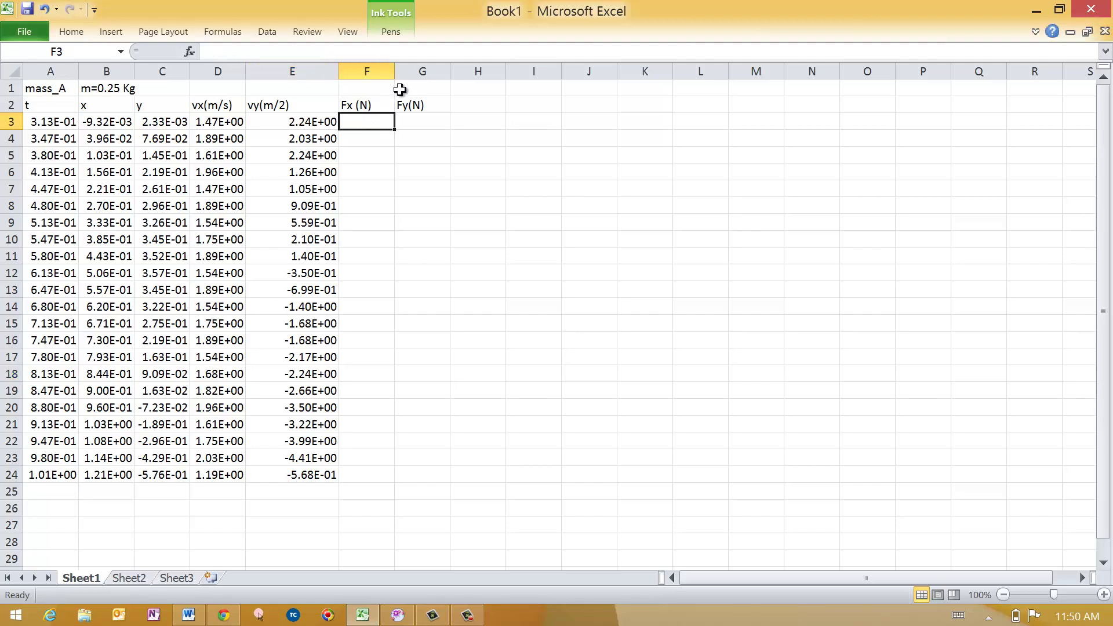
pyautogui.write('=(')
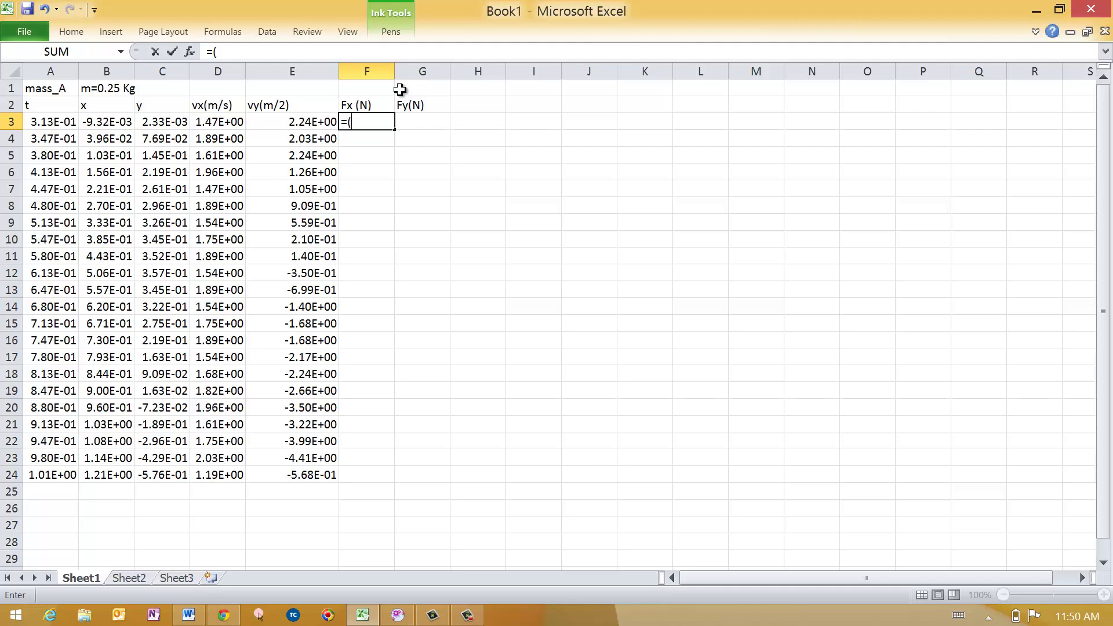
pyautogui.press('BackSpace')
pyautogui.press('BackSpace')
pyautogui.click(381, 65)
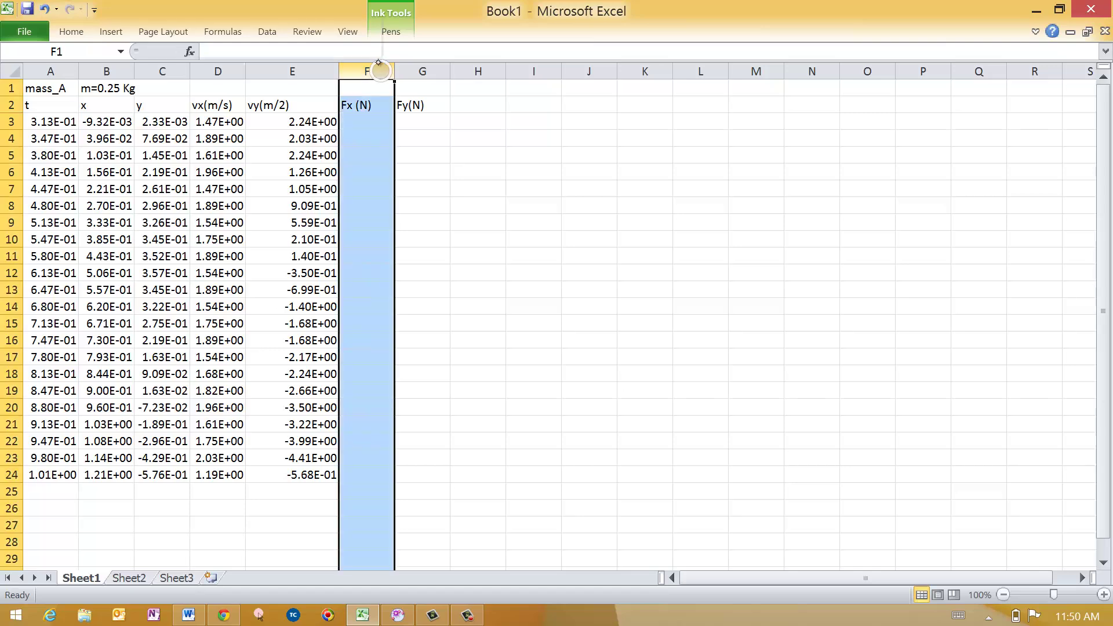
pyautogui.rightClick(380, 67)
pyautogui.click(319, 178)
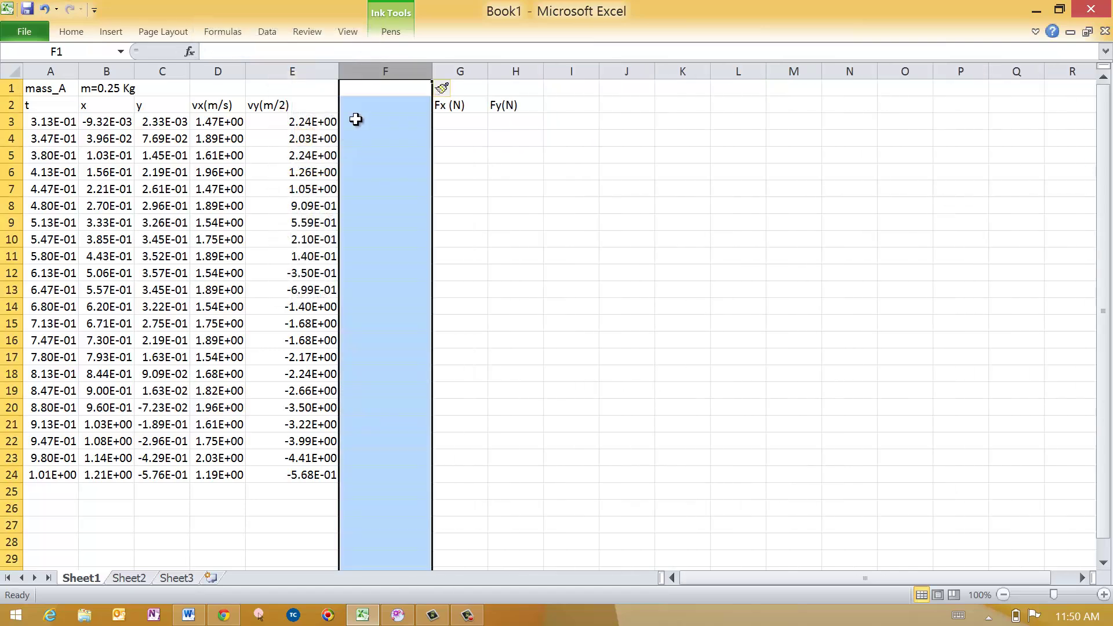
pyautogui.click(381, 104)
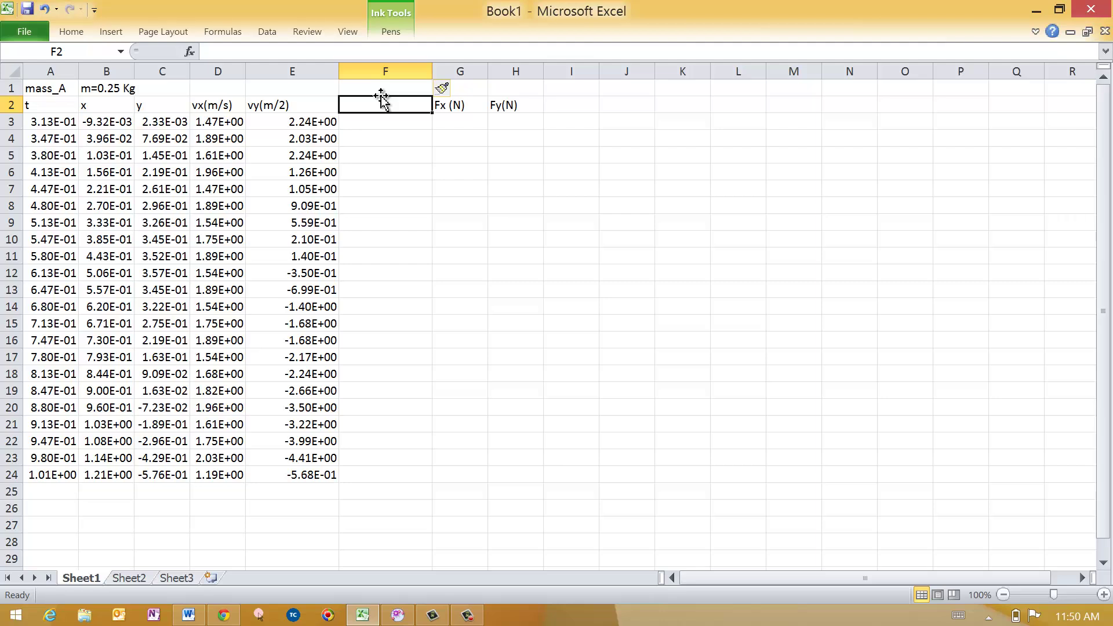
pyautogui.write('px (kg m/')
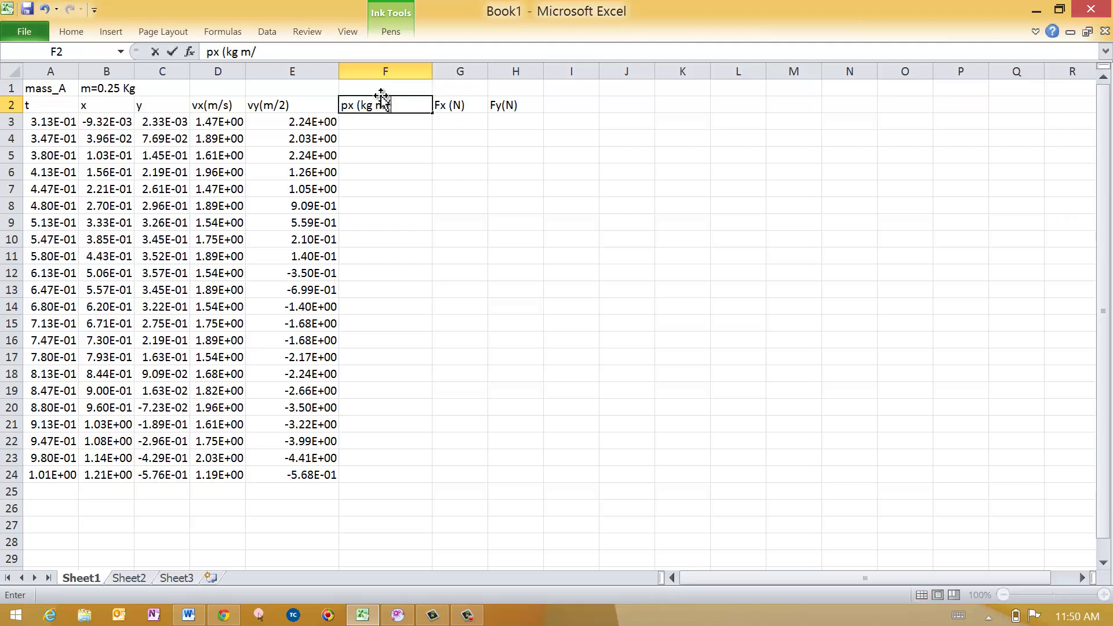
pyautogui.write('s)')
# Step: Insert another blank column G before Fx (N) and head it 'py(kg m/s)'
pyautogui.click(463, 68)
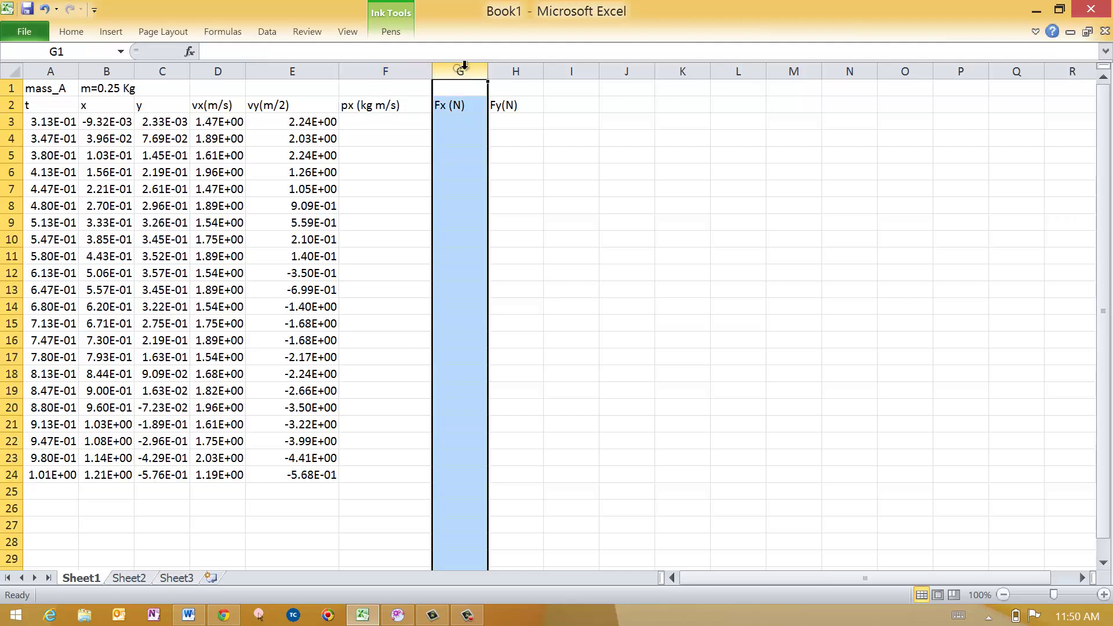
pyautogui.rightClick(465, 64)
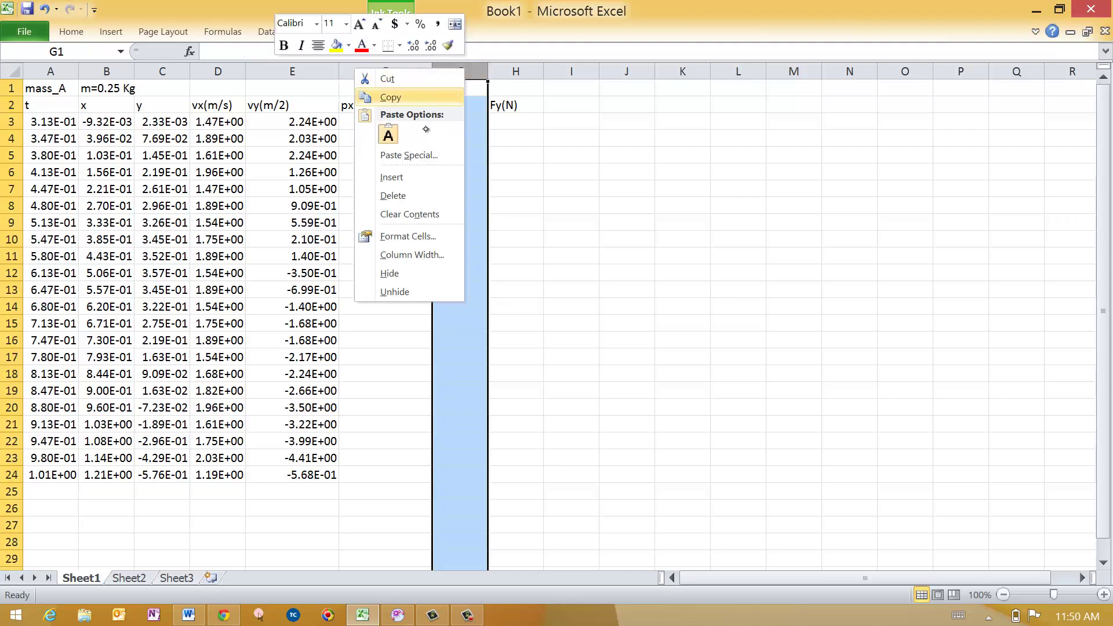
pyautogui.click(408, 174)
pyautogui.click(445, 108)
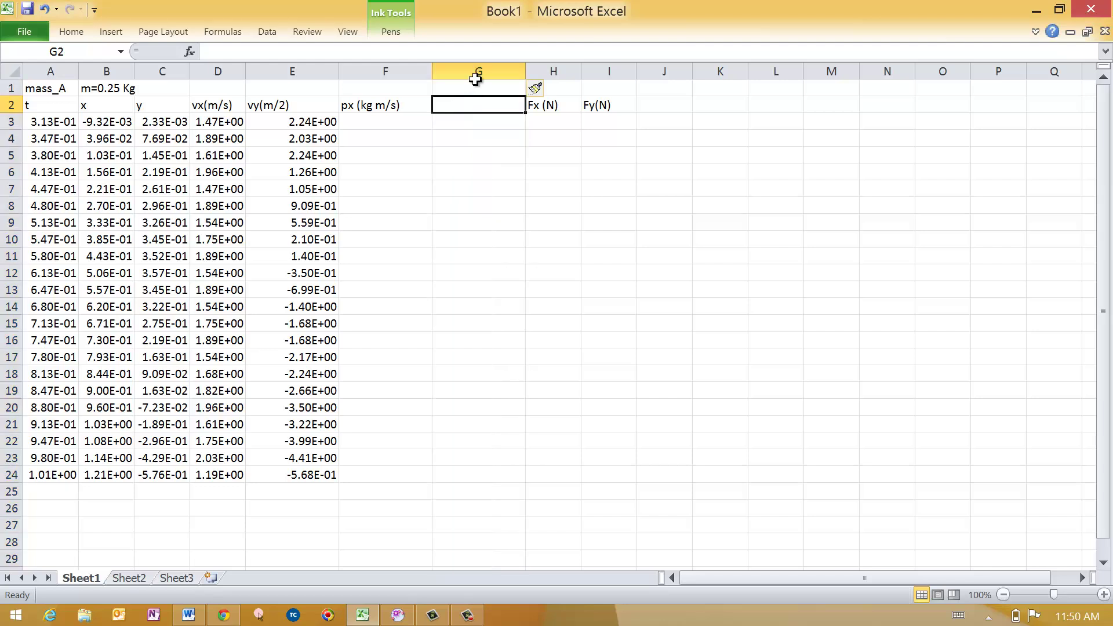
pyautogui.write('py(kg m/s')
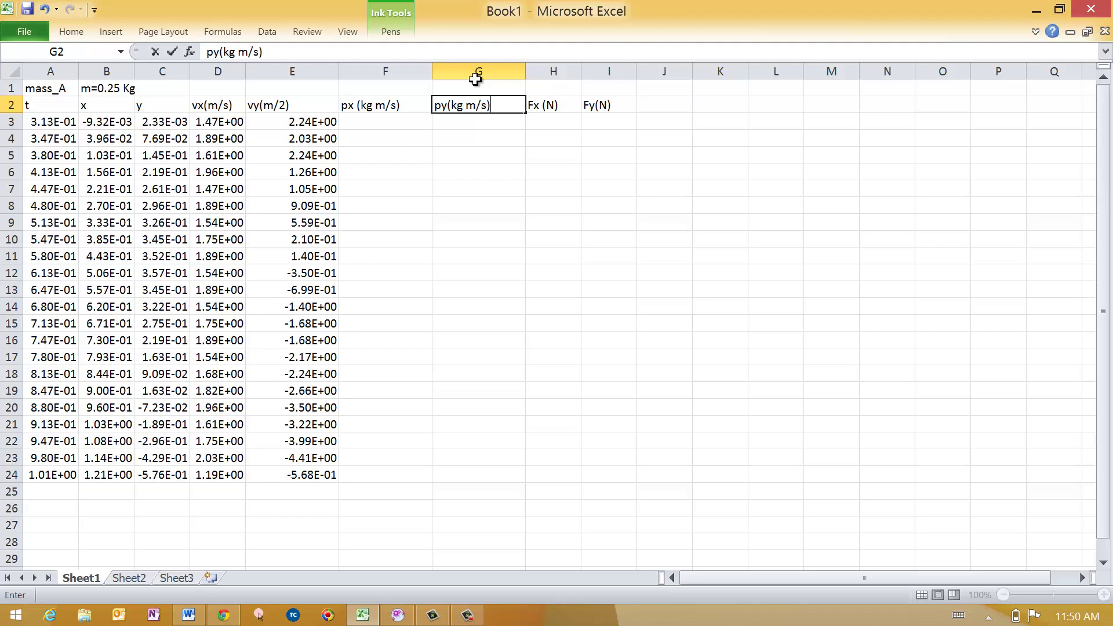
pyautogui.click(406, 123)
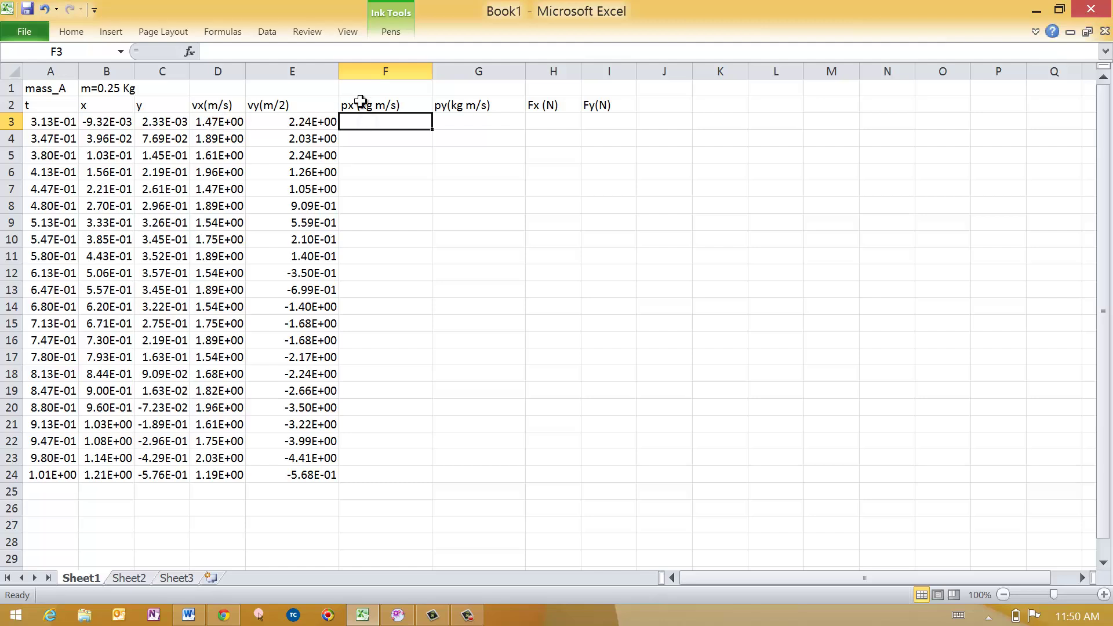
# Step: Fill px cells F3:F24 with the formula =0.25*D3
pyautogui.write('=0.25*')
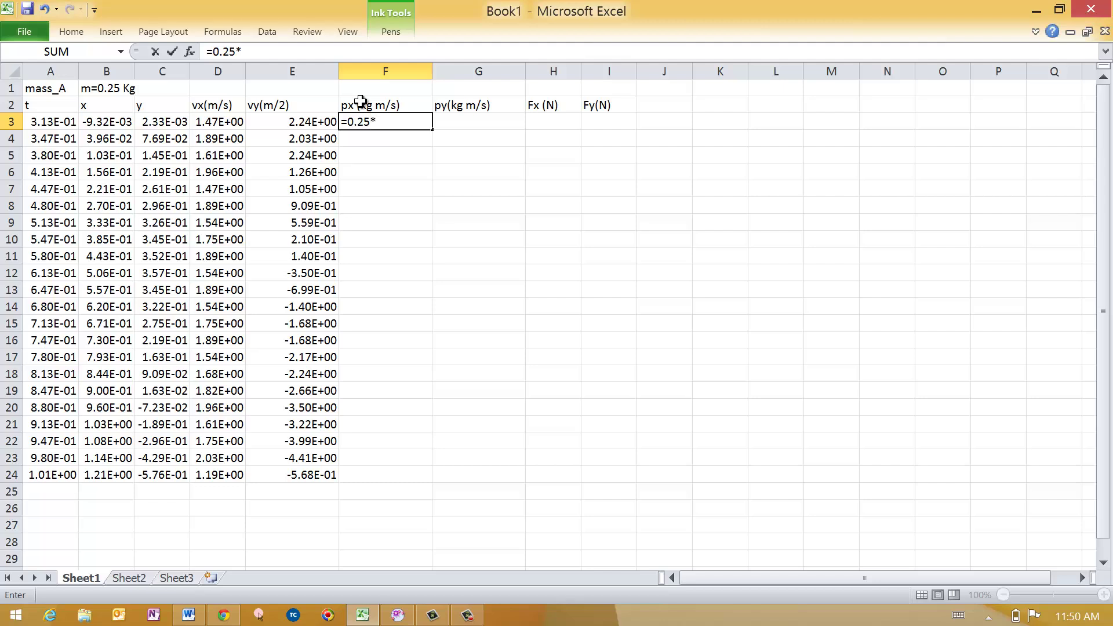
pyautogui.click(217, 120)
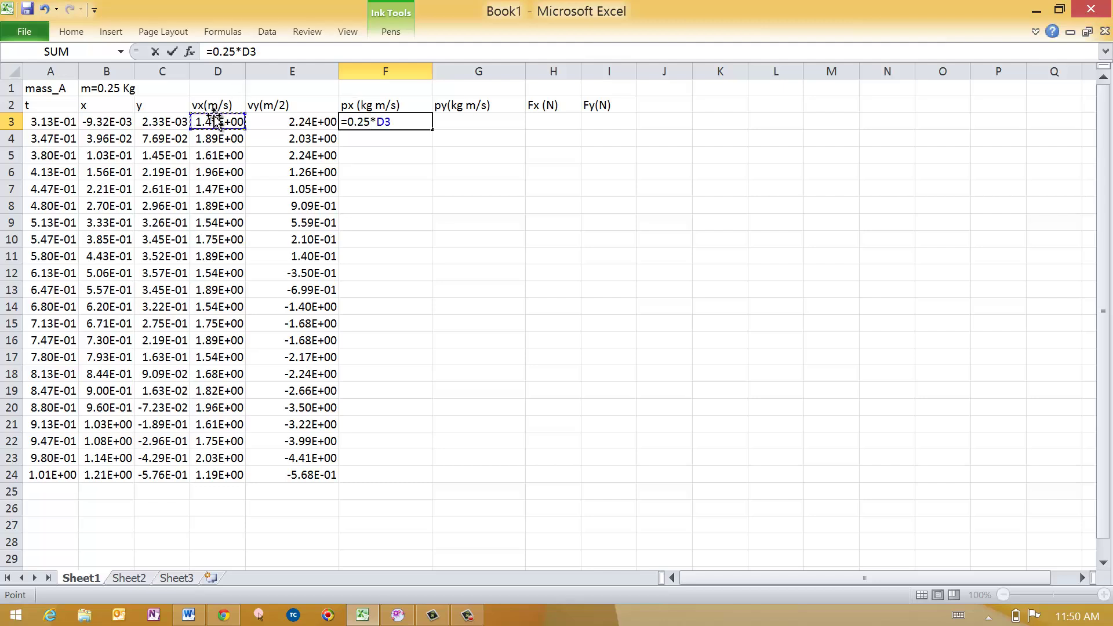
pyautogui.press('Return')
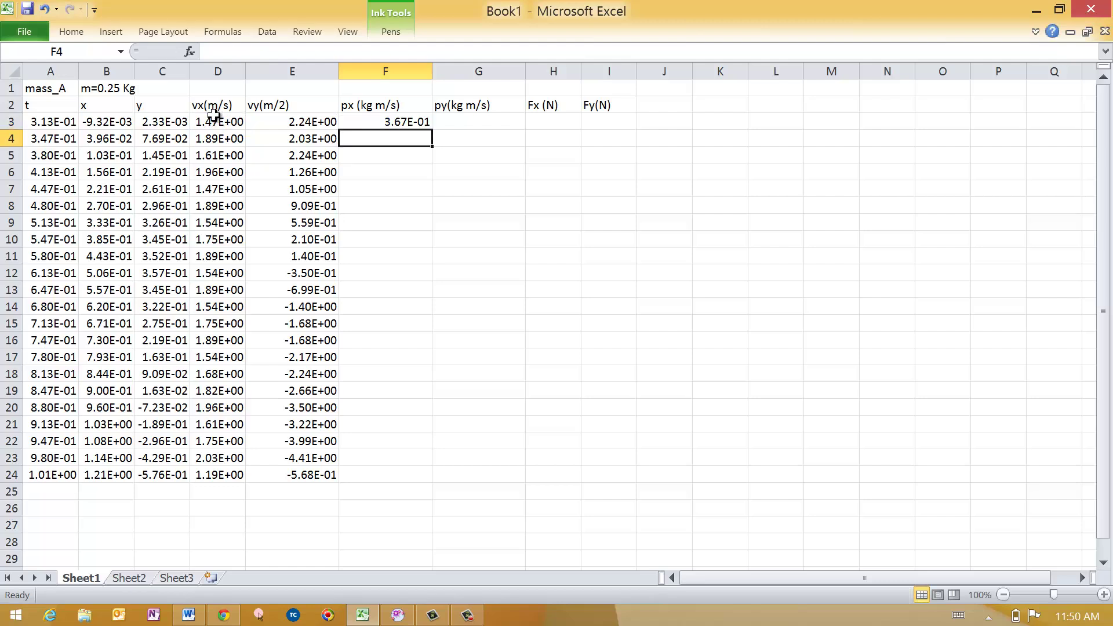
pyautogui.click(398, 121)
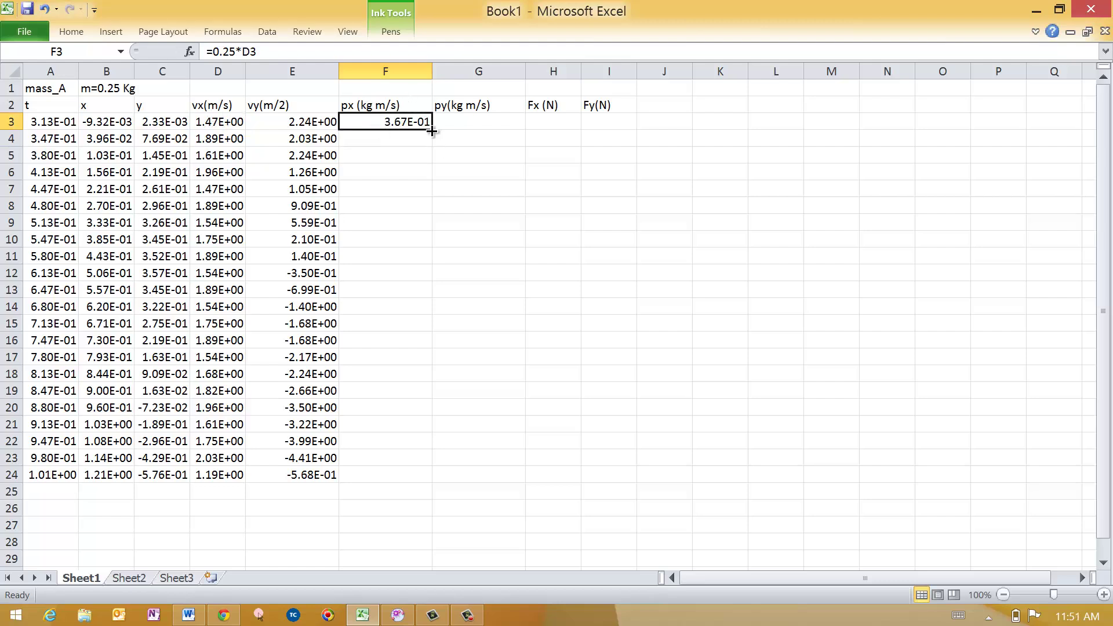
pyautogui.moveTo(432, 130); pyautogui.dragTo(431, 474)
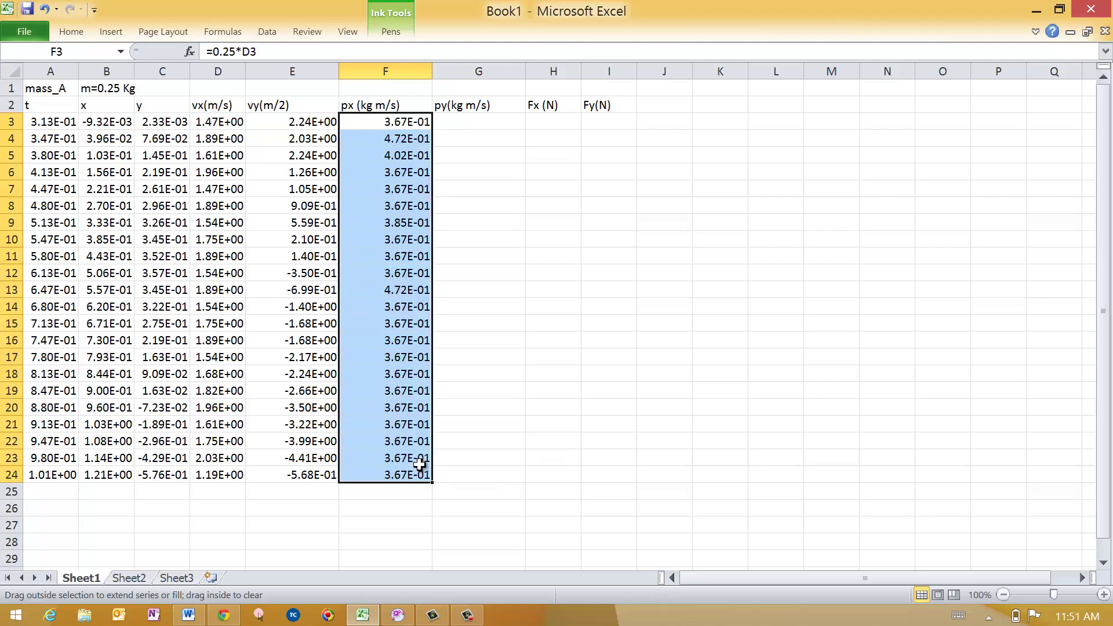
# Step: Fill py cells G3:G24 with the formula =0.25*E3
pyautogui.click(481, 120)
pyautogui.write('=0.25')
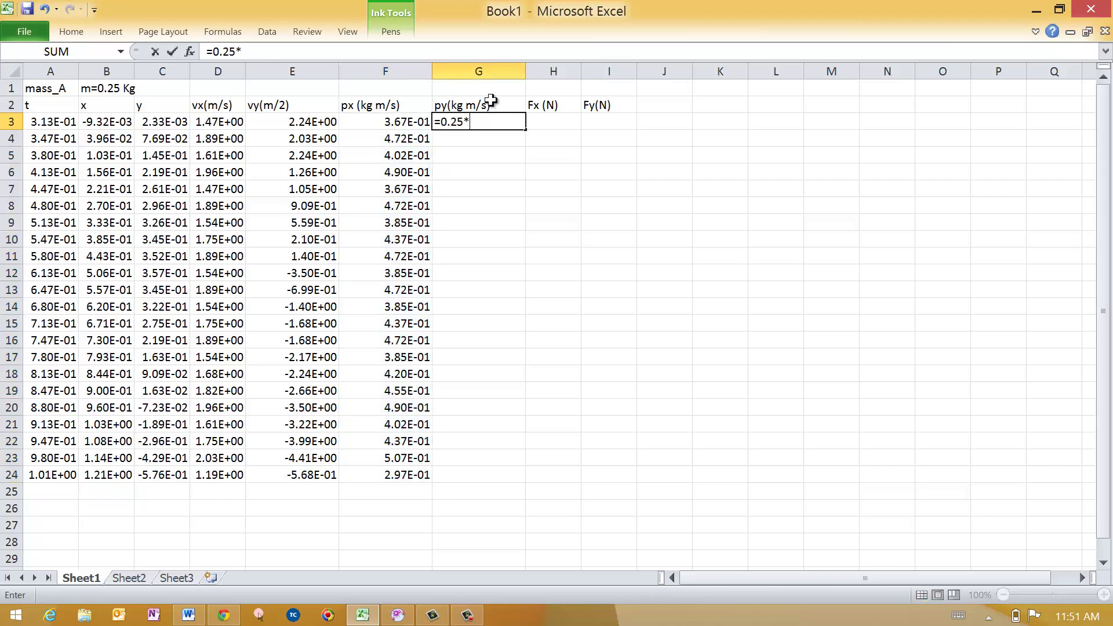
pyautogui.write('*')
pyautogui.click(324, 121)
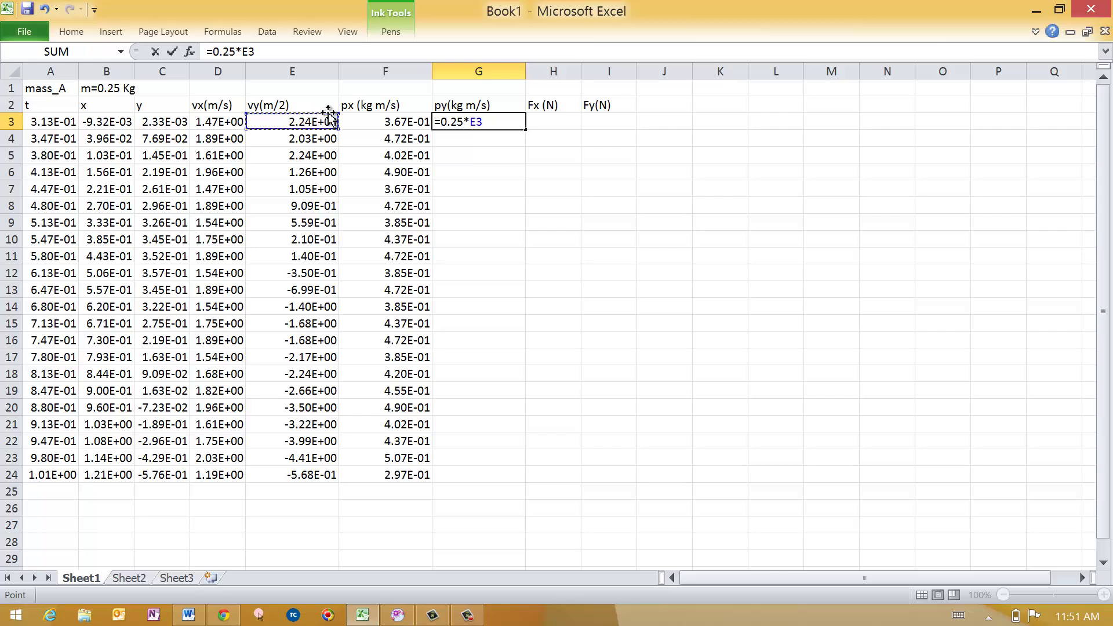
pyautogui.press('Return')
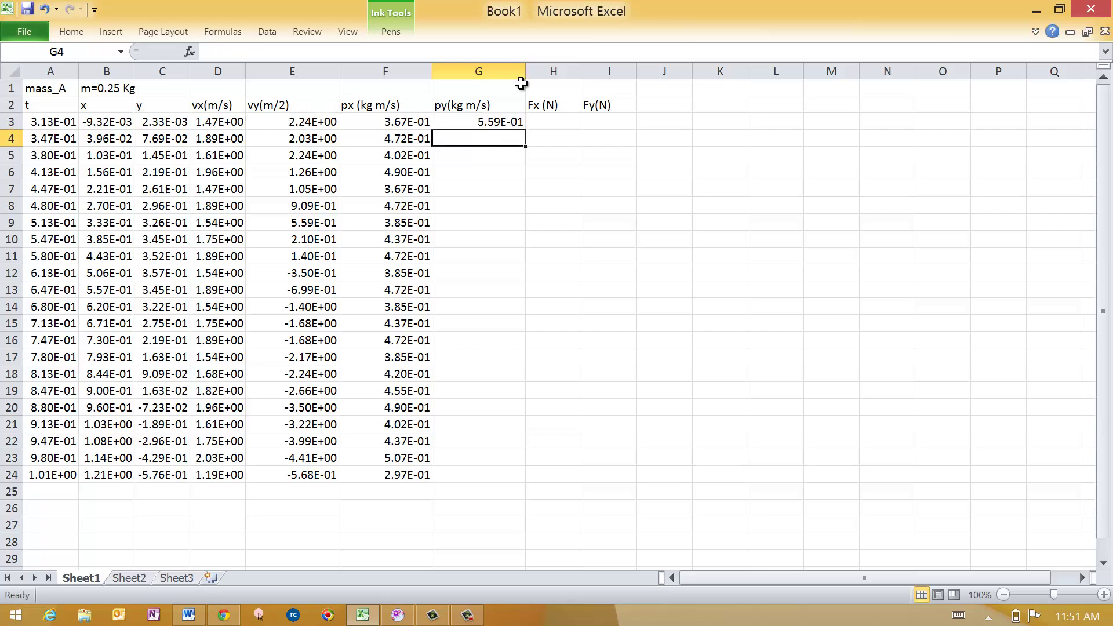
pyautogui.click(493, 120)
pyautogui.moveTo(525, 130); pyautogui.dragTo(526, 478)
pyautogui.click(557, 121)
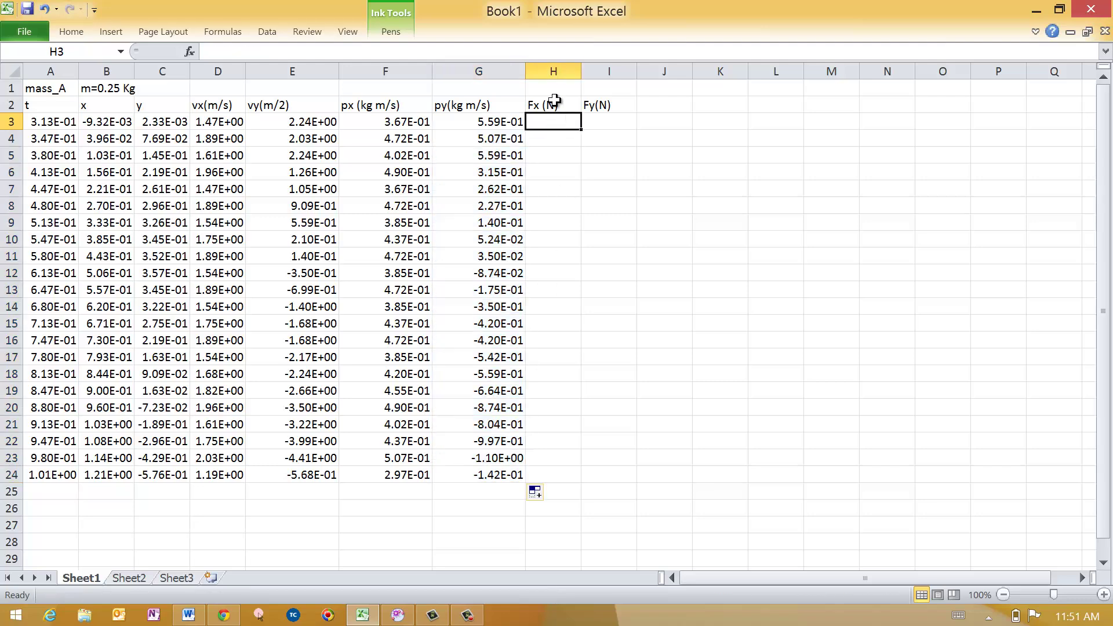
# Step: Enter the Fx formula =(F4-F3)/(A4-A3) in H3, accepting Excel's bracket correction
pyautogui.write('=(')
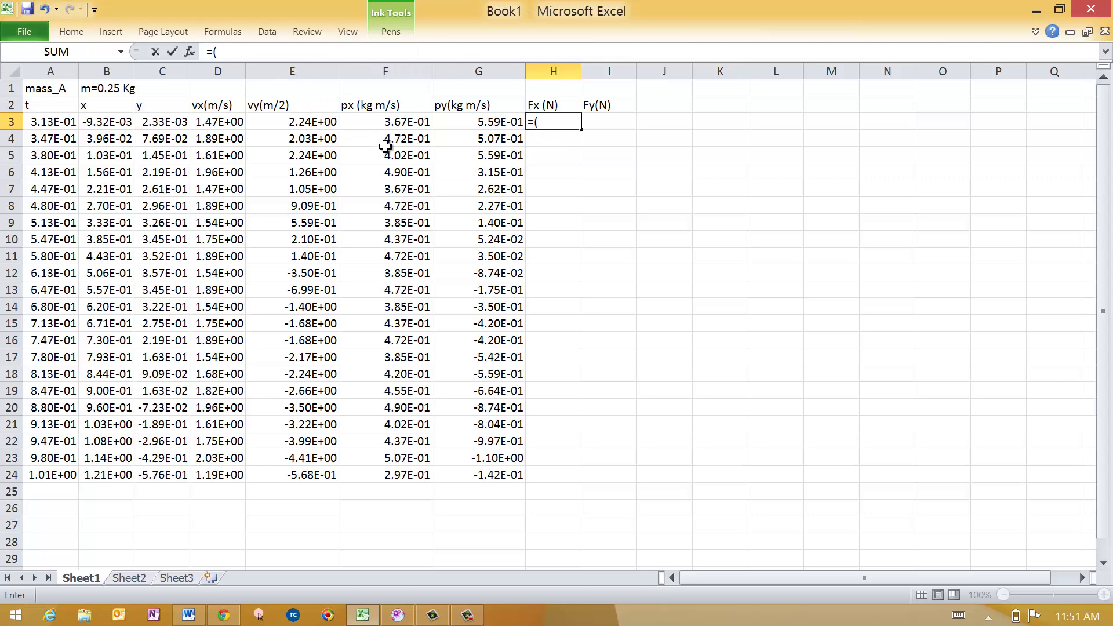
pyautogui.click(389, 135)
pyautogui.write('-')
pyautogui.click(406, 121)
pyautogui.write(')')
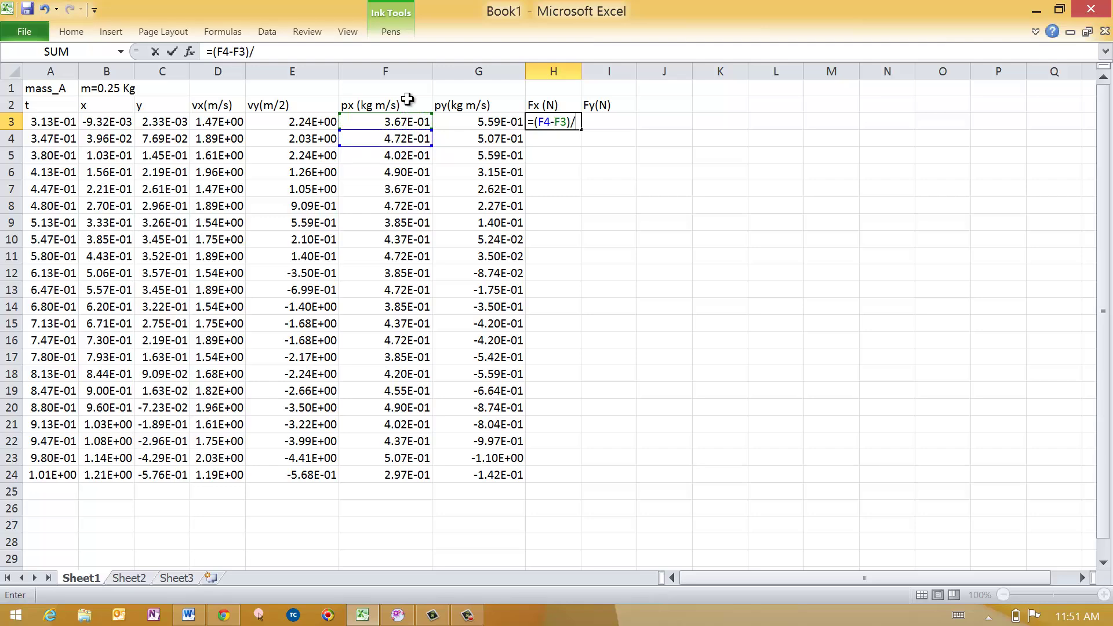
pyautogui.write('/')
pyautogui.click(55, 138)
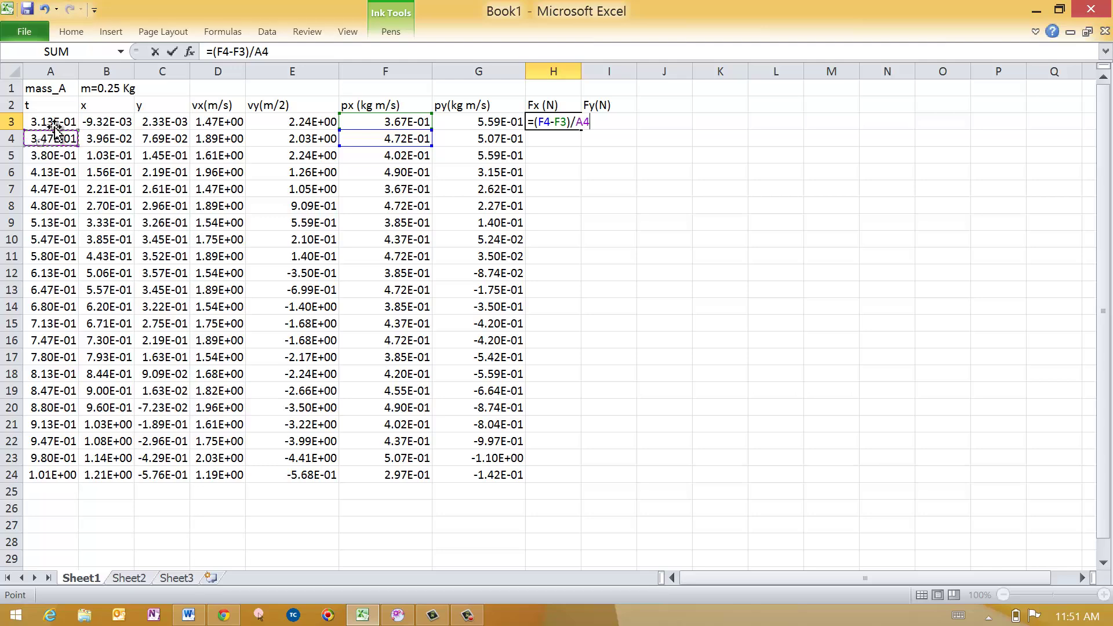
pyautogui.press('BackSpace')
pyautogui.press('BackSpace')
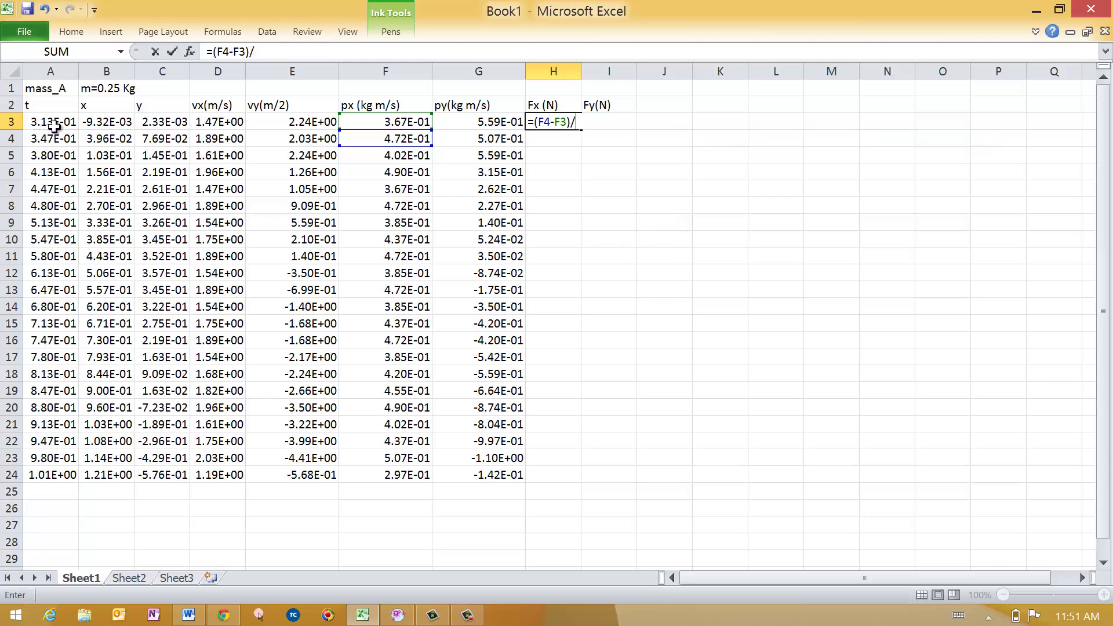
pyautogui.write('(')
pyautogui.click(55, 139)
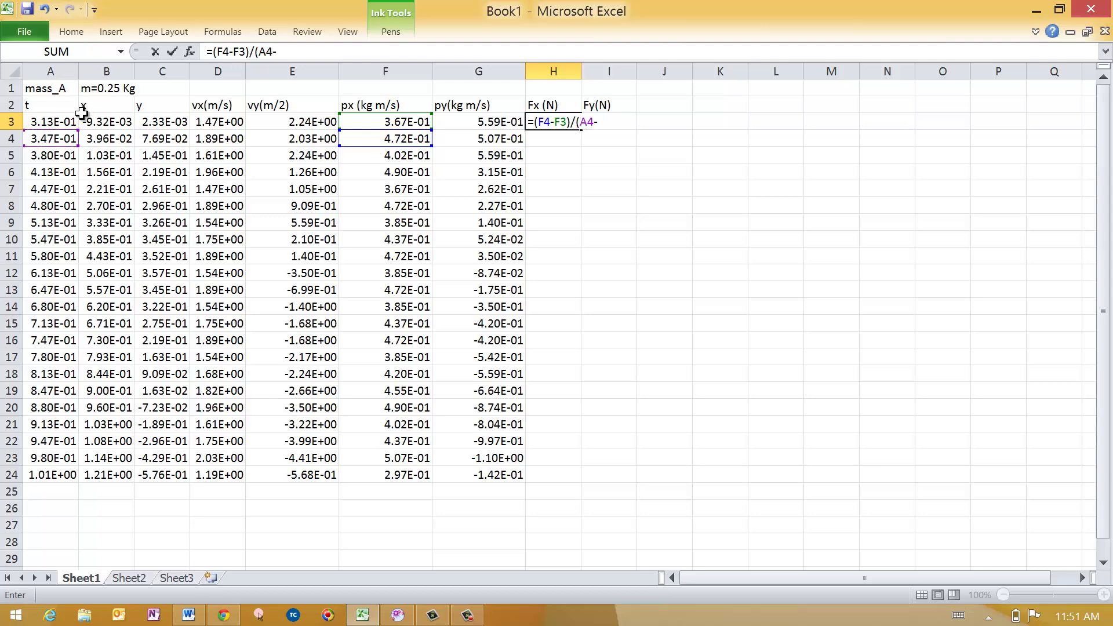
pyautogui.write('-')
pyautogui.click(67, 121)
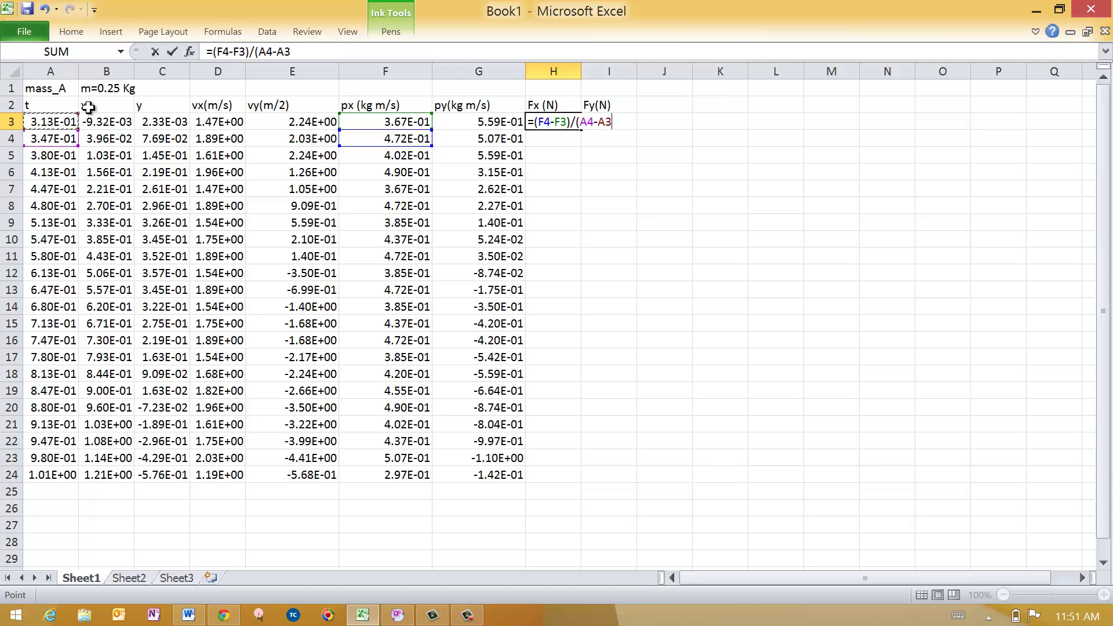
pyautogui.press('Return')
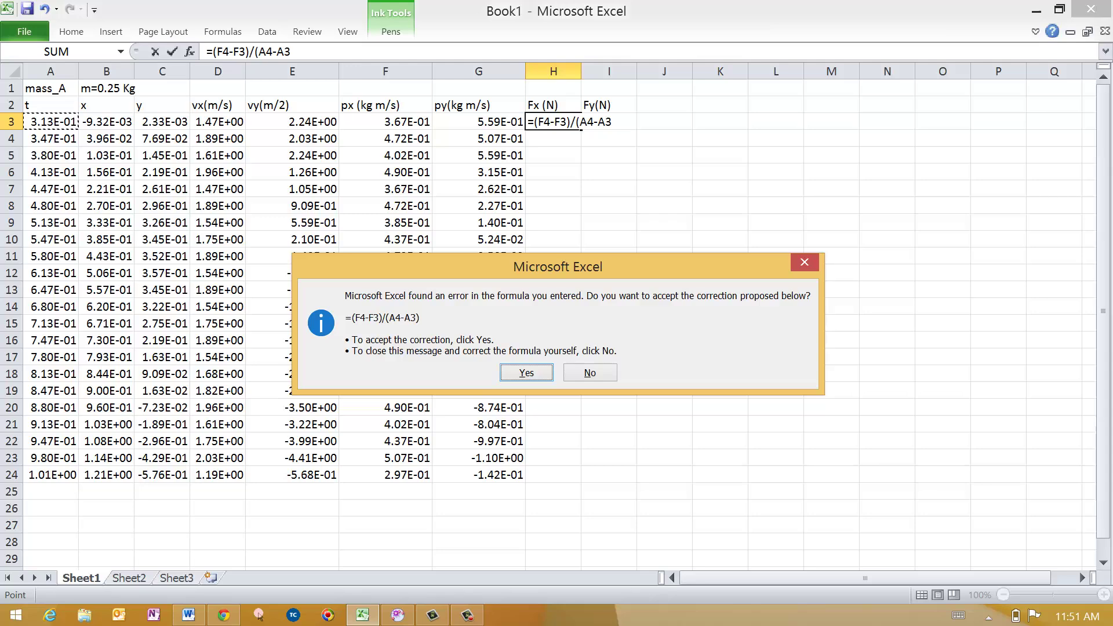
pyautogui.click(529, 372)
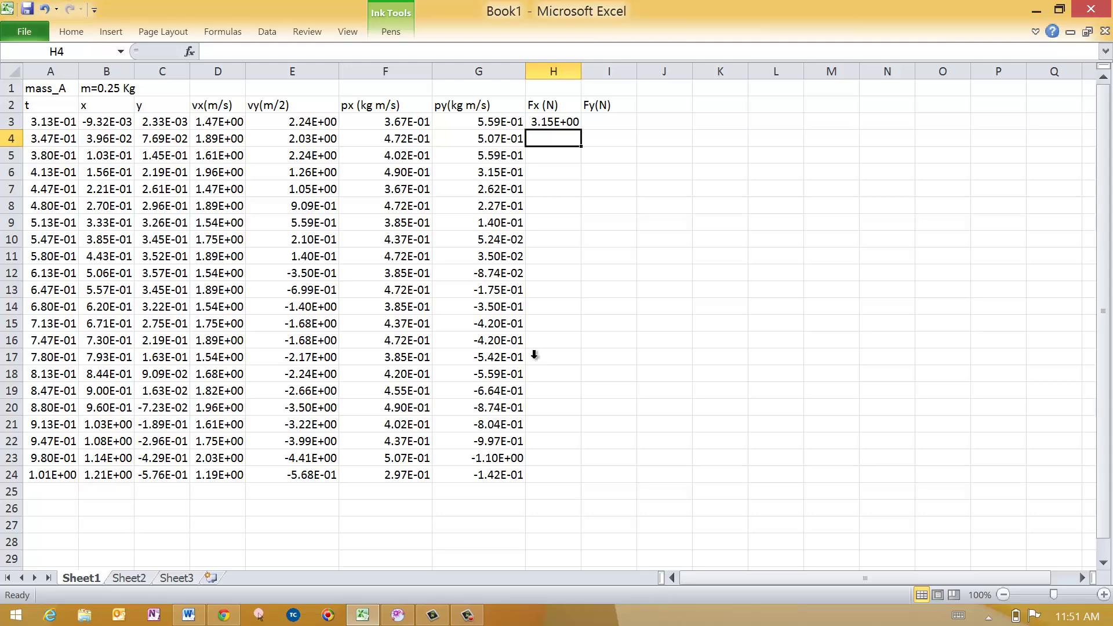
# Step: Copy the Fx formula down to H24 and widen column H to show all values
pyautogui.click(566, 122)
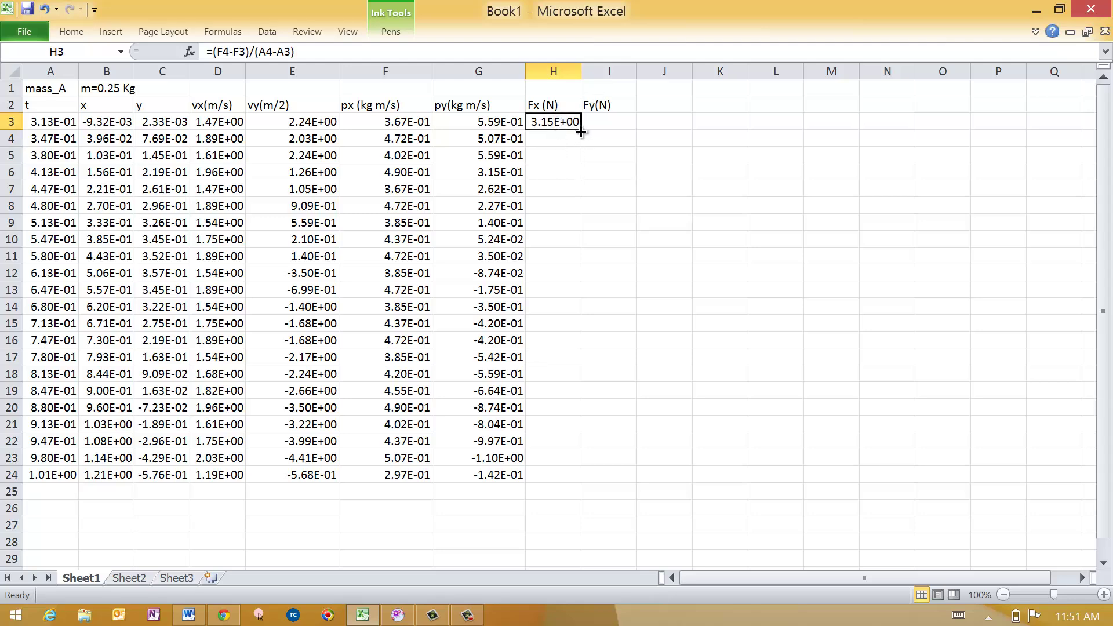
pyautogui.moveTo(580, 132); pyautogui.dragTo(580, 476)
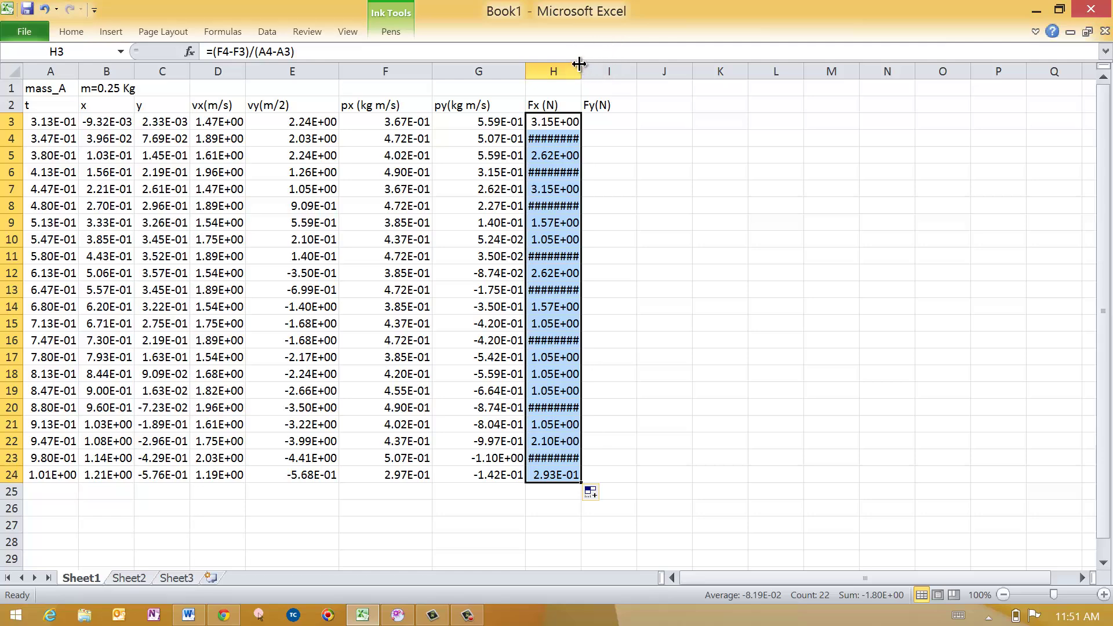
pyautogui.moveTo(581, 68); pyautogui.dragTo(601, 67)
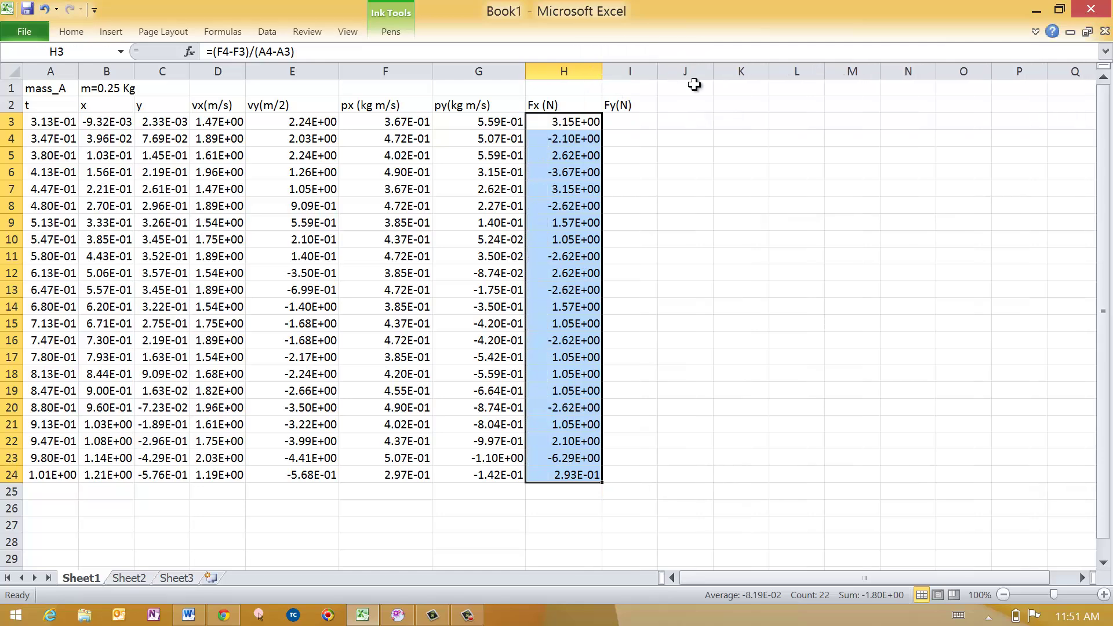
# Step: Widen column I and enter the Fy formula =(G4-G3)/(A4-A3) in I3
pyautogui.click(633, 122)
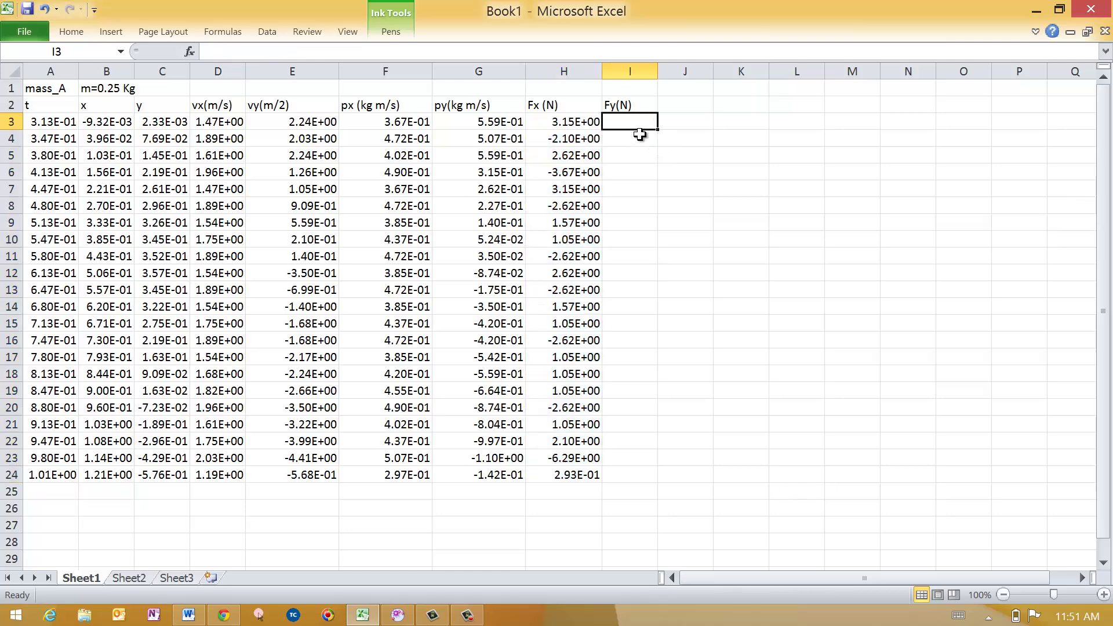
pyautogui.moveTo(658, 67); pyautogui.dragTo(681, 68)
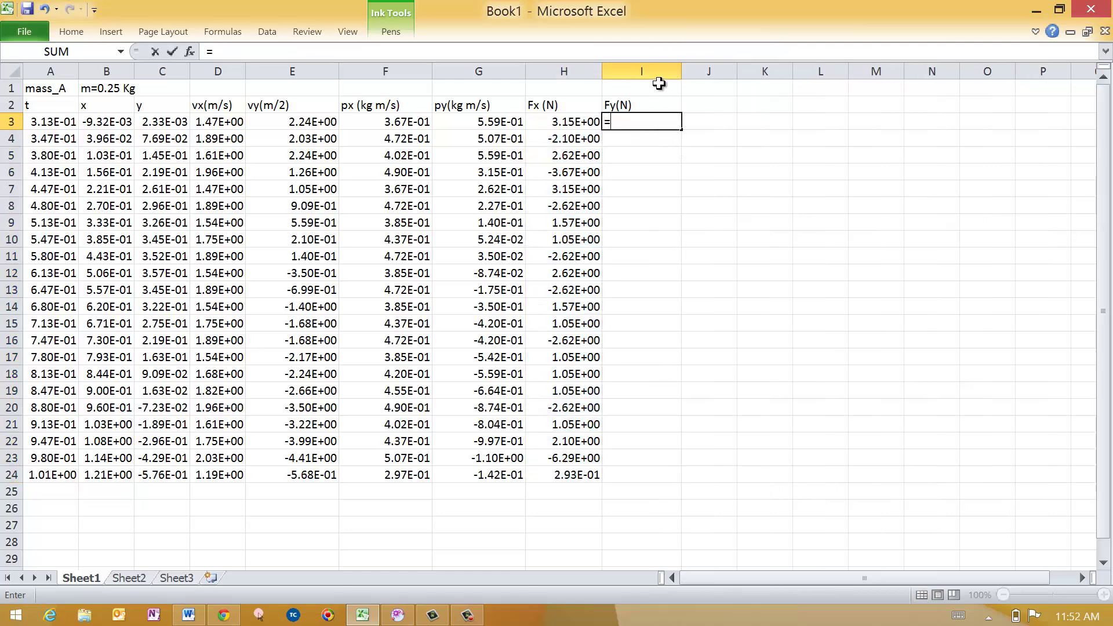
pyautogui.write('(')
pyautogui.click(473, 139)
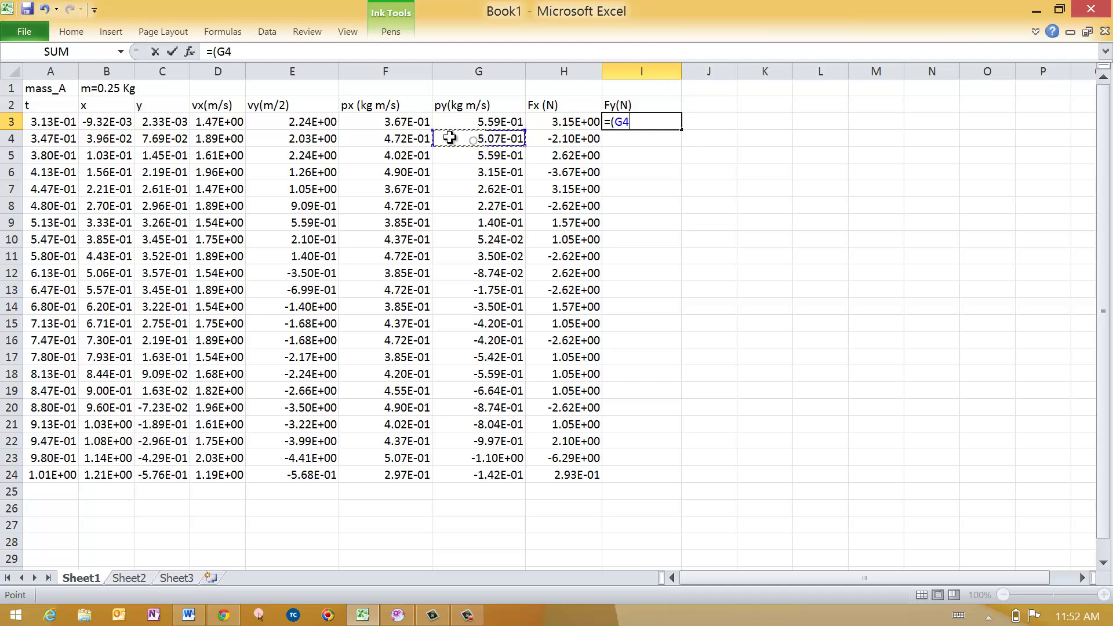
pyautogui.write('-')
pyautogui.click(496, 122)
pyautogui.write(')')
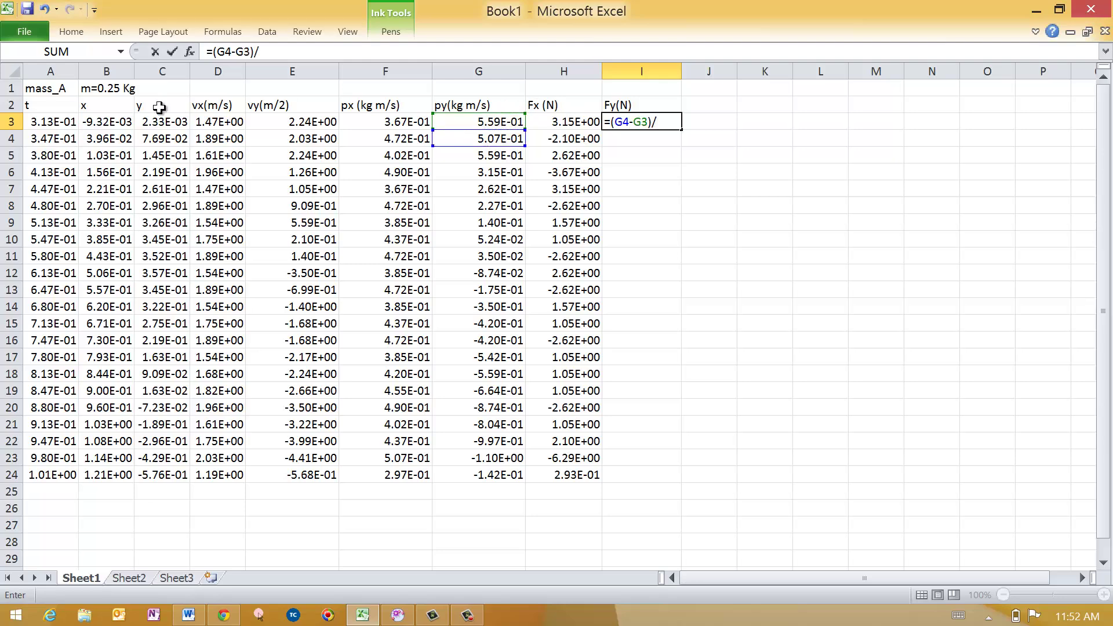
pyautogui.write('/(')
pyautogui.click(55, 137)
pyautogui.write('-')
pyautogui.click(61, 120)
pyautogui.write(')')
pyautogui.press('Return')
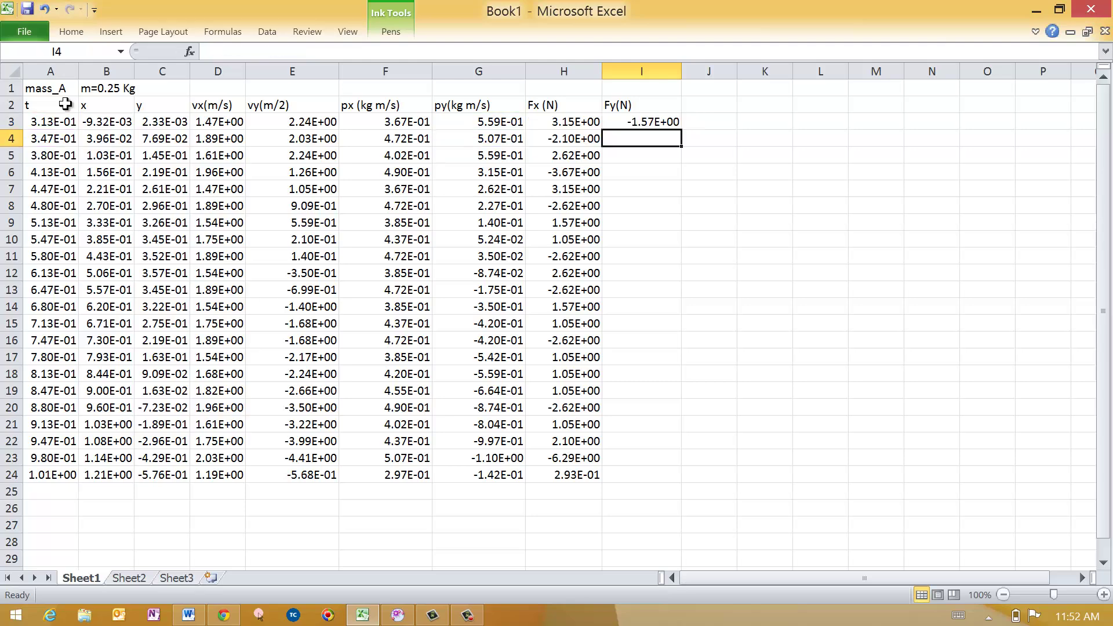
# Step: Copy the Fy formula from I3 down to I24
pyautogui.click(652, 120)
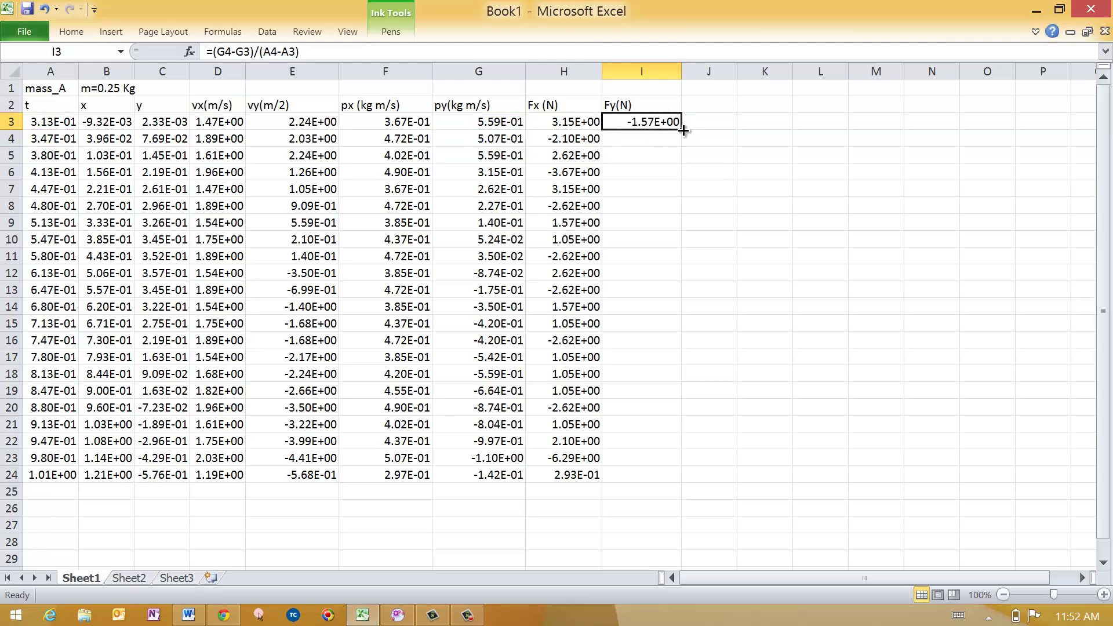
pyautogui.moveTo(682, 130); pyautogui.dragTo(676, 476)
pyautogui.moveTo(777, 472); pyautogui.dragTo(783, 486)
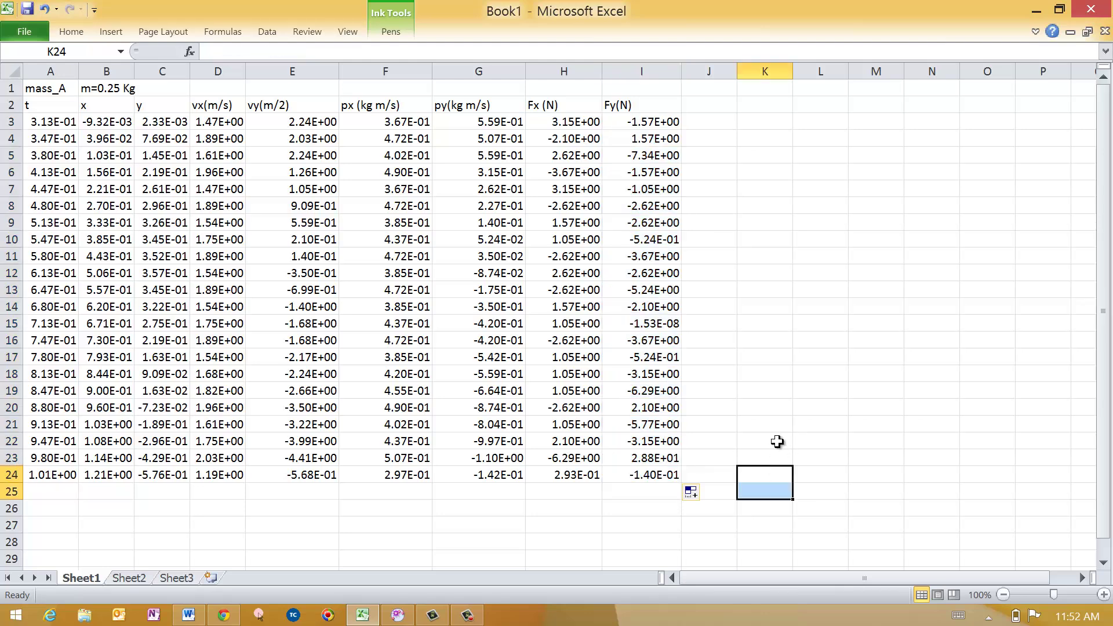
# Step: Select H2:I24, the Fx (N) and Fy(N) columns including their headers
pyautogui.moveTo(41, 107); pyautogui.dragTo(154, 477)
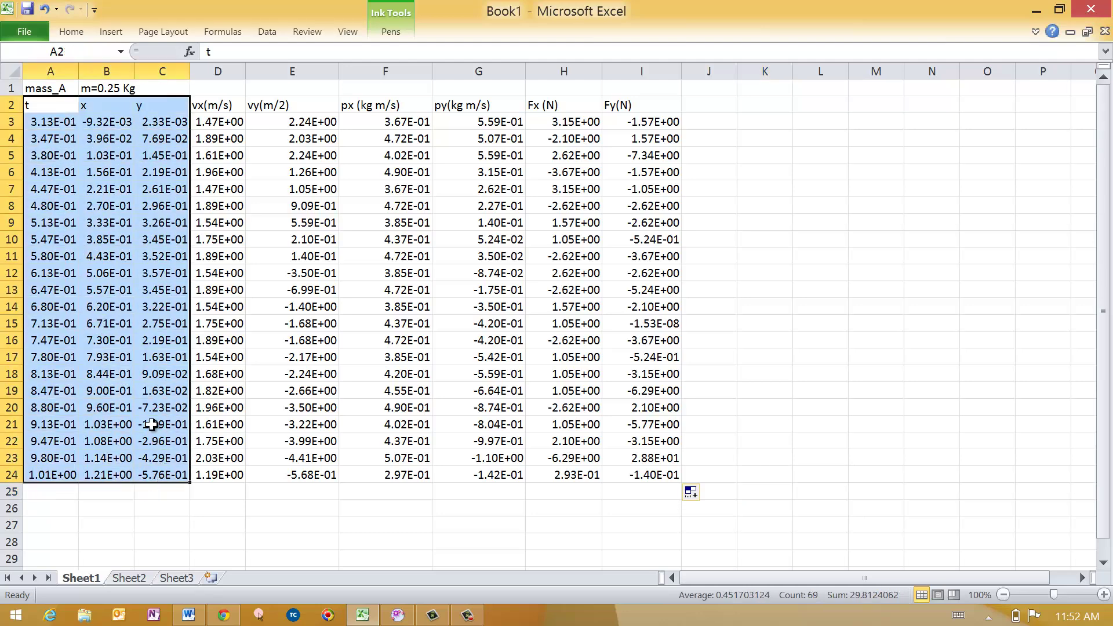
pyautogui.moveTo(545, 121); pyautogui.dragTo(647, 475)
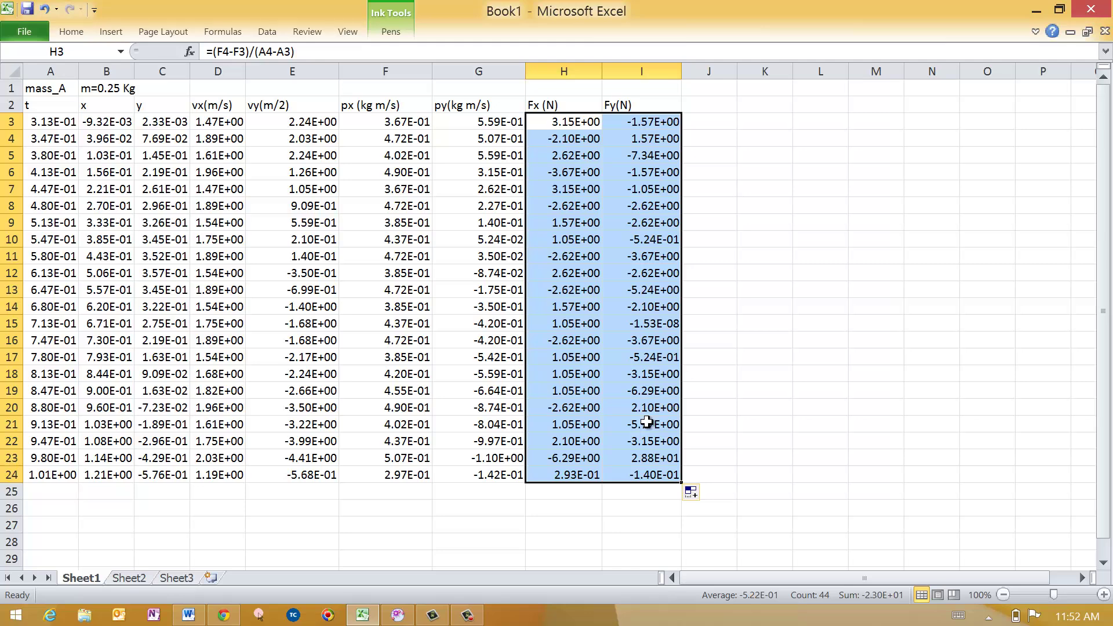
pyautogui.click(742, 387)
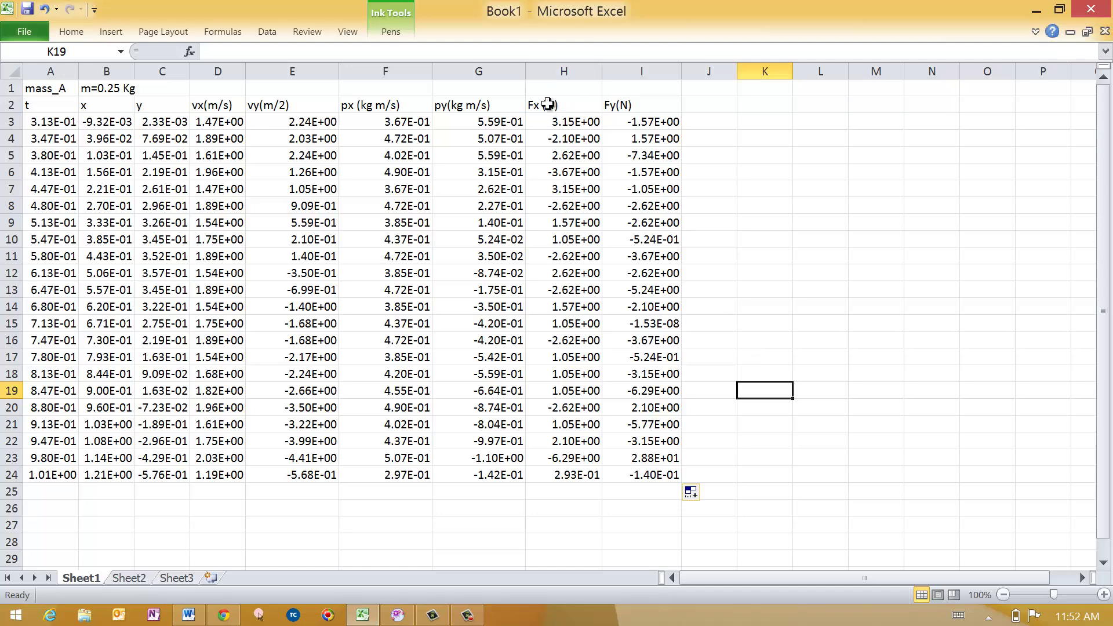
pyautogui.moveTo(547, 103); pyautogui.dragTo(646, 475)
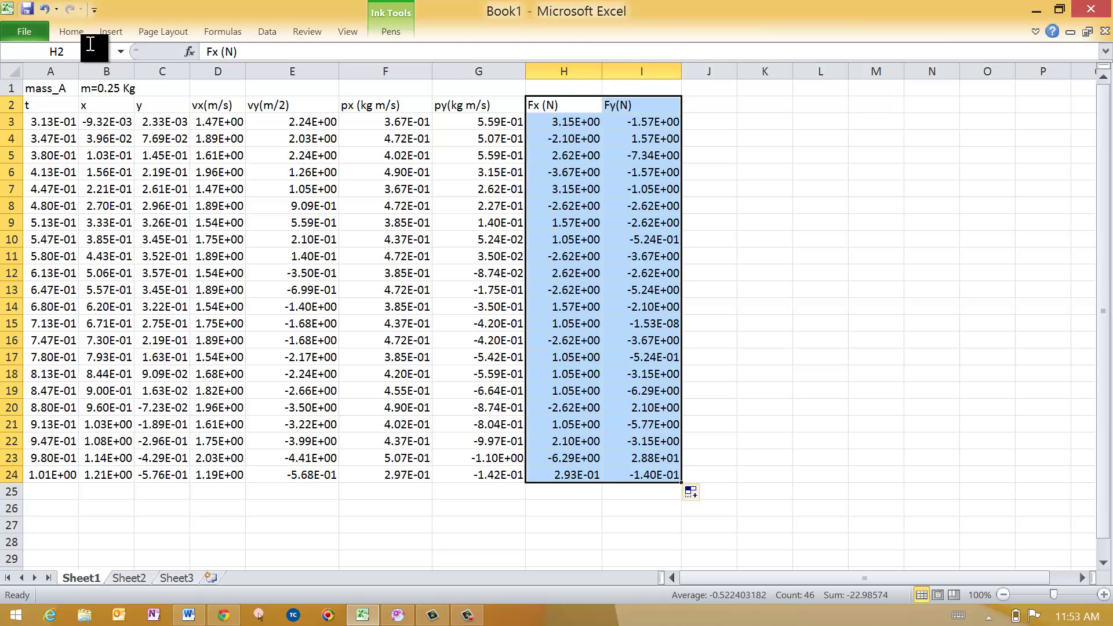
pyautogui.click(112, 32)
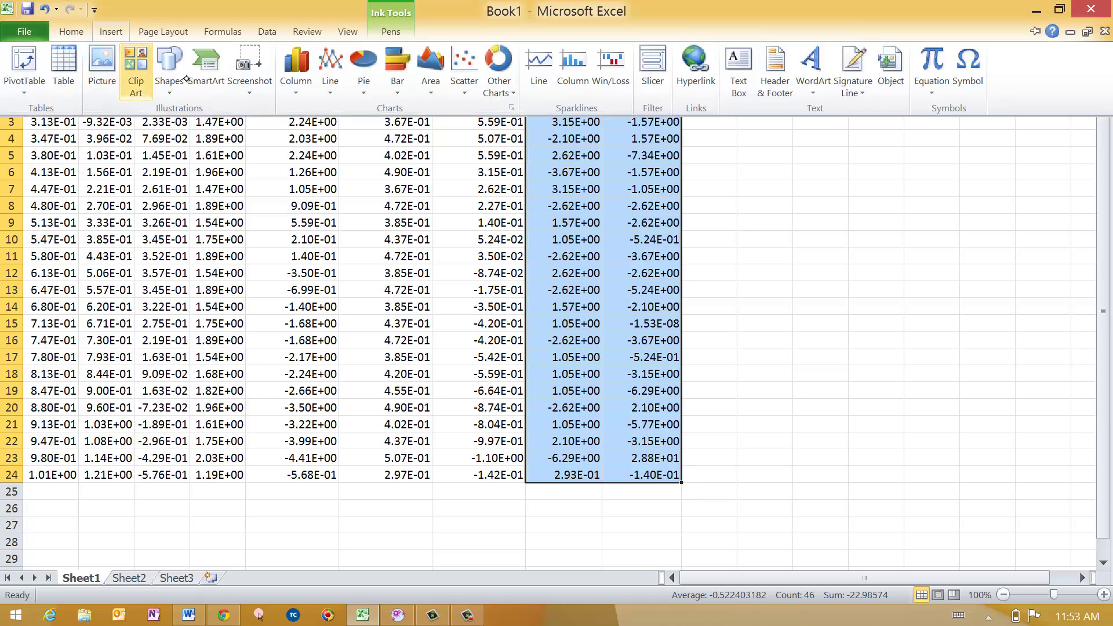
pyautogui.click(331, 87)
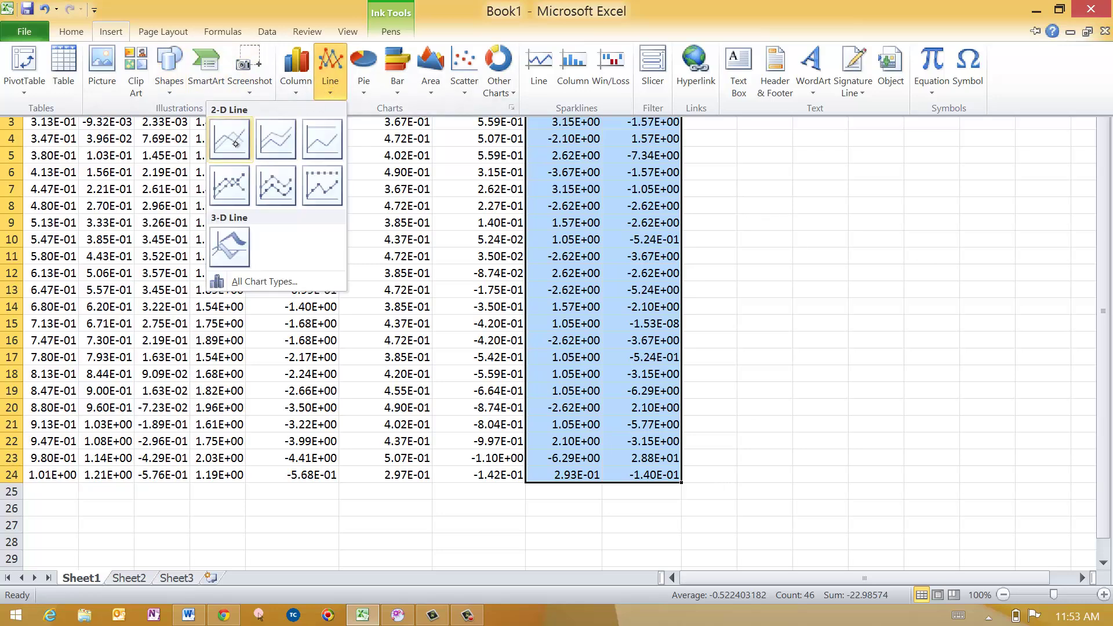
pyautogui.click(235, 140)
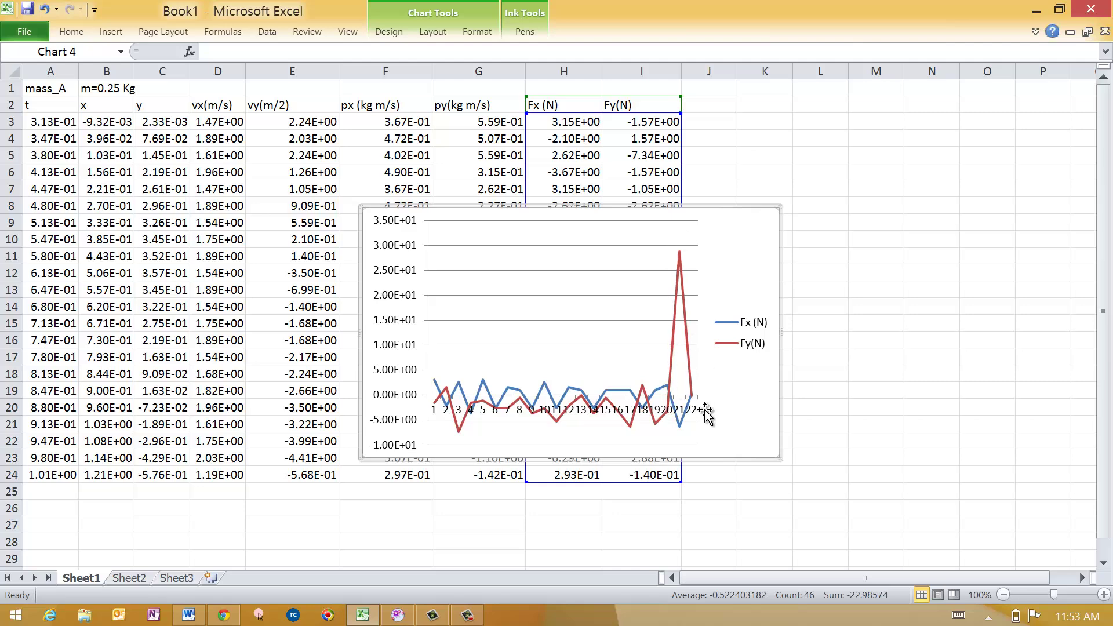
pyautogui.rightClick(752, 246)
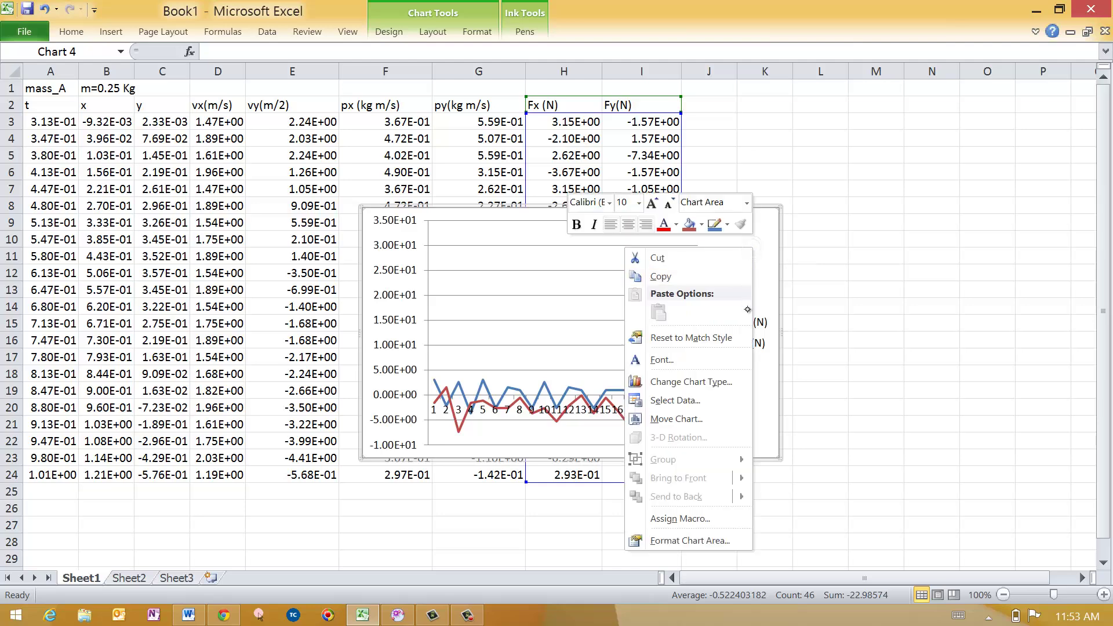
pyautogui.click(684, 258)
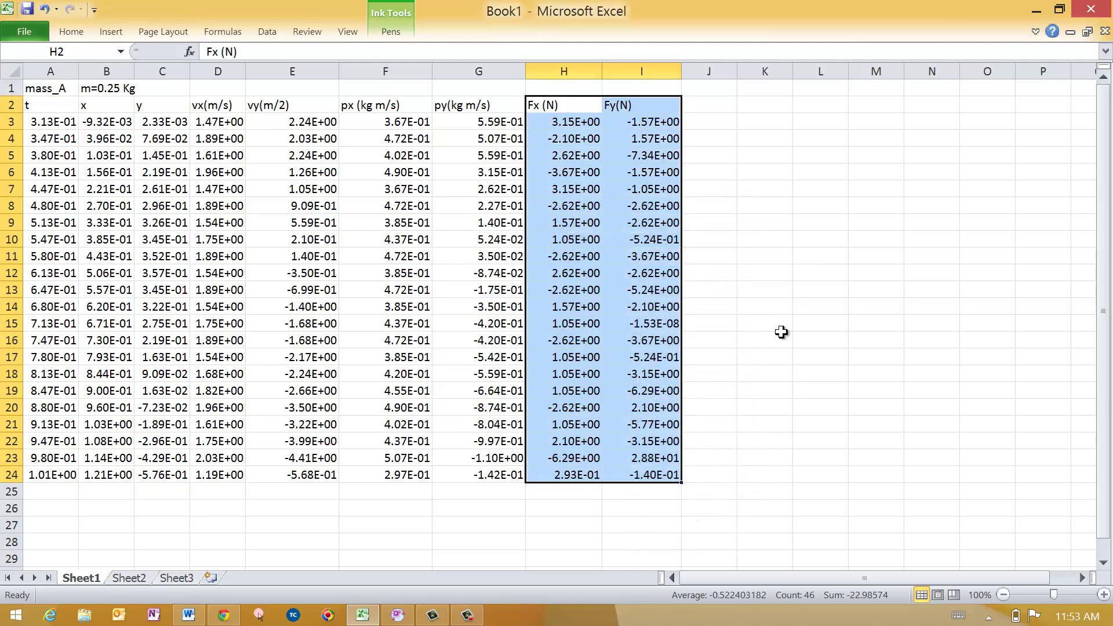
# Step: Insert a 2-D line chart of Fx and Fy from H2:I22 and place it right of the data
pyautogui.click(587, 158)
pyautogui.moveTo(561, 108); pyautogui.dragTo(666, 441)
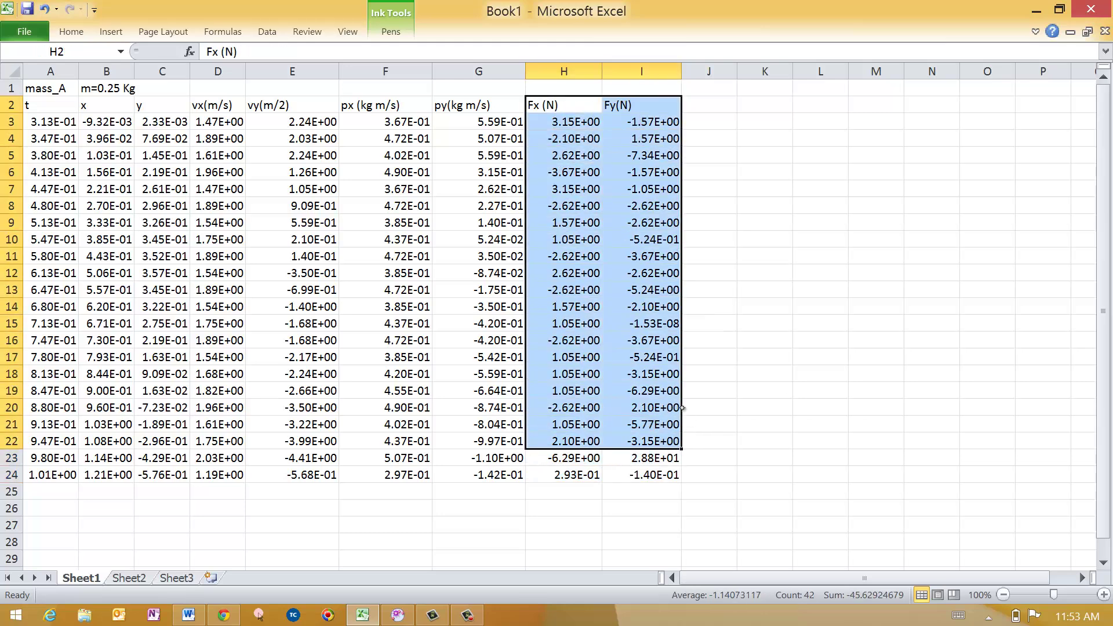
pyautogui.click(111, 31)
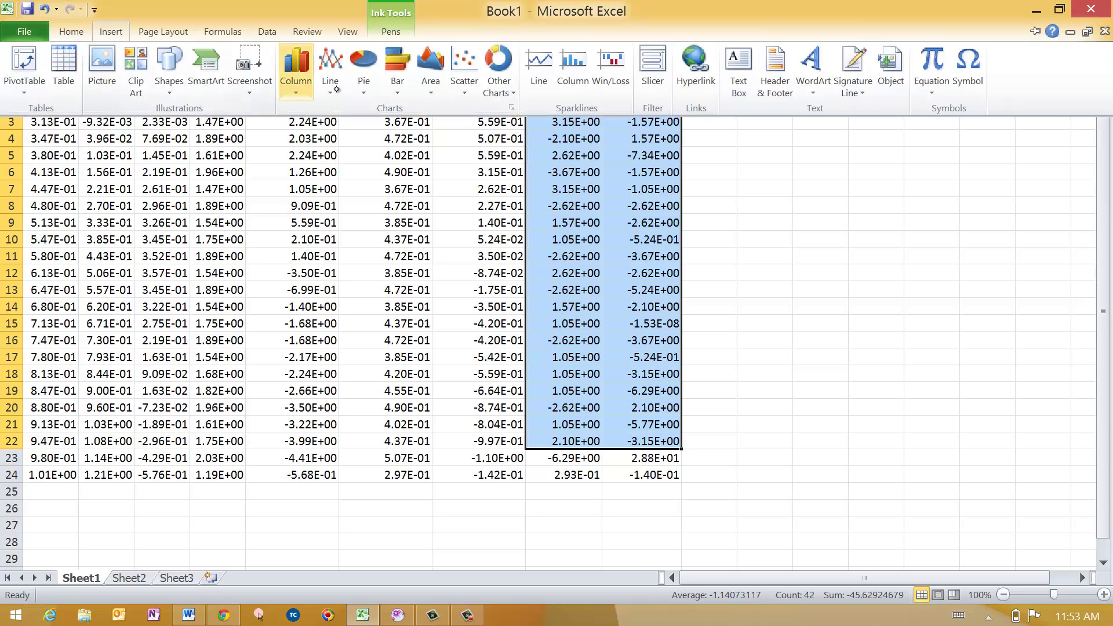
pyautogui.click(330, 81)
pyautogui.click(233, 140)
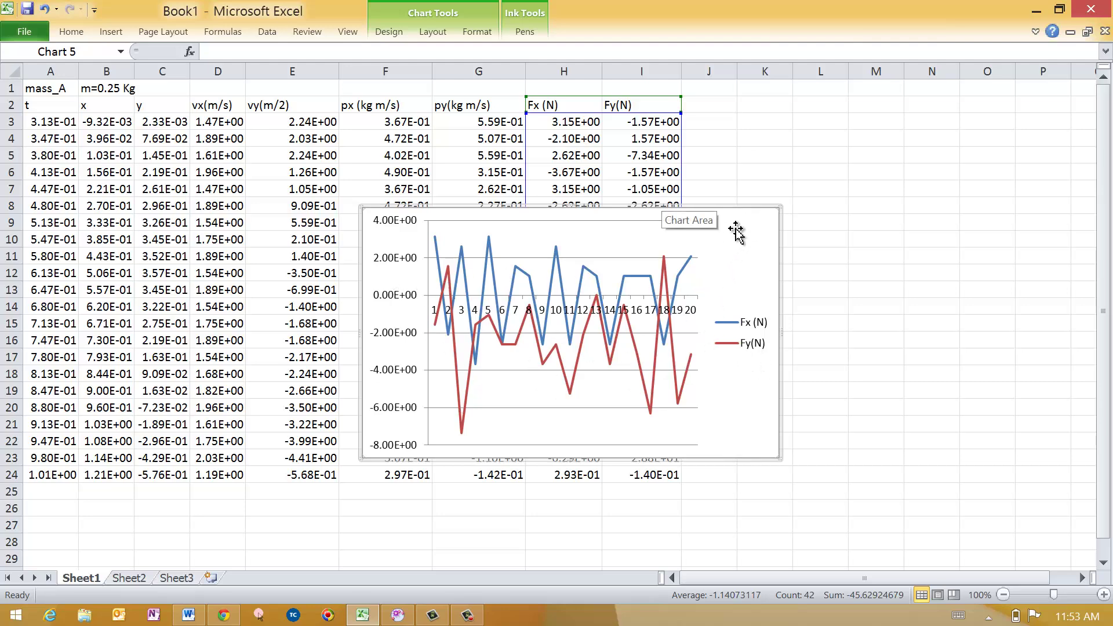
pyautogui.moveTo(758, 239); pyautogui.dragTo(1101, 152)
# Step: Select Fx H3:H22 and Fy I3:I22 to read averages of 2.10E-01 and -2.49E+00
pyautogui.click(458, 140)
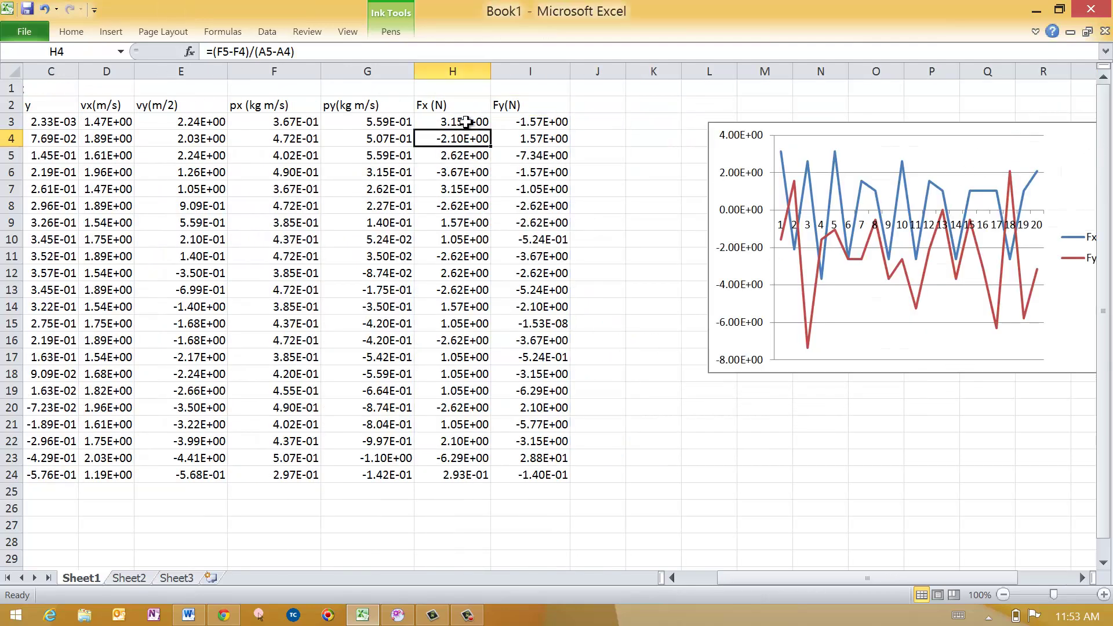
pyautogui.moveTo(464, 122); pyautogui.dragTo(464, 444)
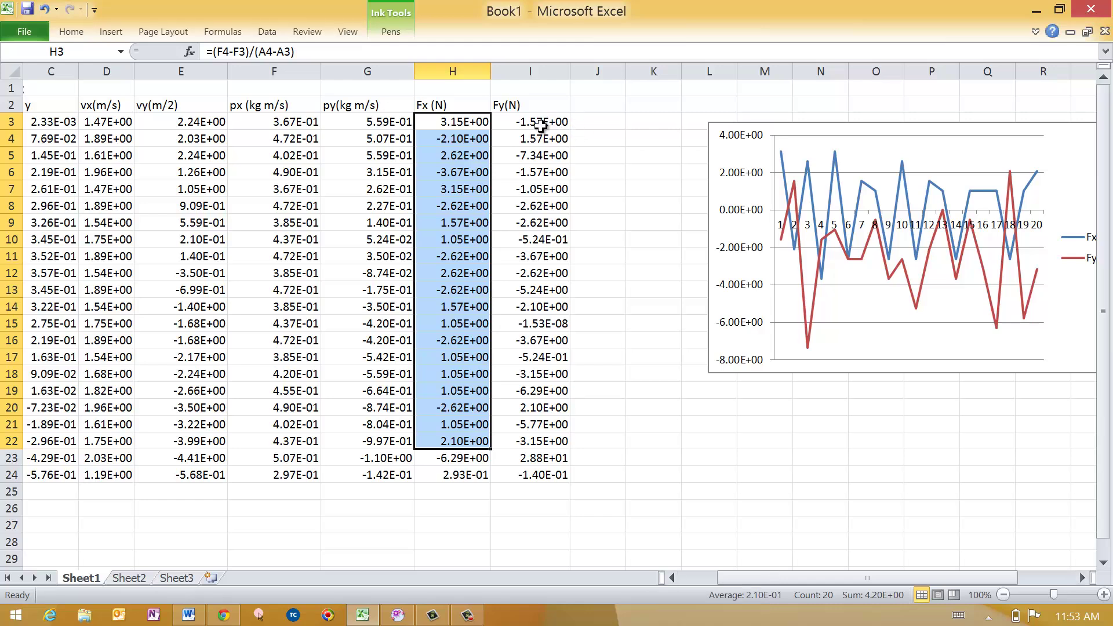
pyautogui.moveTo(542, 127); pyautogui.dragTo(552, 456)
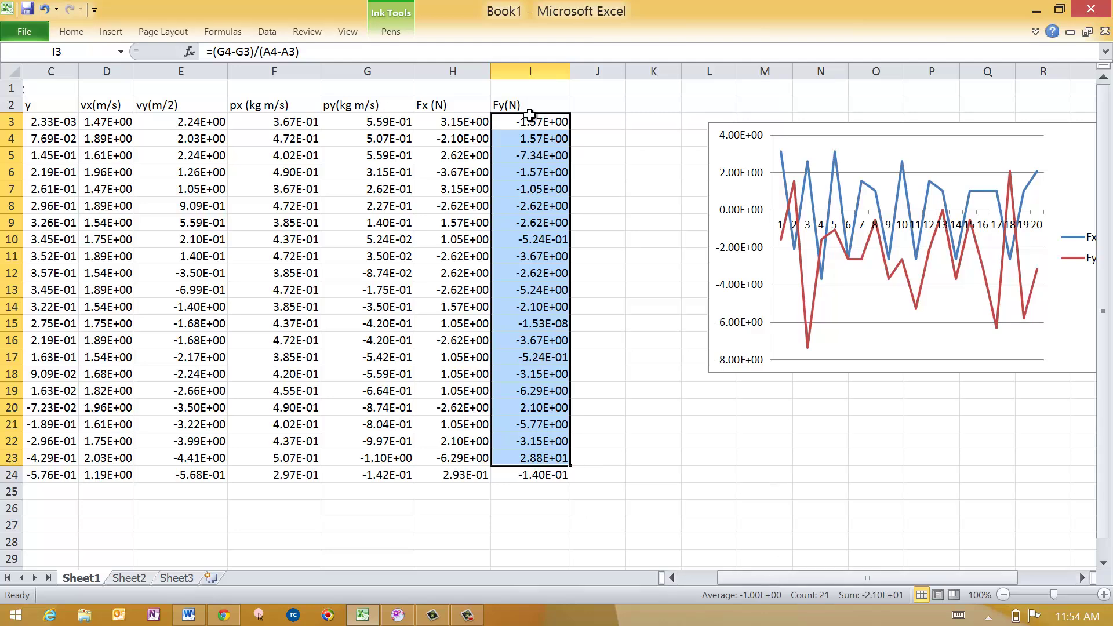
pyautogui.moveTo(546, 123); pyautogui.dragTo(559, 441)
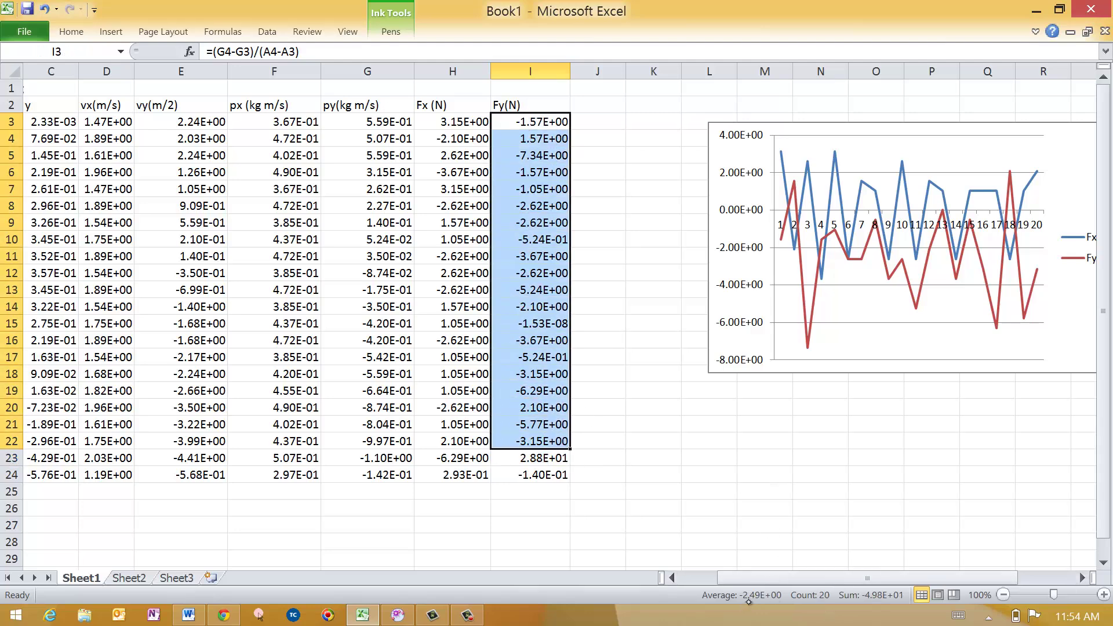